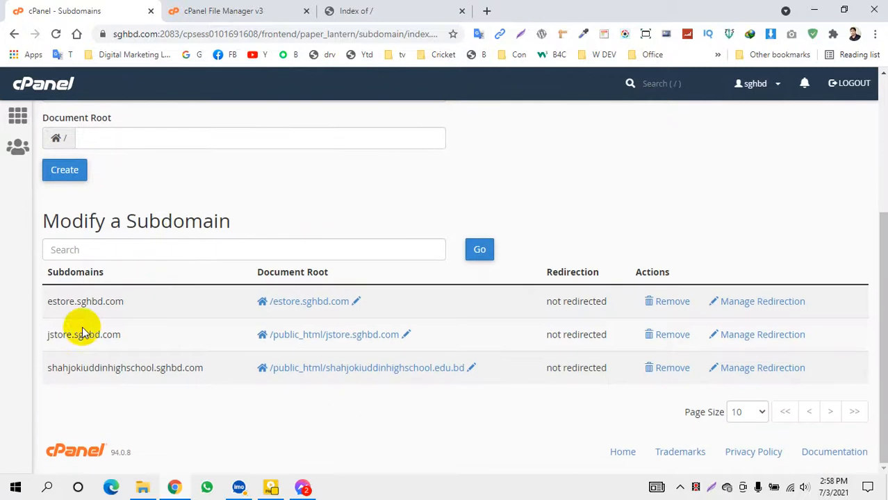
Point out the jstore.sghbd.com subdomain on the Subdomains page, then go to its 'Index of /' tab
{"action": "left_click_drag", "start_coordinate": [50, 335], "coordinate": [125, 337]}
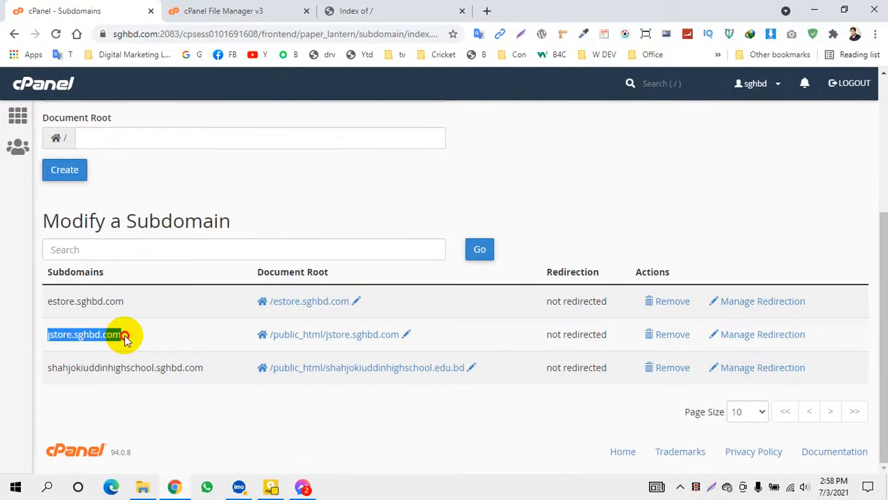
{"action": "left_click", "coordinate": [109, 334]}
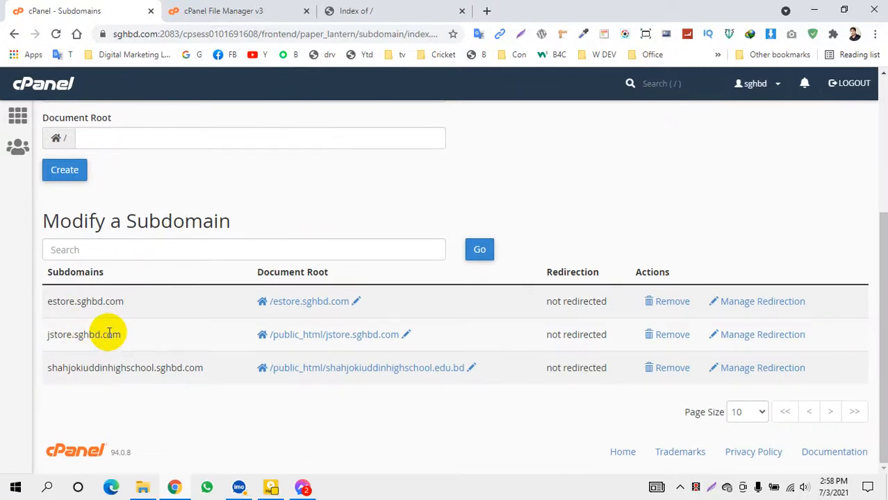
{"action": "left_click_drag", "start_coordinate": [130, 336], "coordinate": [73, 333]}
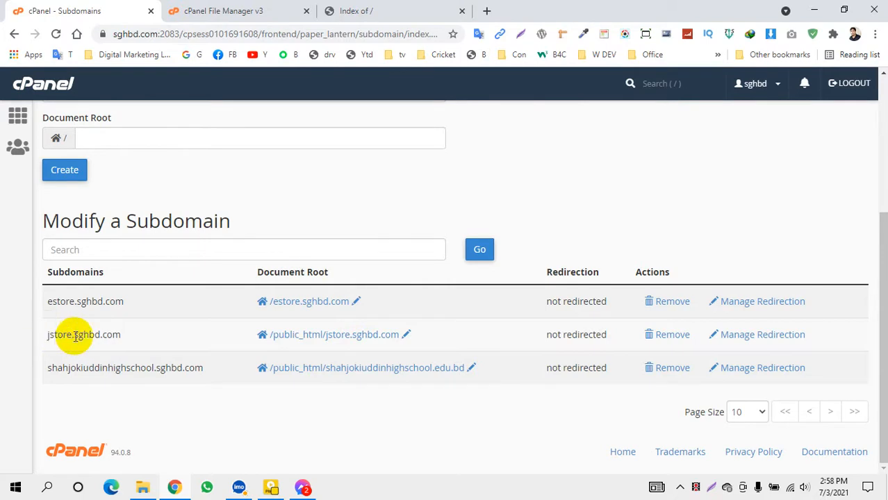
{"action": "left_click", "coordinate": [367, 14]}
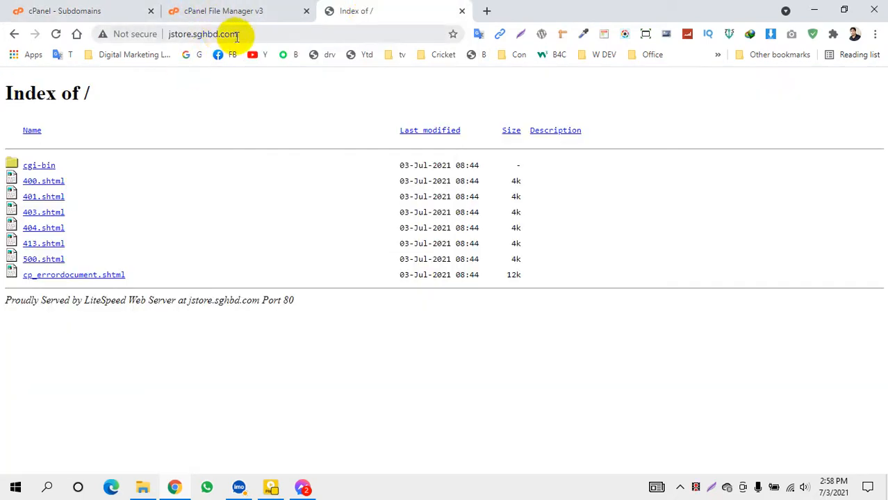
Reload jstore.sghbd.com to show its default error-page listing, then return to File Manager
{"action": "left_click_drag", "start_coordinate": [237, 33], "coordinate": [158, 35]}
{"action": "key", "text": "Return"}
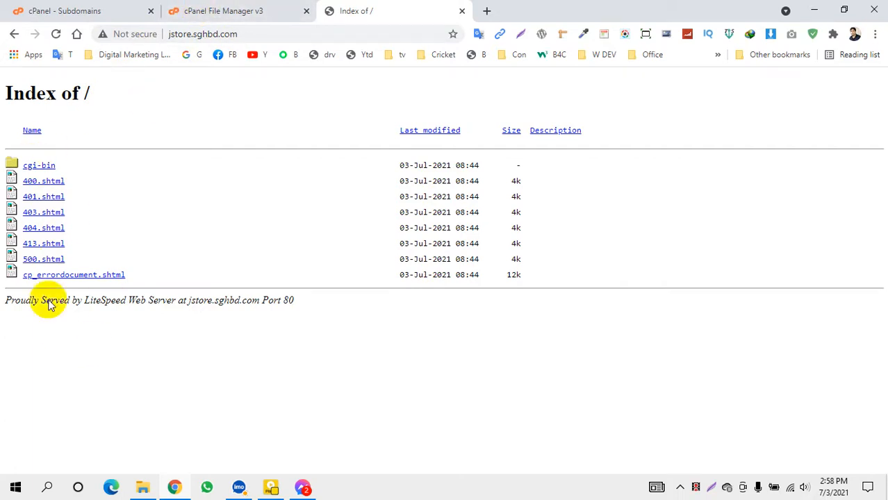
{"action": "left_click", "coordinate": [239, 10]}
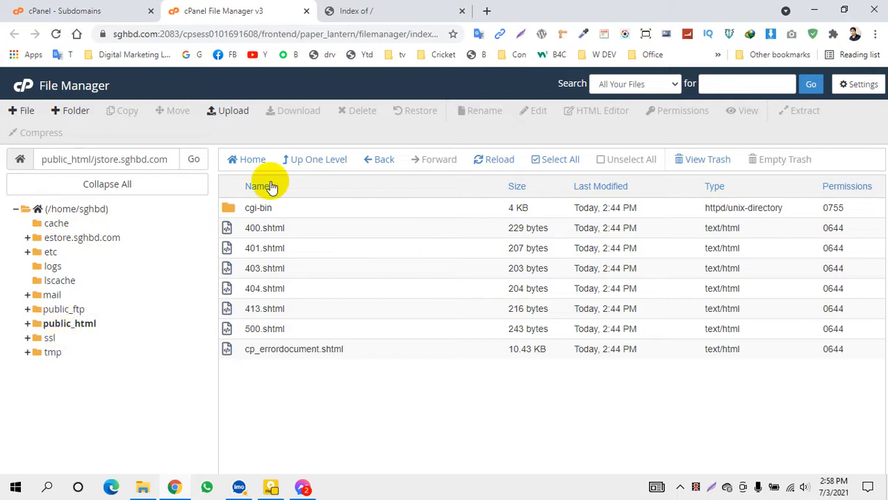
Select all items in public_html/jstore.sghbd.com and delete them permanently, skipping the trash
{"action": "left_click", "coordinate": [302, 166]}
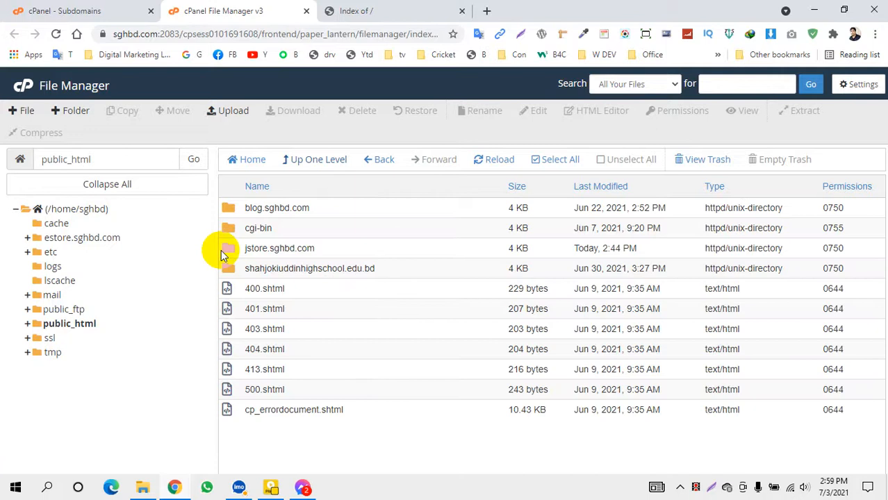
{"action": "double_click", "coordinate": [228, 251]}
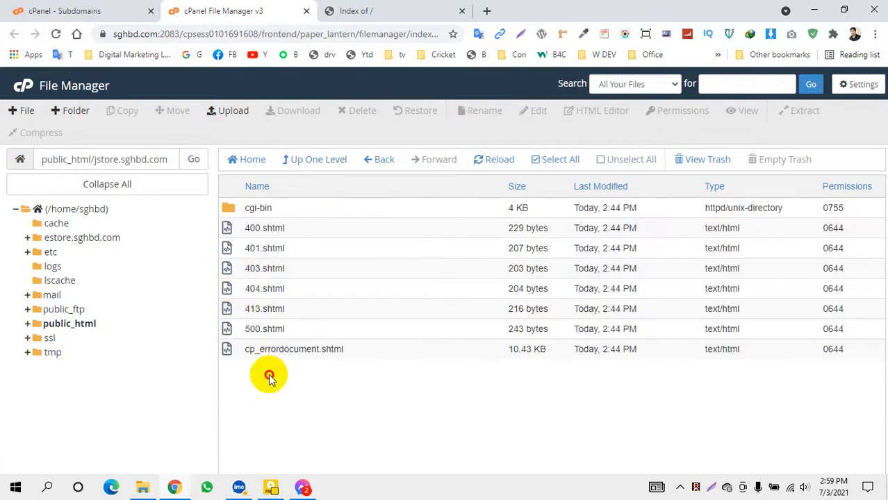
{"action": "left_click_drag", "start_coordinate": [244, 207], "coordinate": [377, 353]}
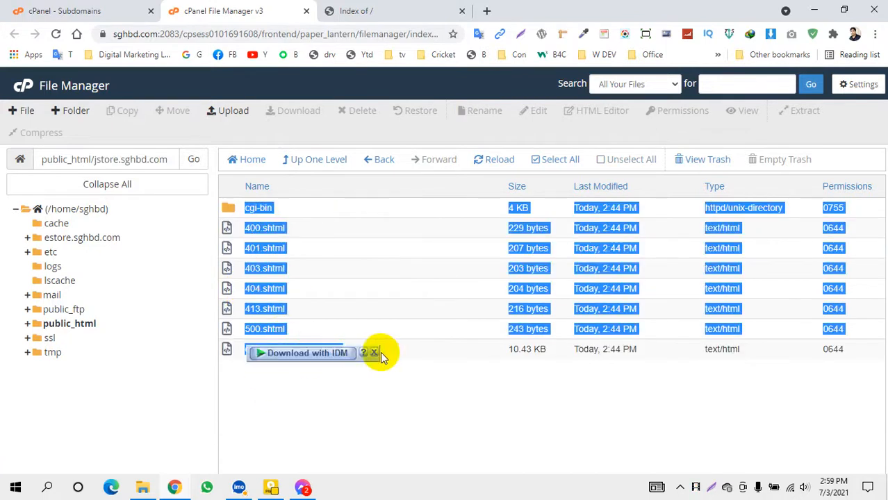
{"action": "left_click", "coordinate": [560, 160]}
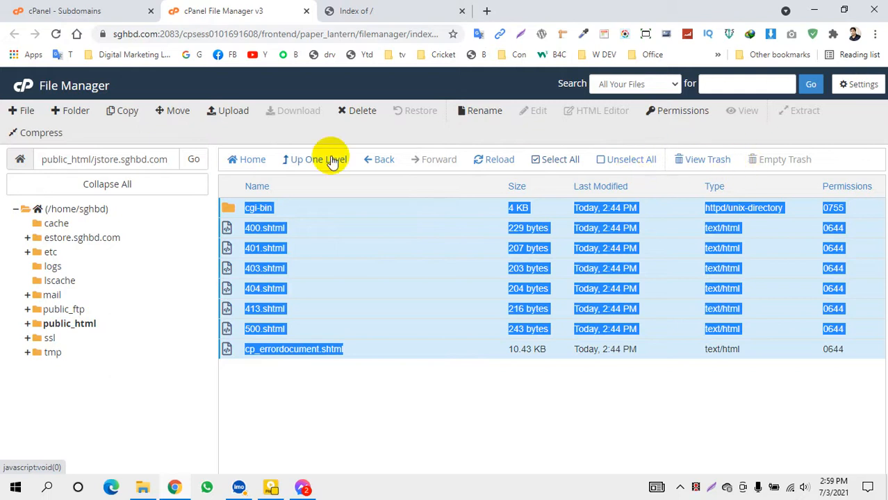
{"action": "left_click", "coordinate": [351, 114]}
{"action": "left_click", "coordinate": [328, 308]}
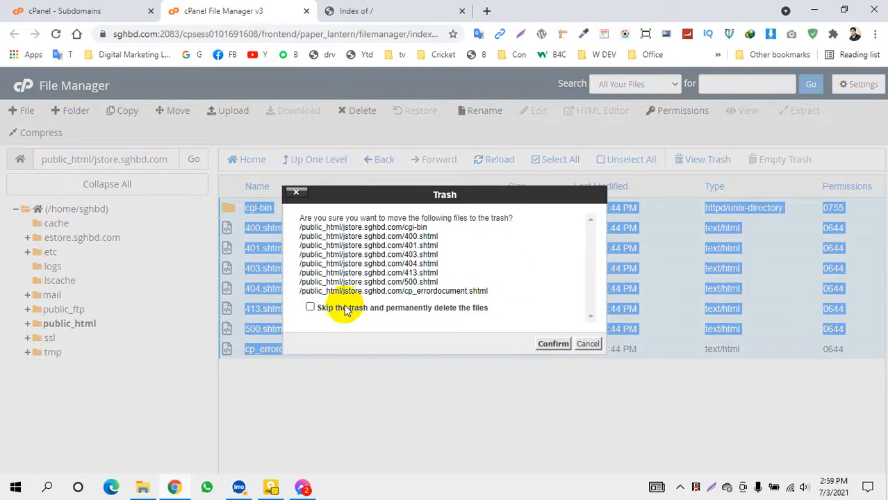
{"action": "left_click", "coordinate": [550, 344]}
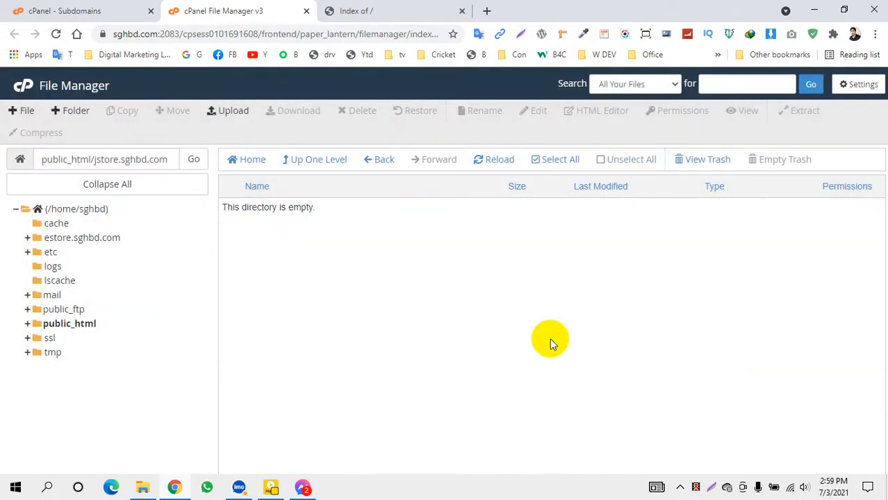
Reload the jstore.sghbd.com page to verify the empty listing, then close its tab
{"action": "left_click", "coordinate": [386, 10]}
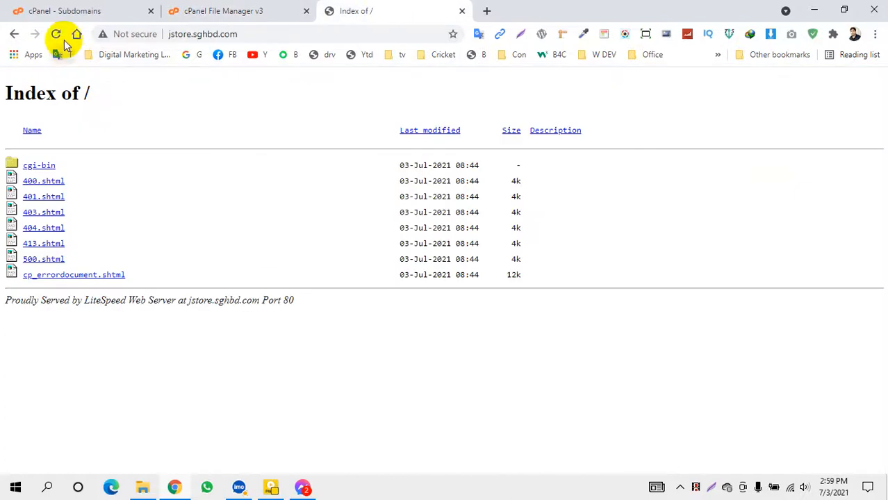
{"action": "left_click", "coordinate": [57, 35]}
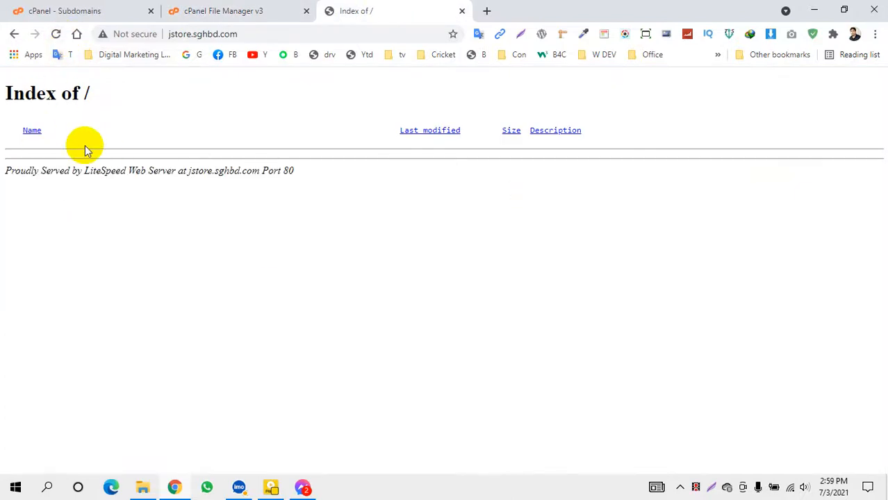
{"action": "left_click", "coordinate": [462, 11]}
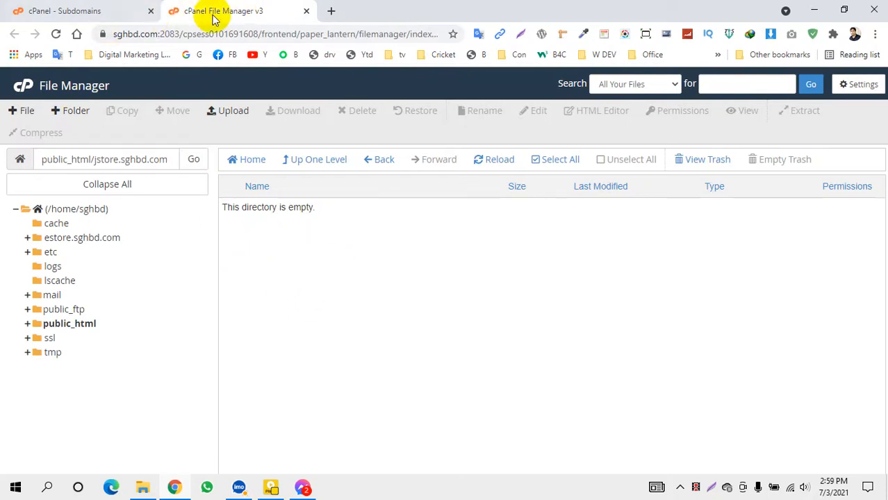
From the cPanel home Software section, launch WordPress Manager by Softaculous
{"action": "left_click", "coordinate": [59, 11]}
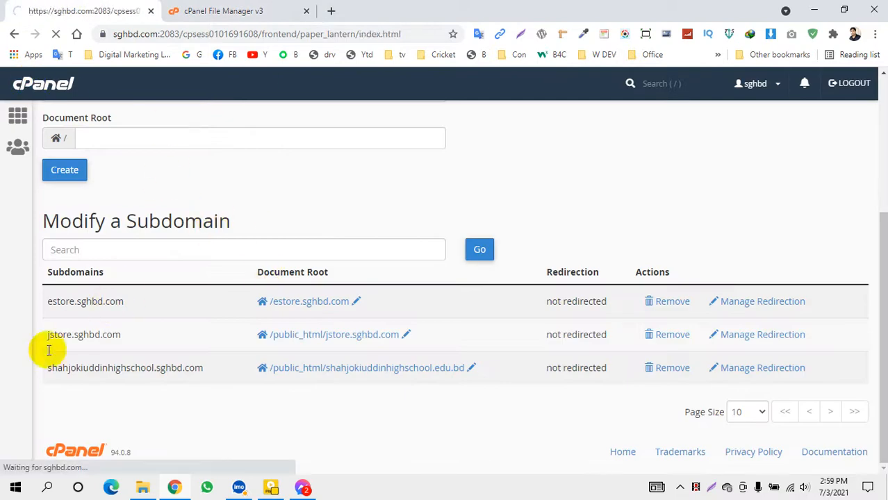
{"action": "scroll", "coordinate": [263, 271], "scroll_direction": "down", "scroll_amount": 8}
{"action": "scroll", "coordinate": [251, 274], "scroll_direction": "down", "scroll_amount": 15}
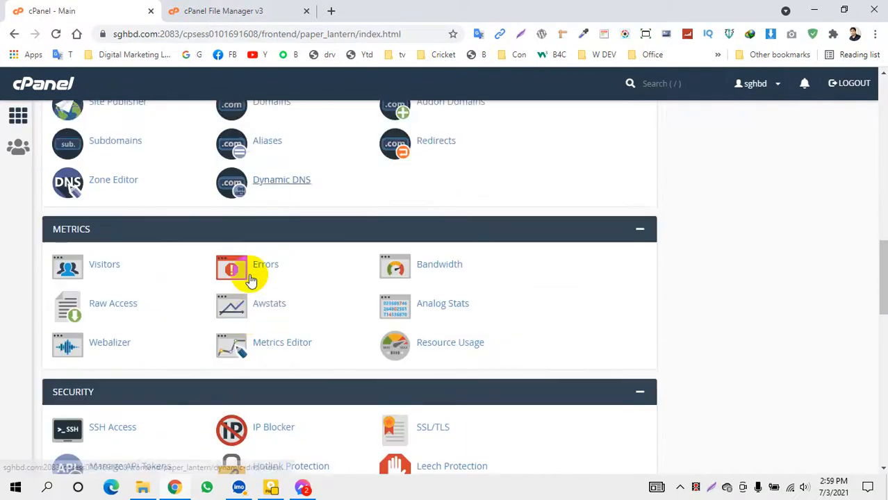
{"action": "scroll", "coordinate": [146, 302], "scroll_direction": "down", "scroll_amount": 1}
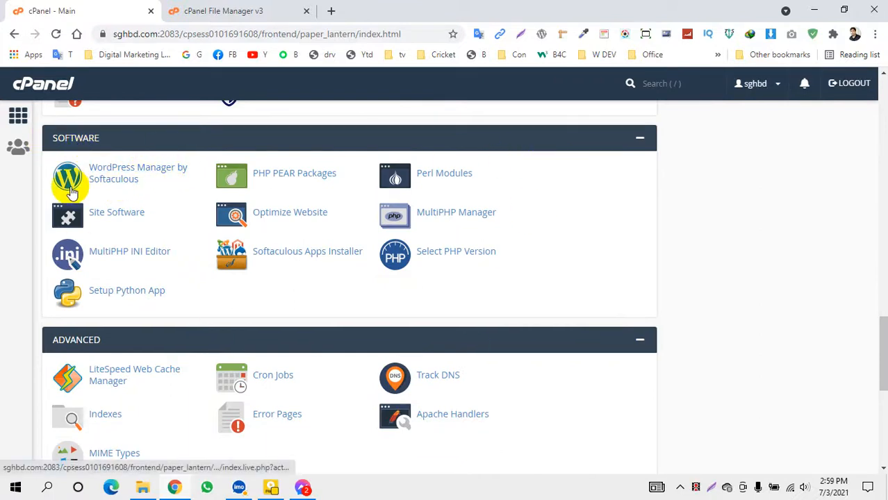
{"action": "left_click", "coordinate": [108, 183]}
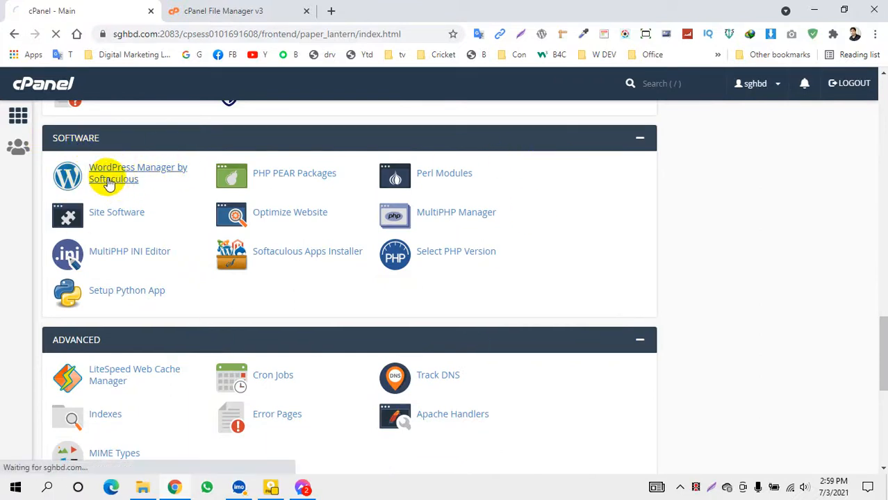
{"action": "scroll", "coordinate": [451, 277], "scroll_direction": "down", "scroll_amount": 2}
{"action": "scroll", "coordinate": [428, 257], "scroll_direction": "up", "scroll_amount": 2}
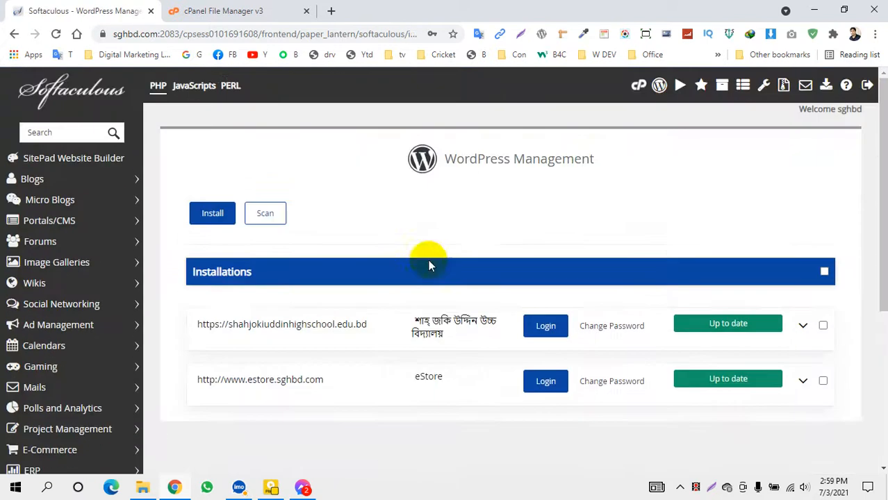
{"action": "left_click", "coordinate": [210, 209]}
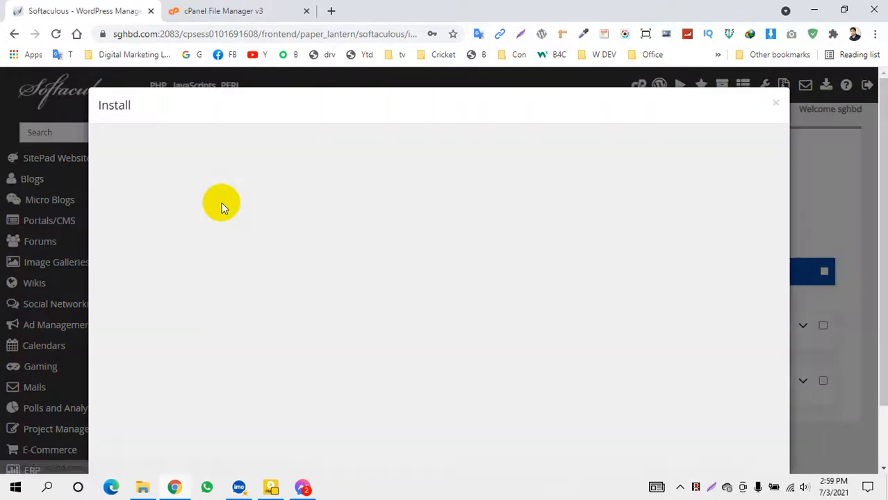
{"action": "scroll", "coordinate": [495, 178], "scroll_direction": "down", "scroll_amount": 2}
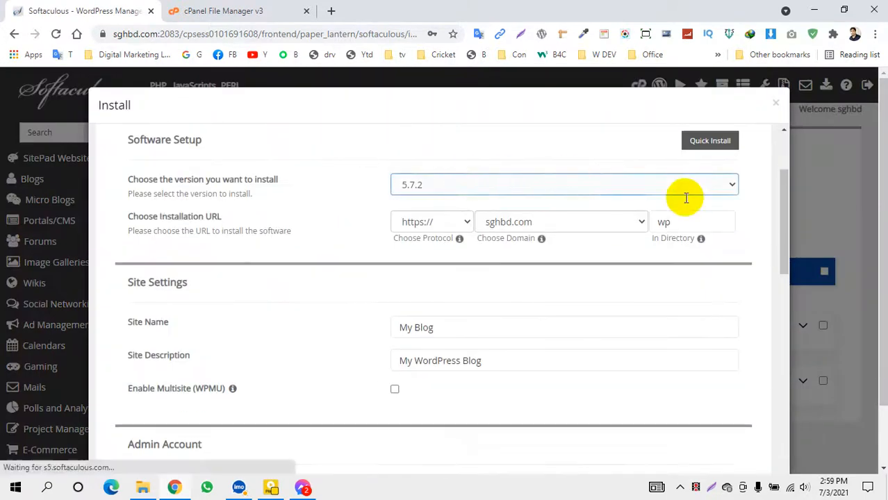
{"action": "left_click", "coordinate": [457, 222]}
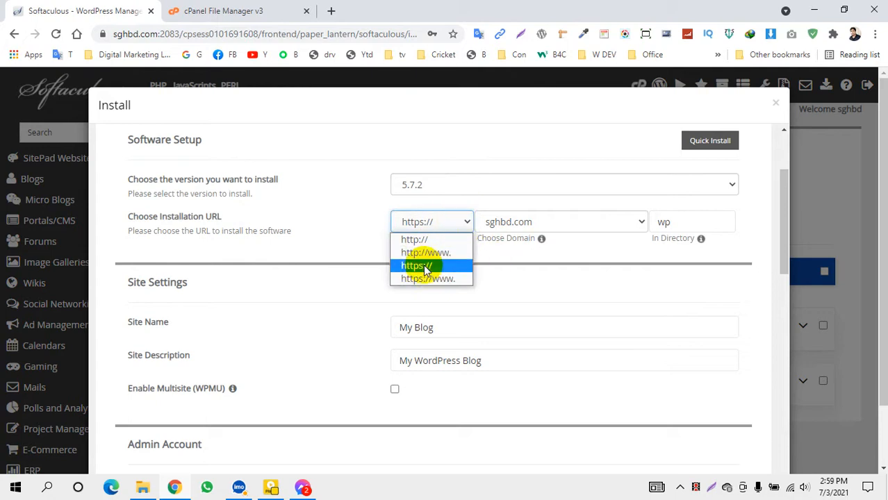
{"action": "left_click", "coordinate": [420, 267]}
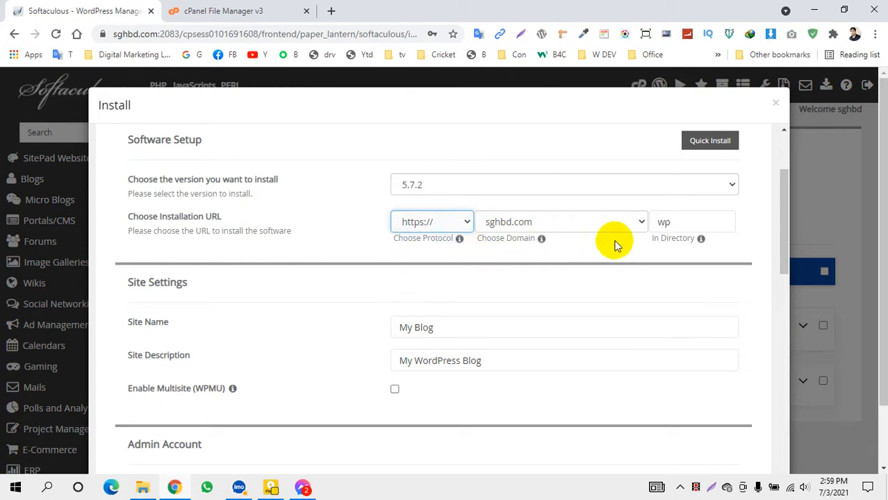
Clear the default 'wp' directory and choose jstore.sghbd.com as the install domain
{"action": "double_click", "coordinate": [679, 224]}
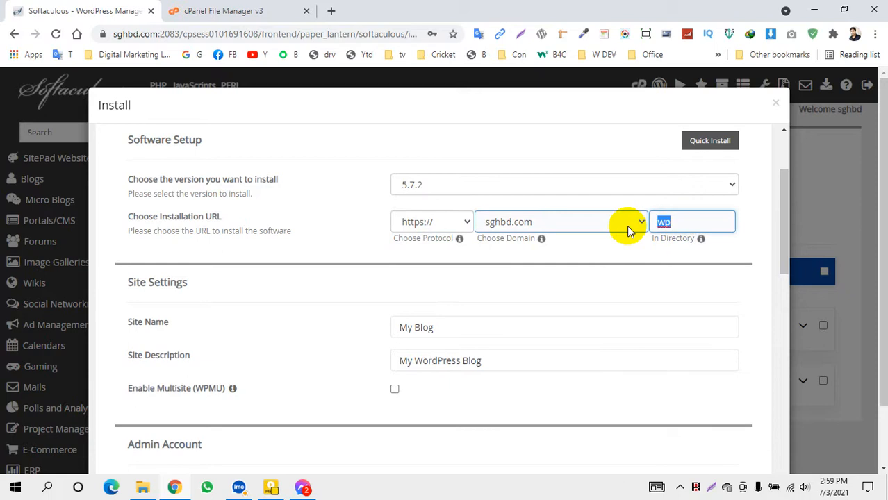
{"action": "key", "text": "BackSpace"}
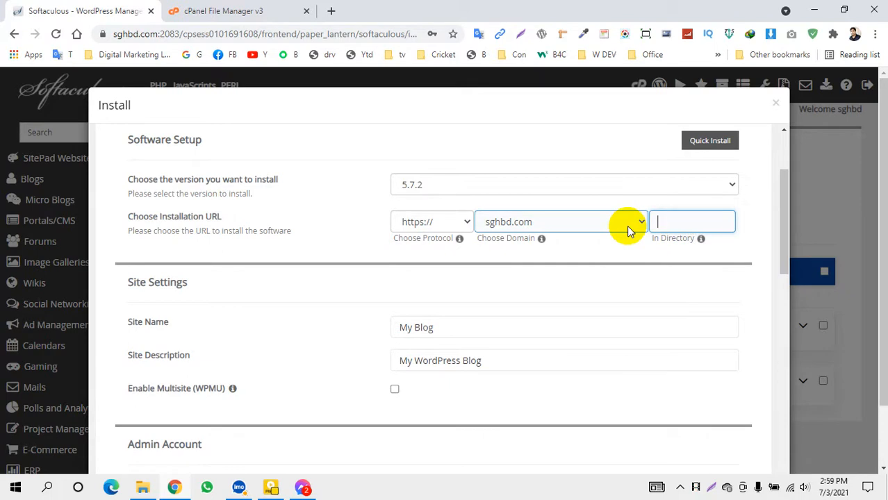
{"action": "left_click", "coordinate": [485, 248]}
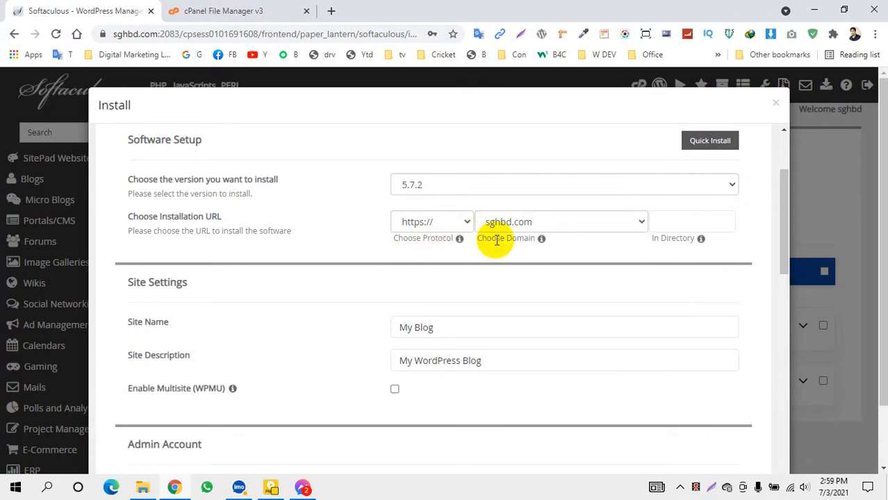
{"action": "left_click", "coordinate": [637, 222]}
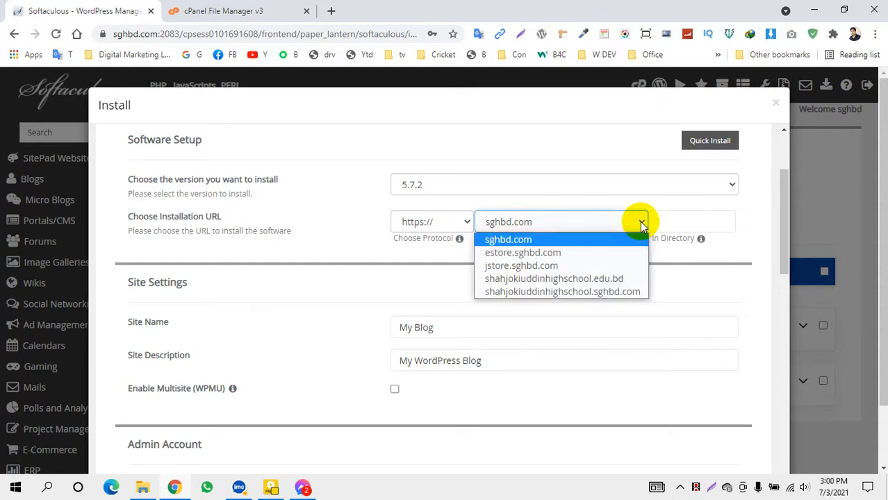
{"action": "left_click", "coordinate": [505, 269]}
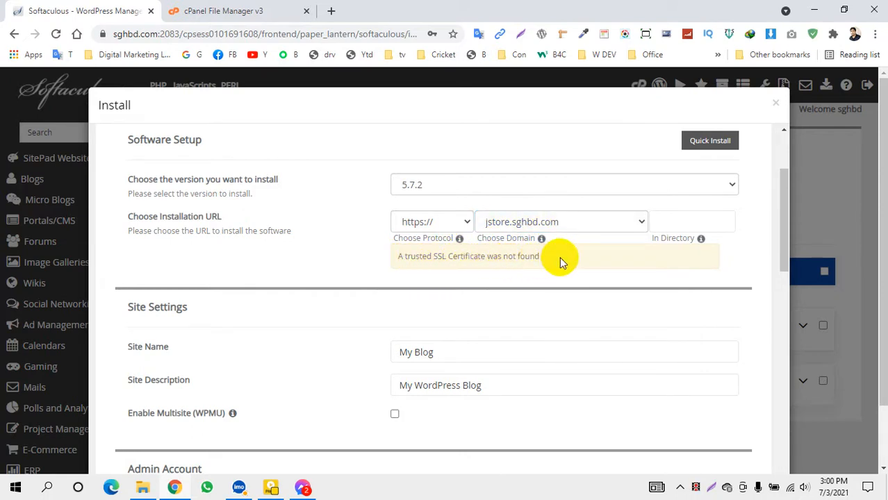
{"action": "left_click_drag", "start_coordinate": [540, 255], "coordinate": [403, 257]}
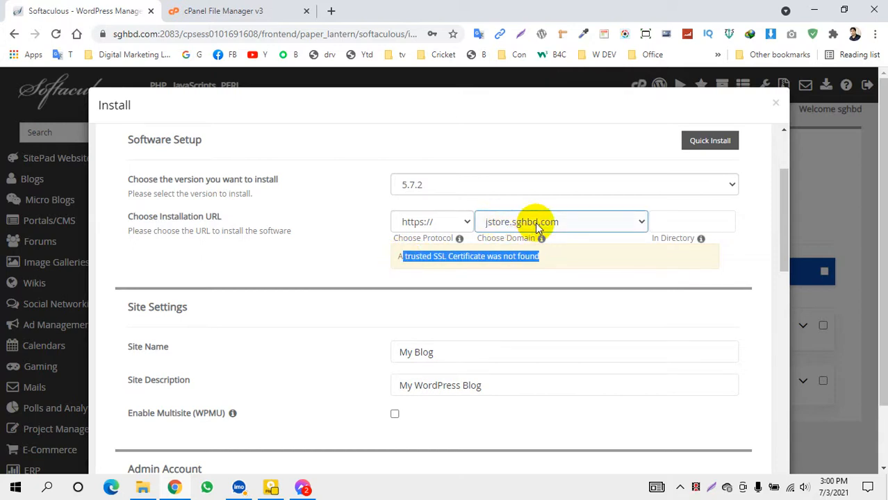
{"action": "left_click", "coordinate": [410, 257]}
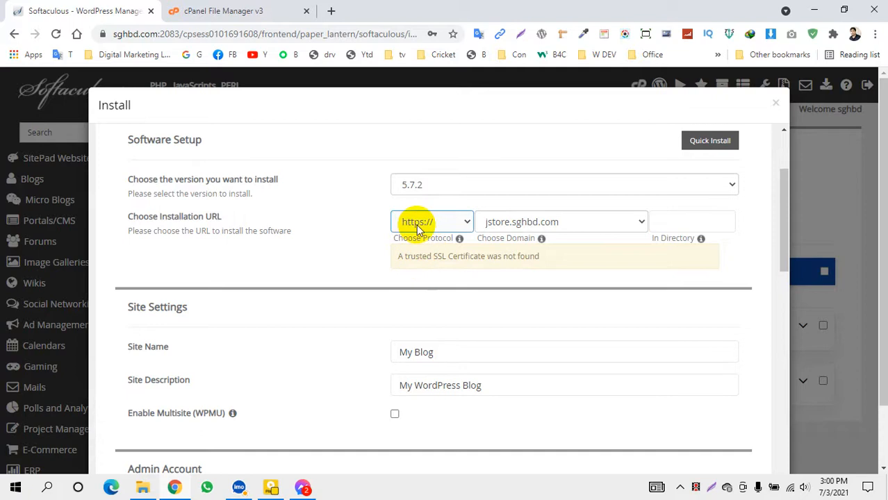
{"action": "left_click", "coordinate": [468, 224]}
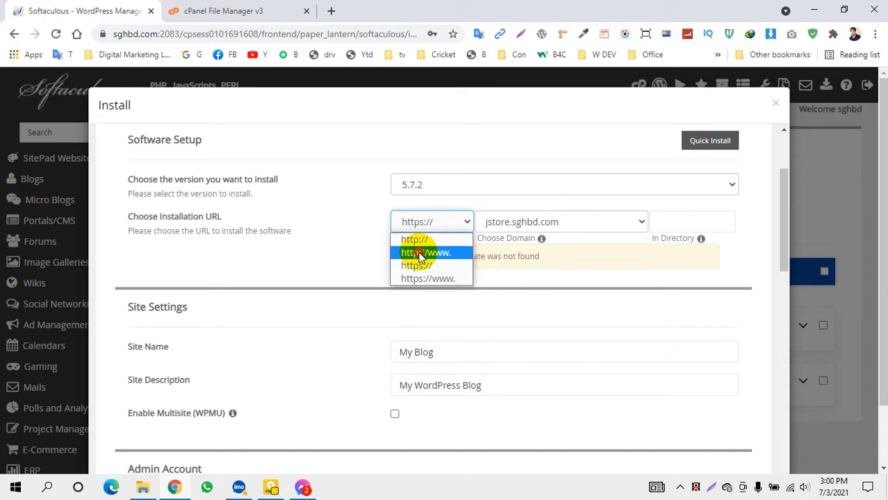
{"action": "left_click", "coordinate": [421, 254]}
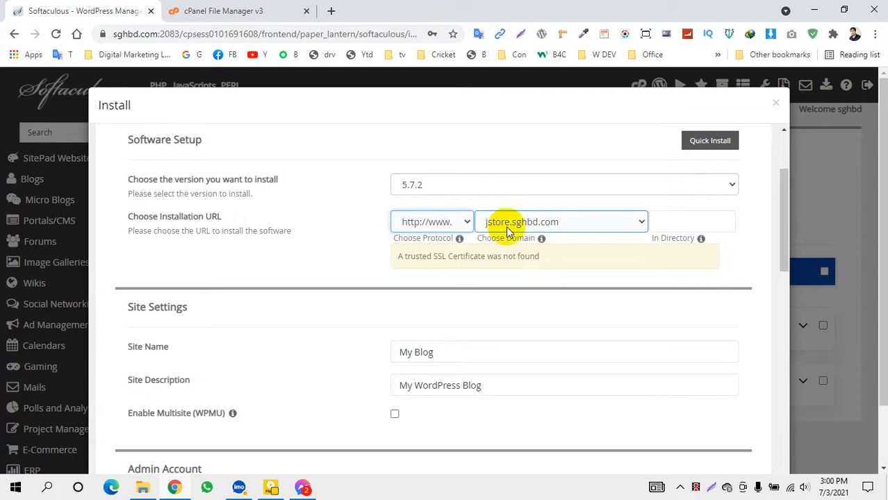
{"action": "left_click", "coordinate": [567, 223]}
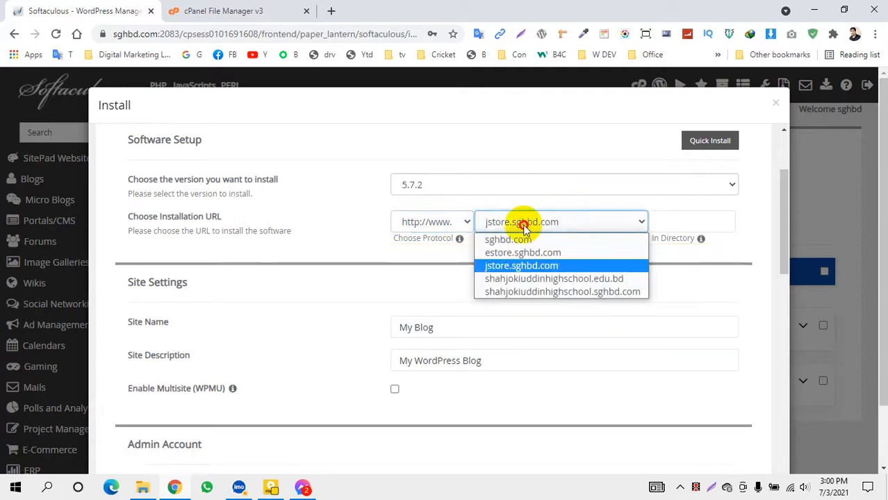
{"action": "left_click", "coordinate": [479, 202]}
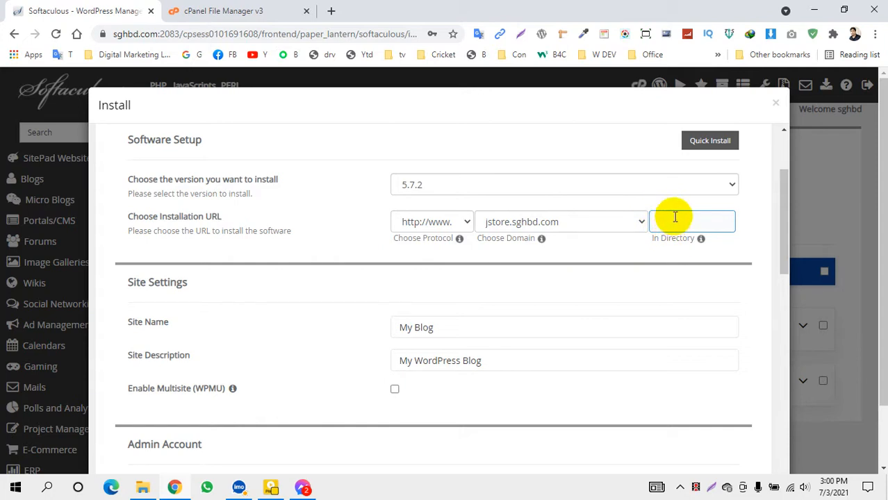
{"action": "left_click", "coordinate": [525, 223]}
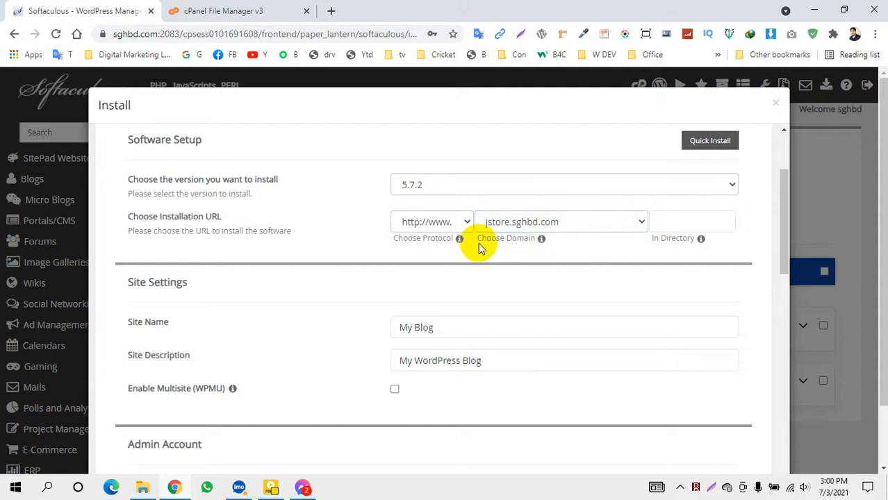
Name the site jStore and set its description to 'Best Online site in BD'
{"action": "left_click_drag", "start_coordinate": [430, 327], "coordinate": [303, 348]}
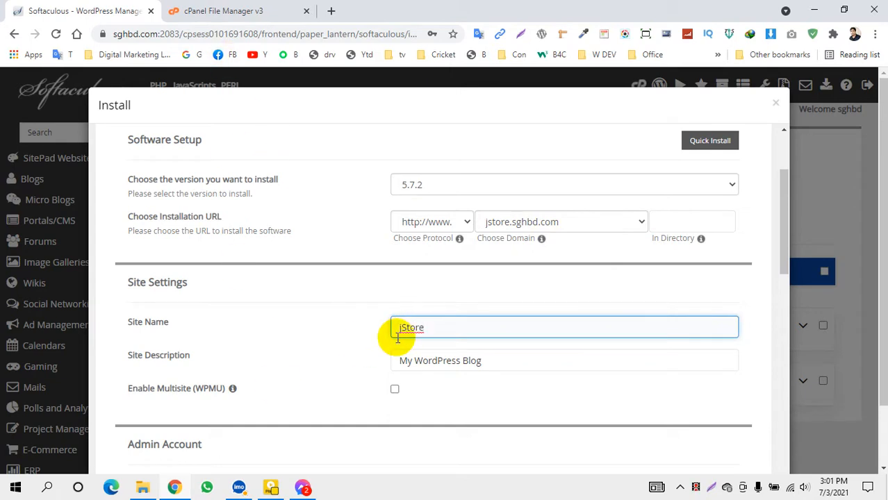
{"action": "scroll", "coordinate": [264, 331], "scroll_direction": "down", "scroll_amount": 1}
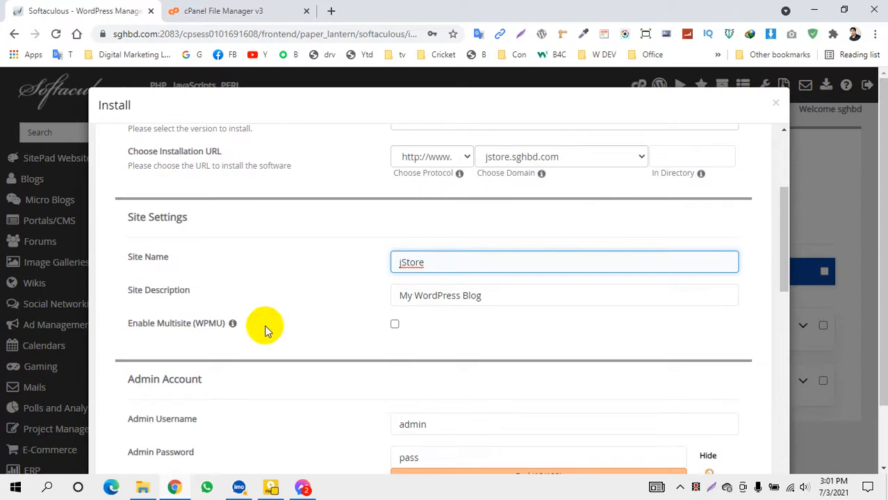
{"action": "left_click_drag", "start_coordinate": [444, 295], "coordinate": [323, 311]}
{"action": "key", "text": "BackSpace"}
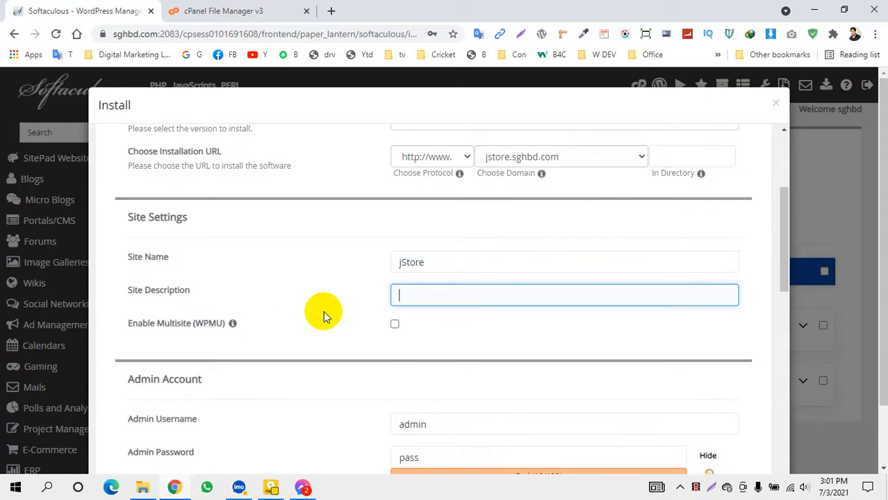
{"action": "type", "text": "BD"}
{"action": "key", "text": "BackSpace"}
{"action": "left_click", "coordinate": [438, 326]}
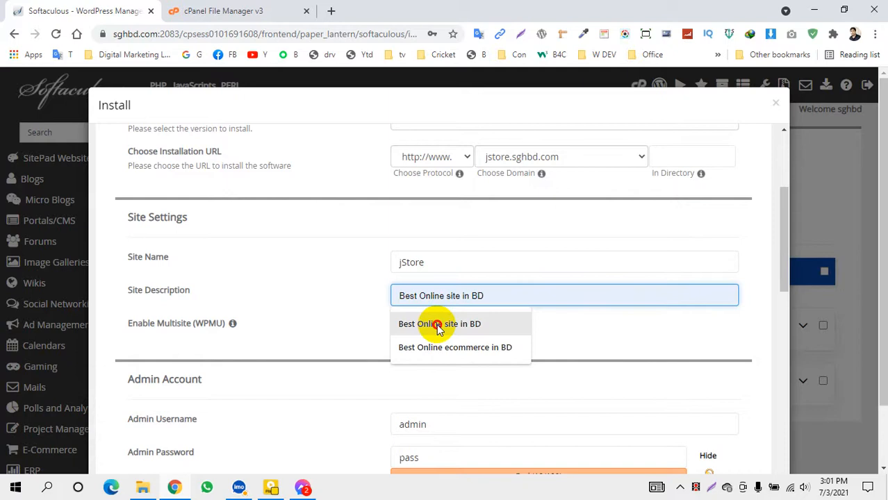
Replace the default admin password with a new strong password
{"action": "scroll", "coordinate": [400, 292], "scroll_direction": "down", "scroll_amount": 2}
{"action": "left_click", "coordinate": [423, 295]}
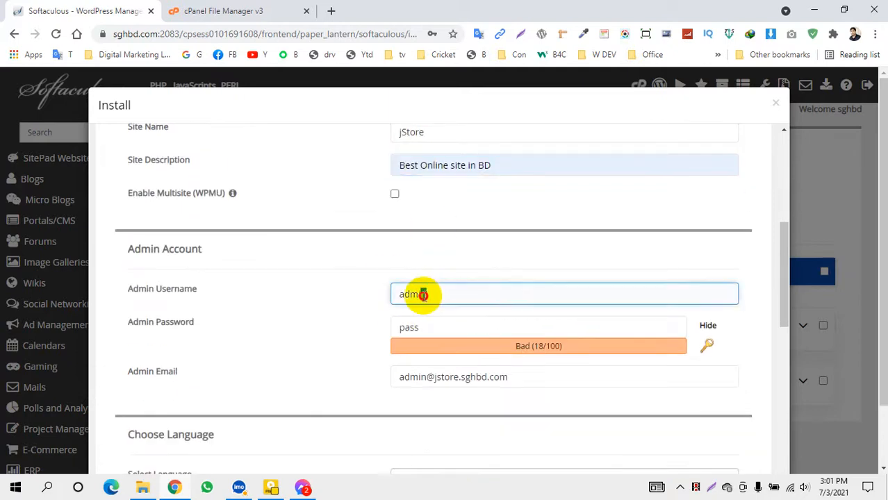
{"action": "left_click", "coordinate": [703, 329]}
{"action": "left_click", "coordinate": [454, 299]}
{"action": "left_click", "coordinate": [714, 345]}
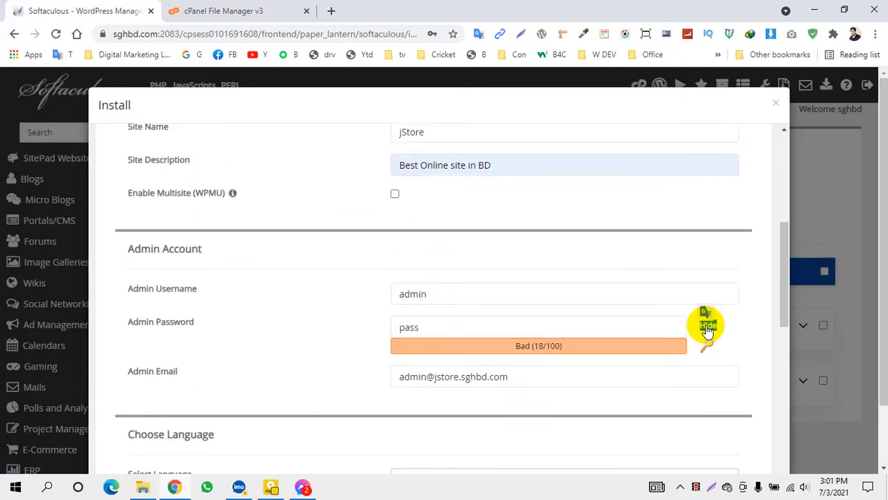
{"action": "left_click_drag", "start_coordinate": [653, 330], "coordinate": [363, 327]}
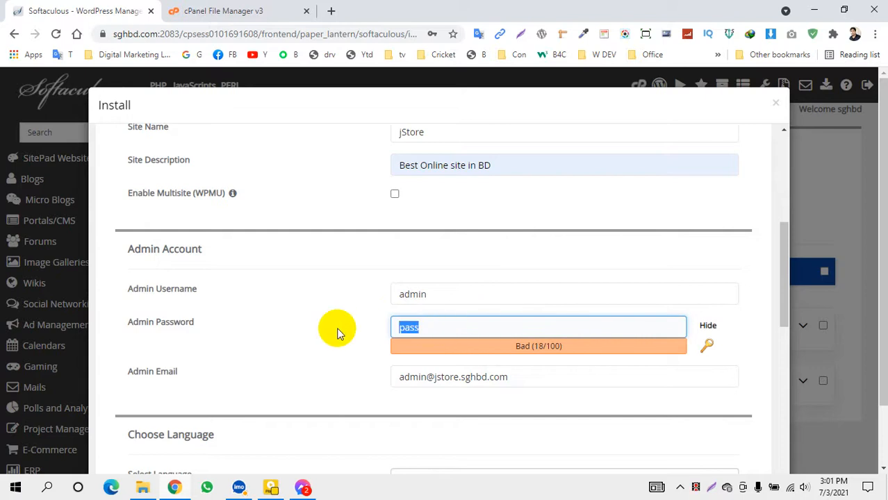
{"action": "key", "text": "BackSpace"}
{"action": "left_click_drag", "start_coordinate": [458, 294], "coordinate": [359, 316]}
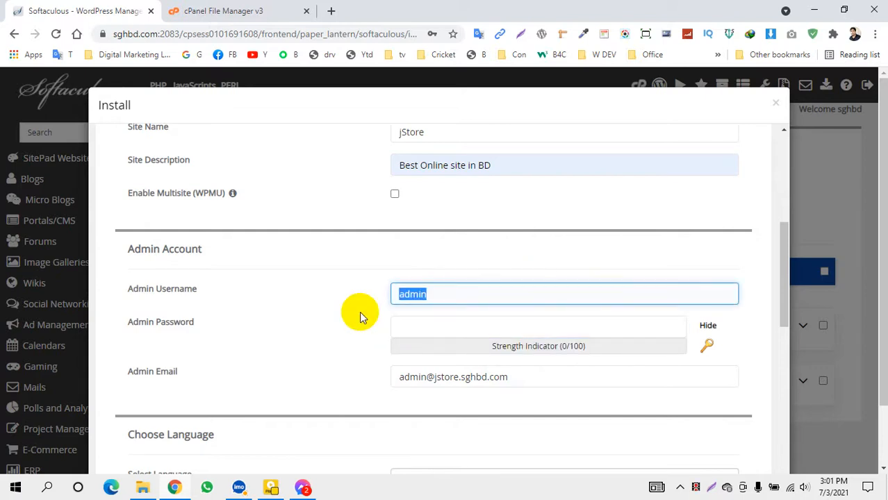
{"action": "left_click", "coordinate": [418, 325]}
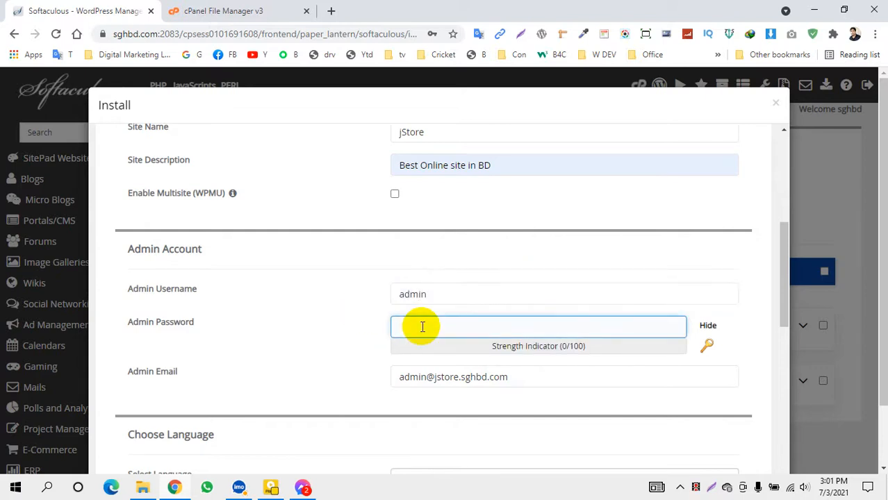
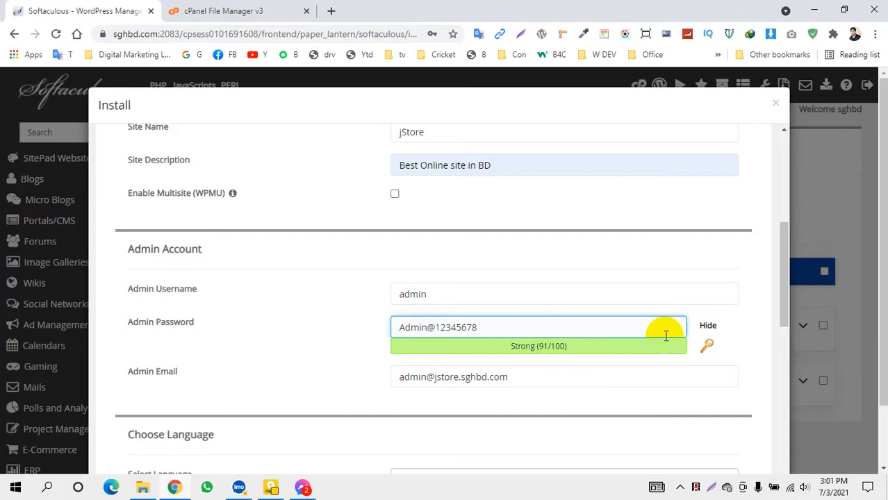
{"action": "left_click", "coordinate": [706, 327]}
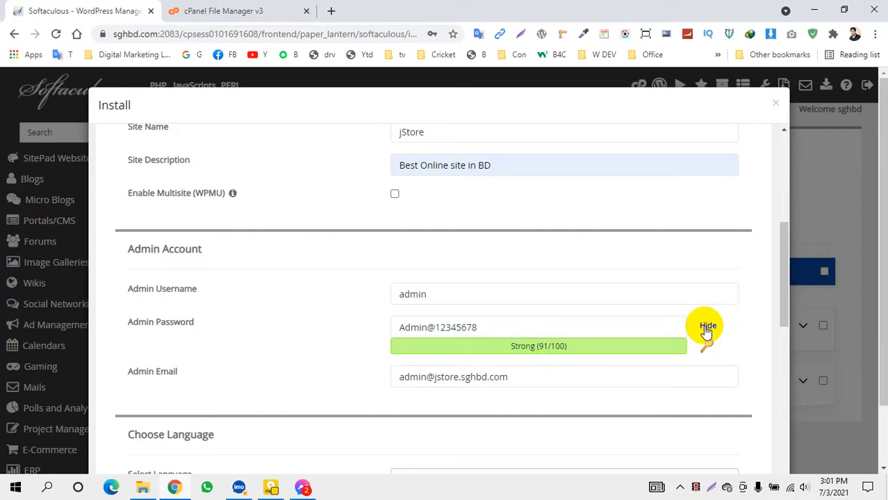
{"action": "left_click", "coordinate": [460, 327]}
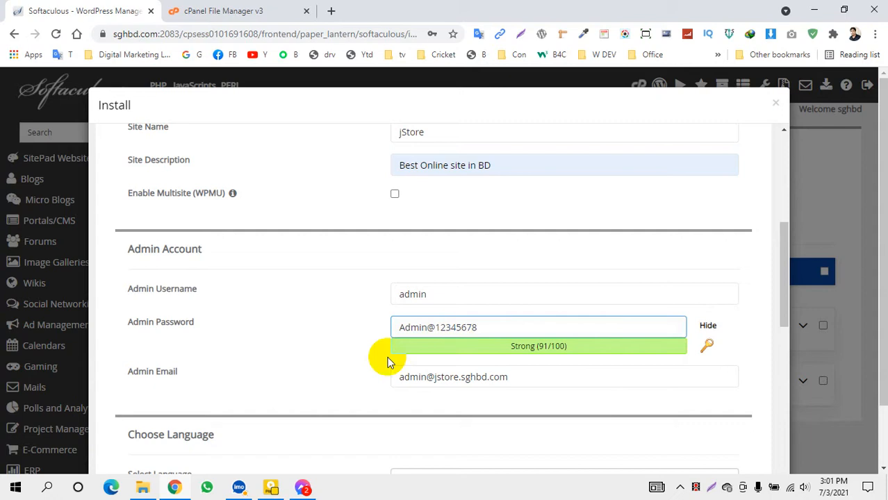
{"action": "left_click", "coordinate": [384, 396]}
Replace the prefilled admin e-mail with the account's e-mail address from the saved suggestion
{"action": "left_click_drag", "start_coordinate": [525, 311], "coordinate": [320, 318]}
{"action": "key", "text": "BackSpace"}
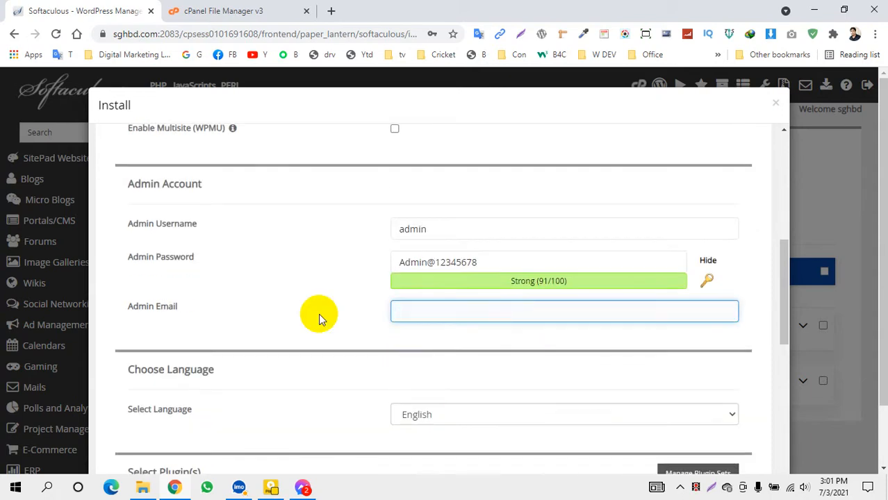
{"action": "type", "text": "anu"}
{"action": "key", "text": "BackSpace"}
{"action": "type", "text": "i"}
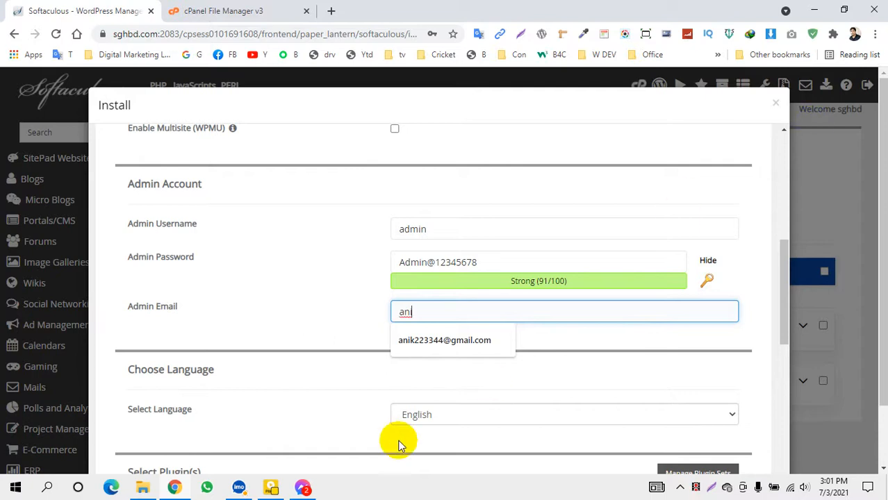
{"action": "left_click", "coordinate": [444, 341]}
{"action": "scroll", "coordinate": [417, 326], "scroll_direction": "down", "scroll_amount": 5}
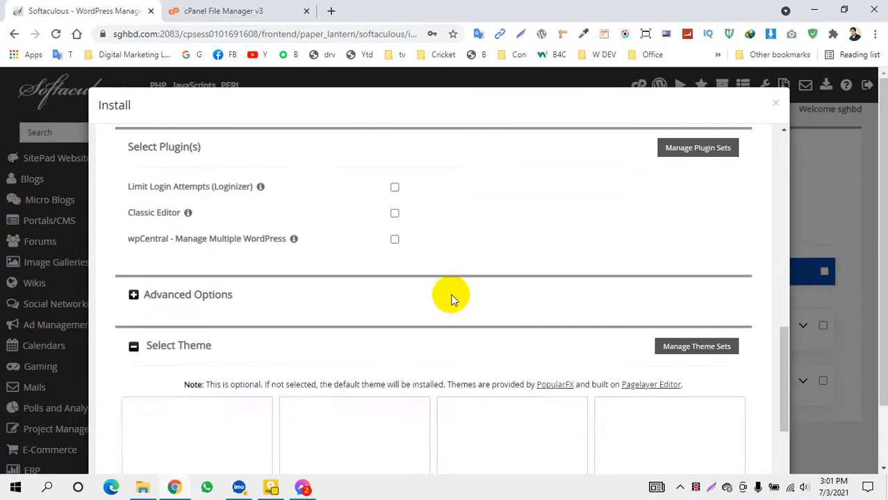
{"action": "scroll", "coordinate": [451, 298], "scroll_direction": "down", "scroll_amount": 4}
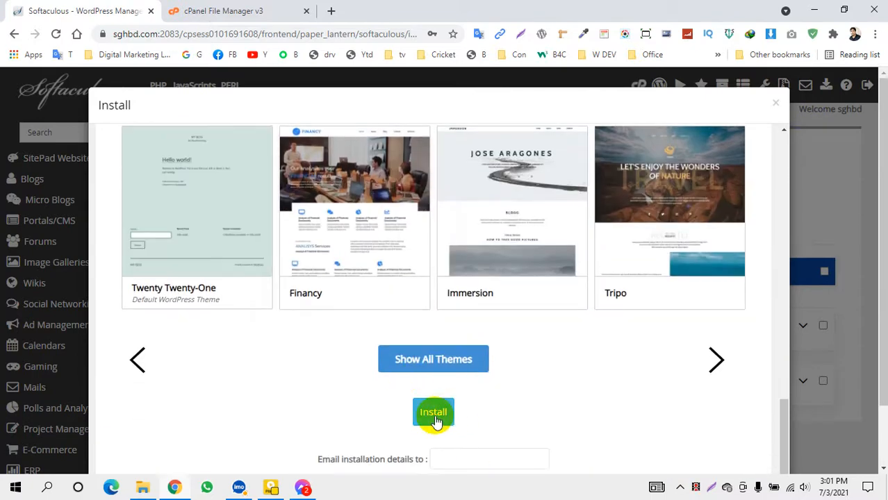
Run the WordPress install, preview the new jStore site, then open its Administrative URL
{"action": "left_click", "coordinate": [435, 416]}
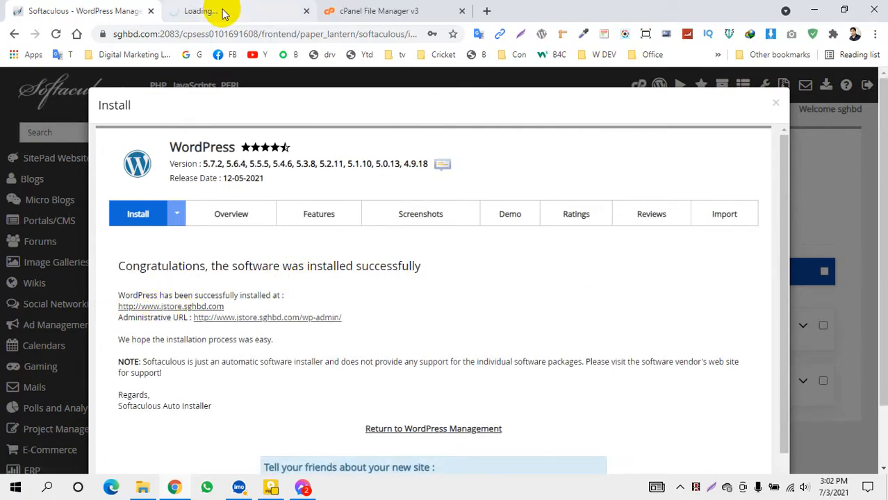
{"action": "left_click", "coordinate": [224, 13]}
{"action": "scroll", "coordinate": [351, 188], "scroll_direction": "down", "scroll_amount": 2}
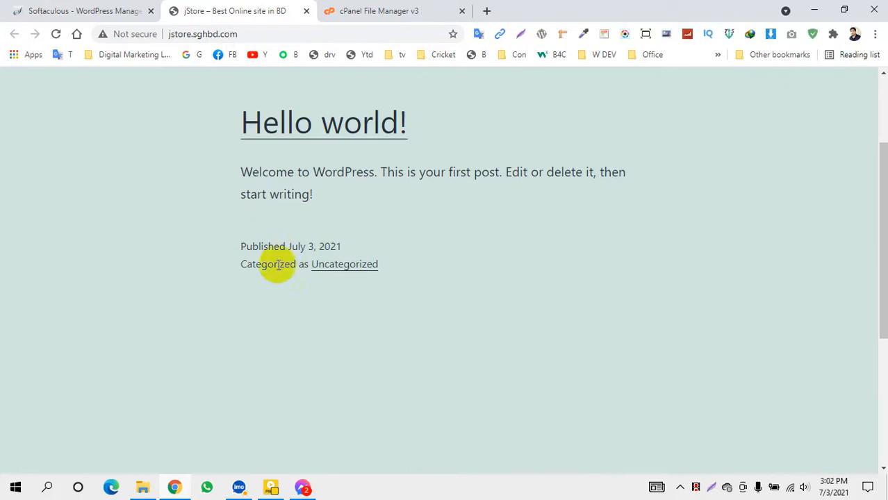
{"action": "scroll", "coordinate": [278, 263], "scroll_direction": "up", "scroll_amount": 2}
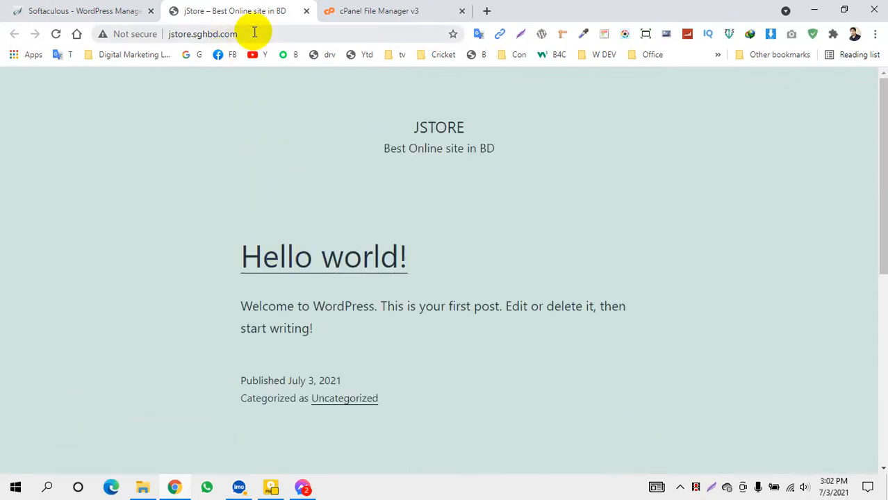
{"action": "left_click", "coordinate": [90, 12]}
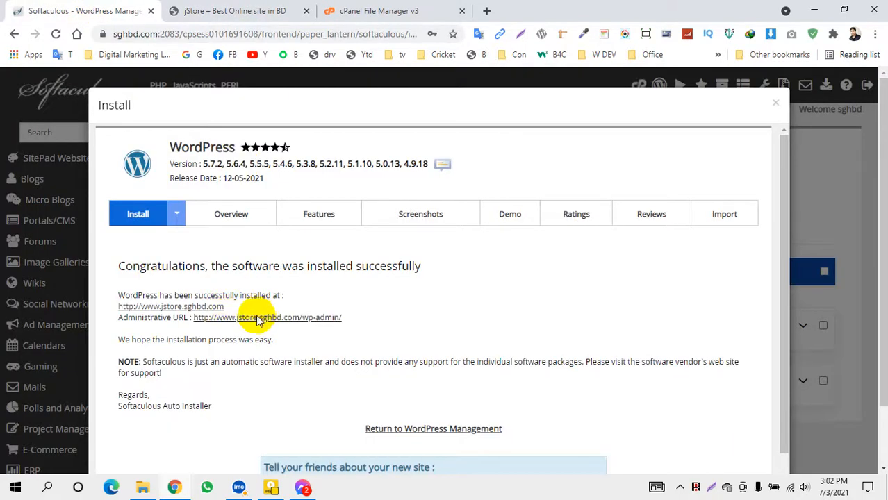
{"action": "left_click", "coordinate": [258, 319]}
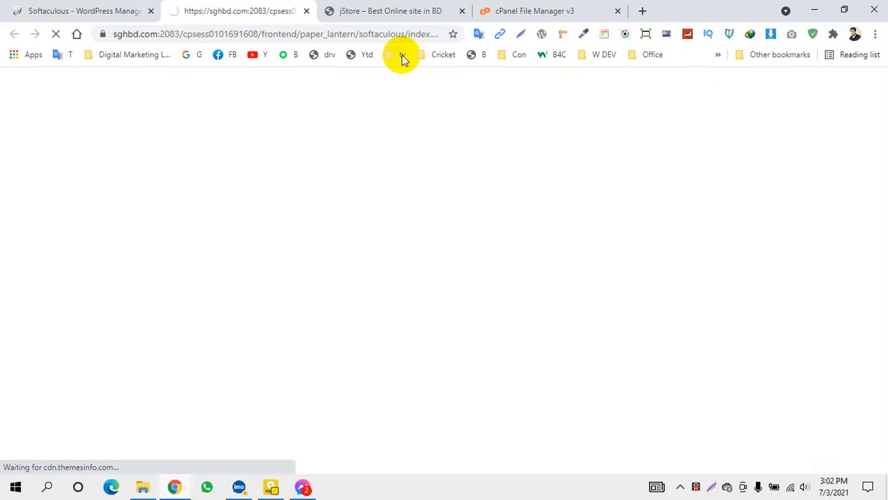
Append /wp to the jStore site address in the browser
{"action": "left_click", "coordinate": [387, 13]}
{"action": "left_click", "coordinate": [260, 32]}
{"action": "left_click", "coordinate": [264, 34]}
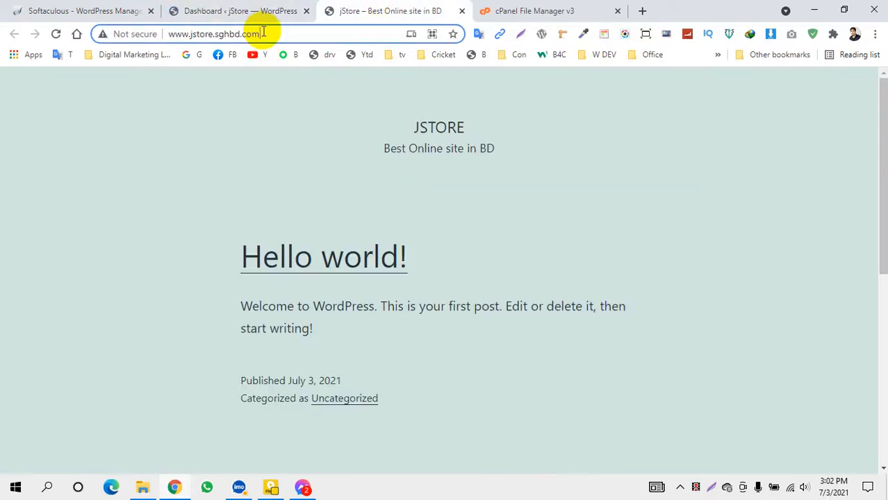
{"action": "type", "text": "/wp-admin"}
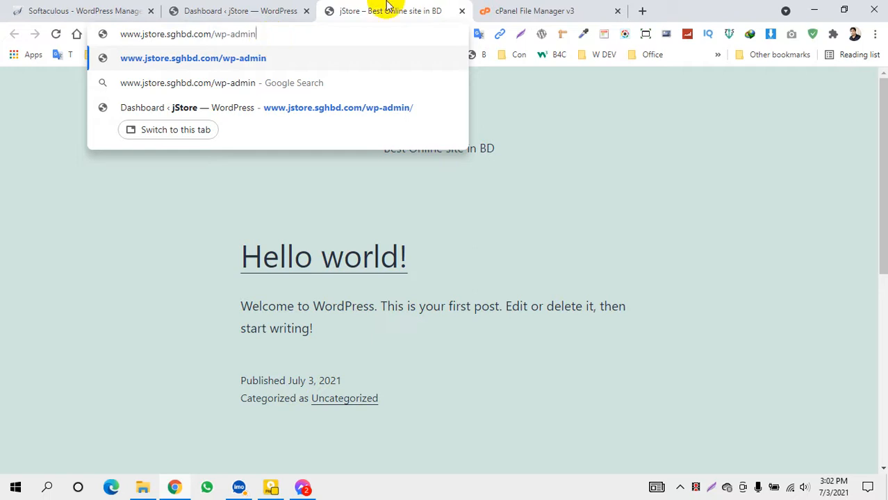
Close the extra site tab and open Plugins from the jStore dashboard sidebar
{"action": "left_click", "coordinate": [462, 11]}
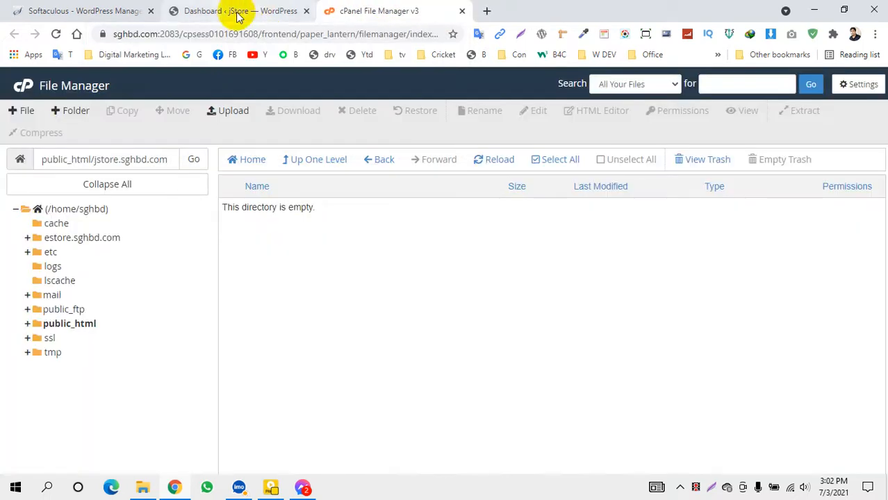
{"action": "left_click", "coordinate": [238, 12]}
{"action": "scroll", "coordinate": [156, 239], "scroll_direction": "down", "scroll_amount": 3}
{"action": "scroll", "coordinate": [362, 257], "scroll_direction": "down", "scroll_amount": 3}
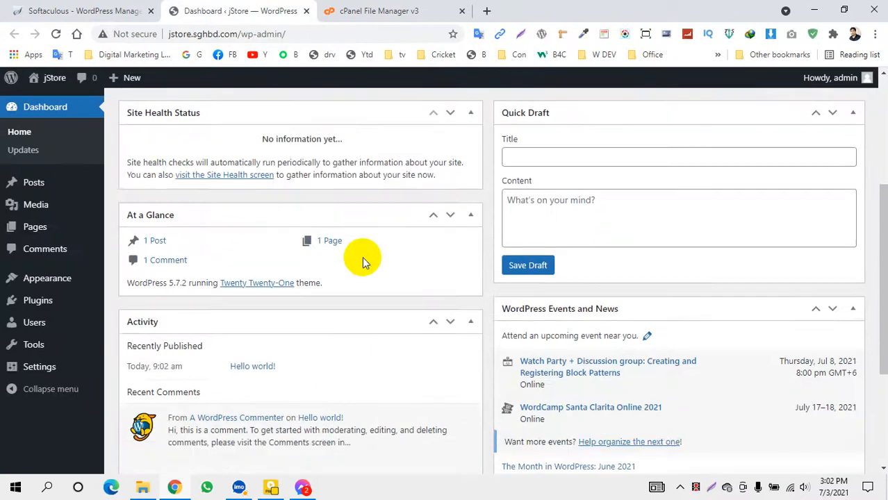
{"action": "mouse_move", "coordinate": [60, 273]}
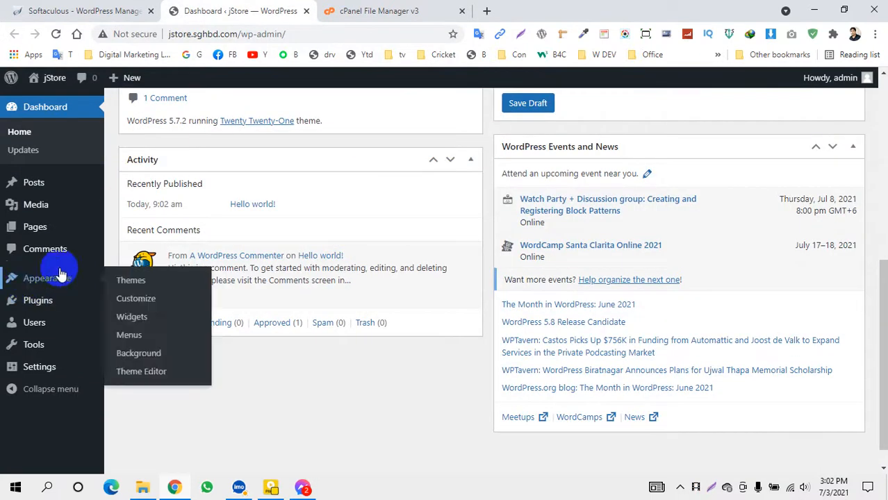
{"action": "left_click", "coordinate": [42, 304]}
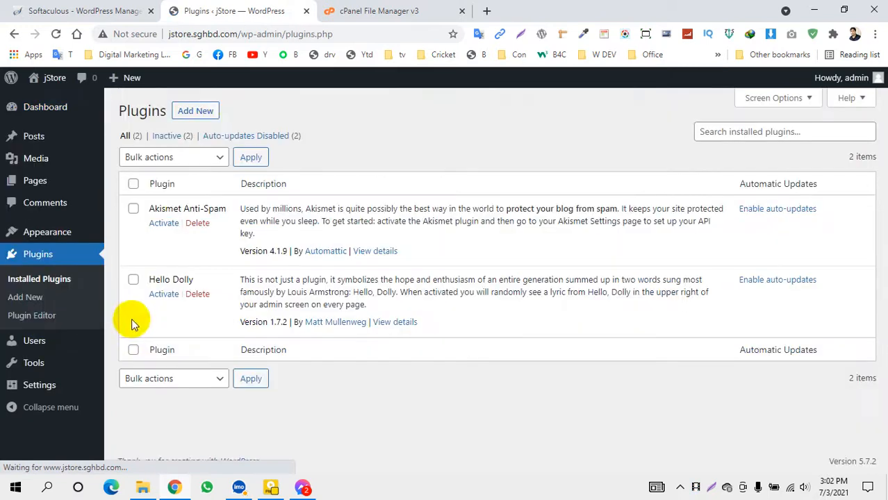
Search the plugin directory for 'ze', then install and activate the SSL Zen plugin
{"action": "left_click", "coordinate": [194, 112]}
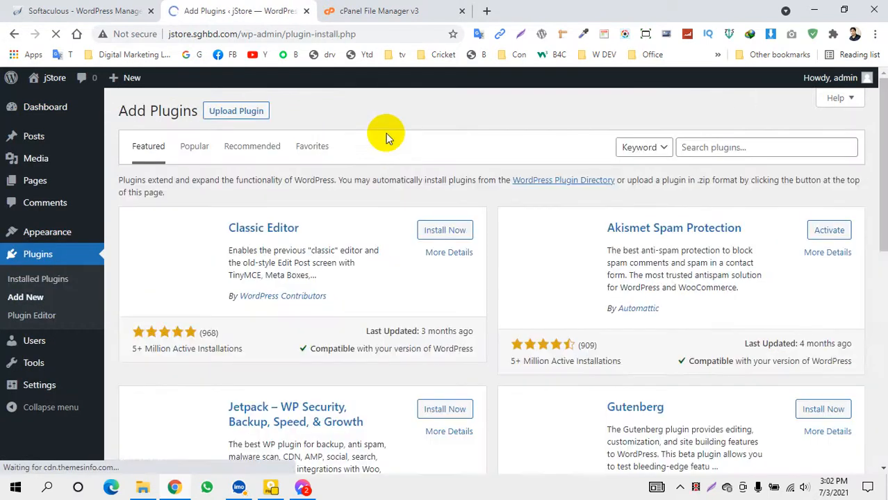
{"action": "left_click", "coordinate": [729, 147]}
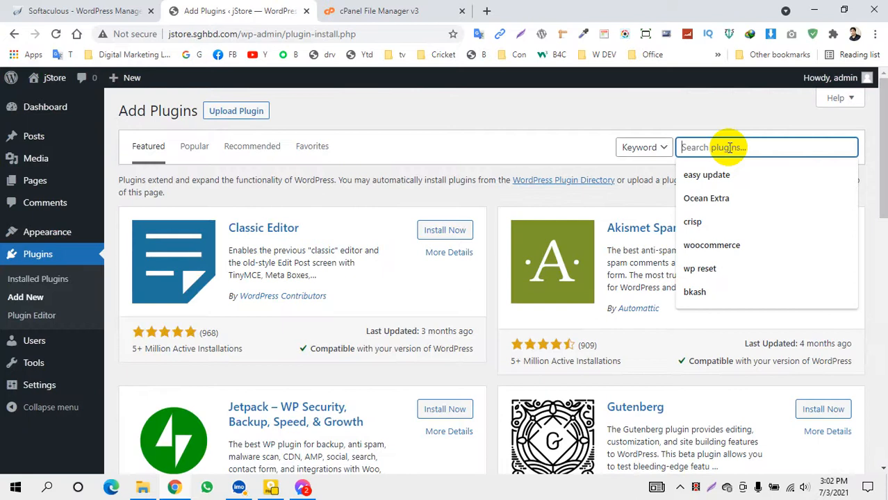
{"action": "type", "text": "zen ssl"}
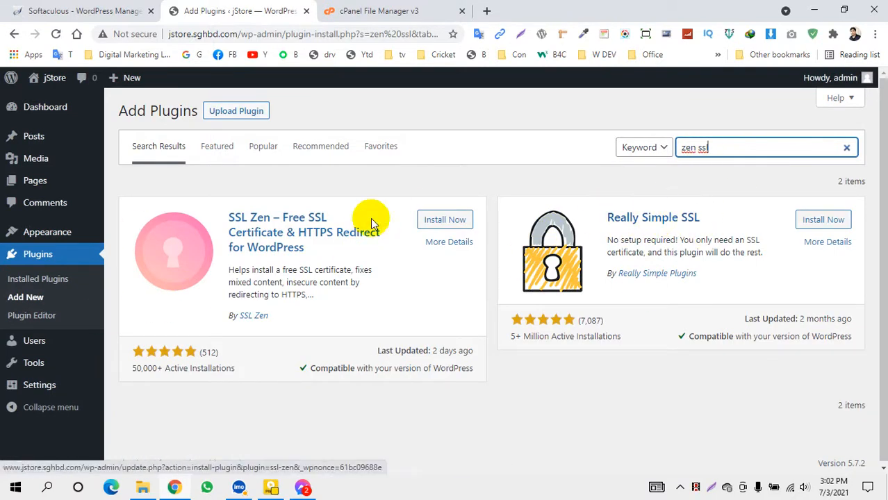
{"action": "left_click", "coordinate": [448, 221]}
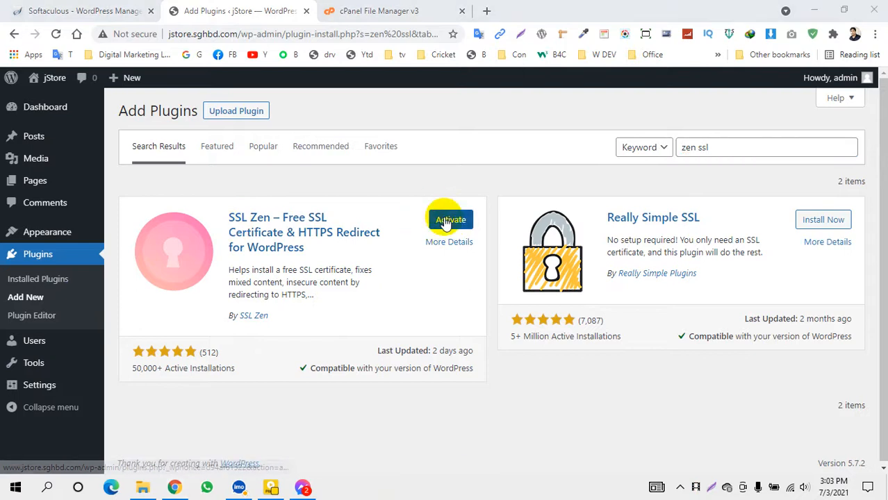
{"action": "left_click", "coordinate": [450, 225]}
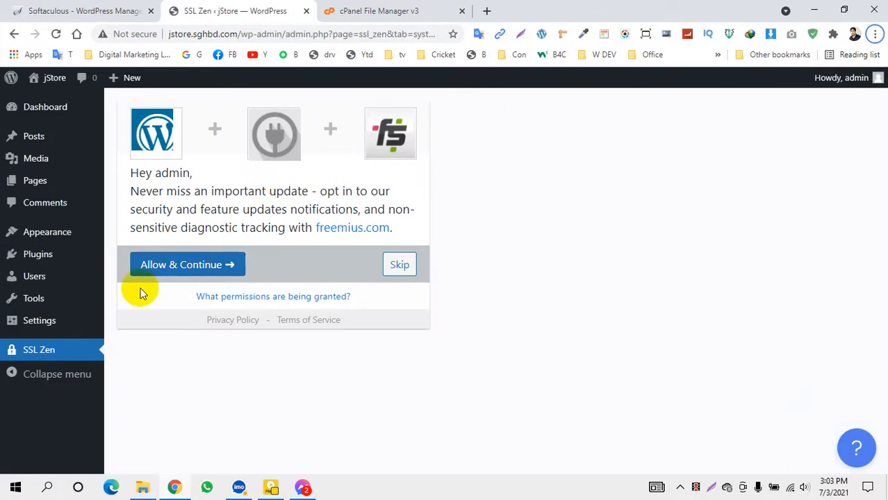
Accept SSL Zen's update notifications opt-in and bring up the SSL Zen page
{"action": "left_click", "coordinate": [171, 270]}
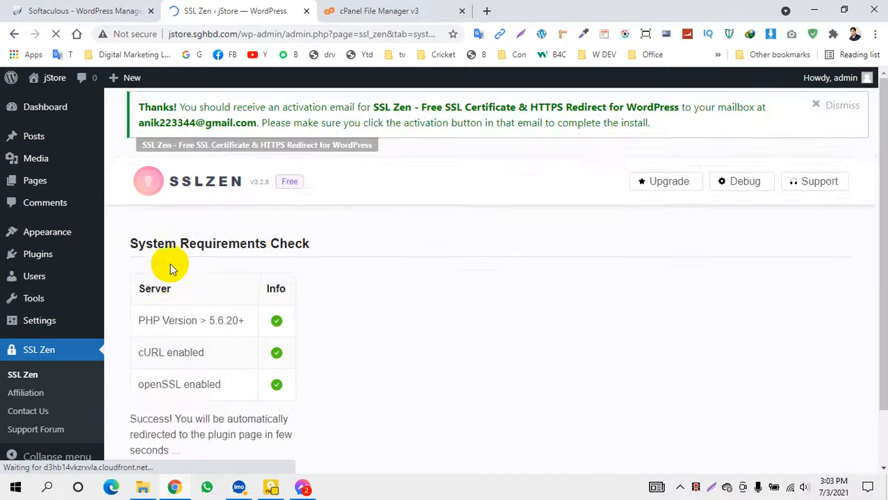
{"action": "scroll", "coordinate": [281, 319], "scroll_direction": "down", "scroll_amount": 1}
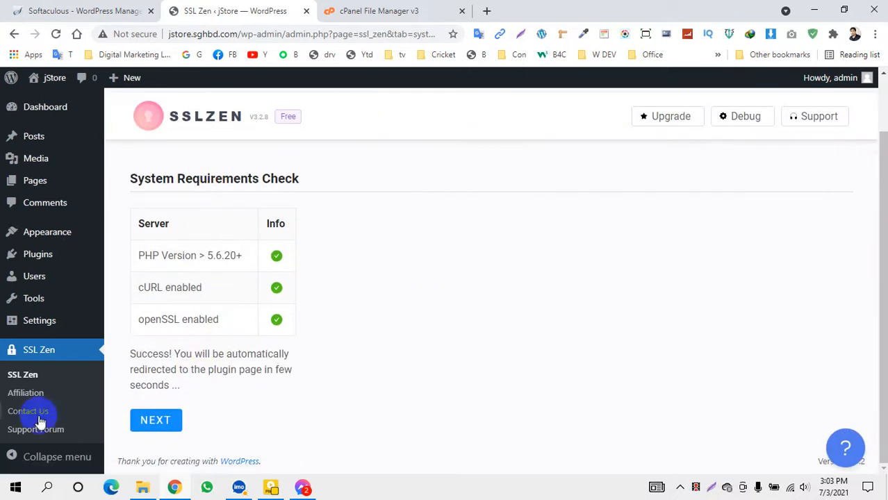
{"action": "left_click", "coordinate": [43, 354]}
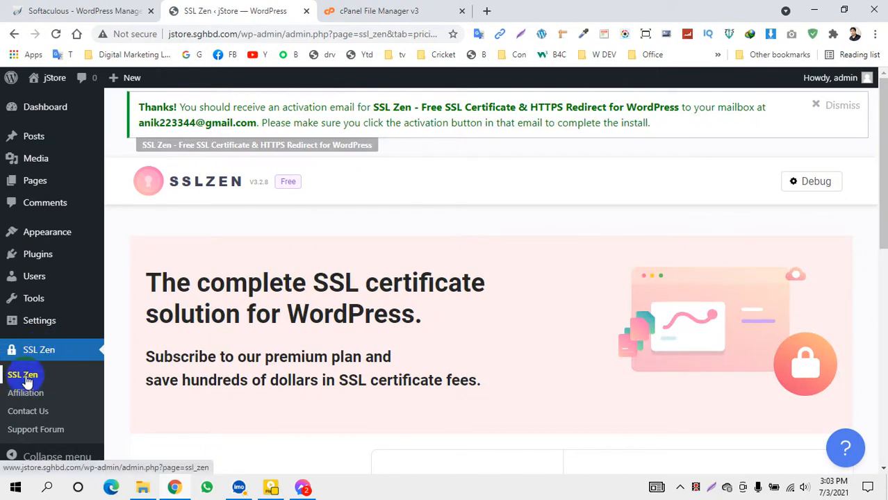
{"action": "left_click", "coordinate": [25, 378]}
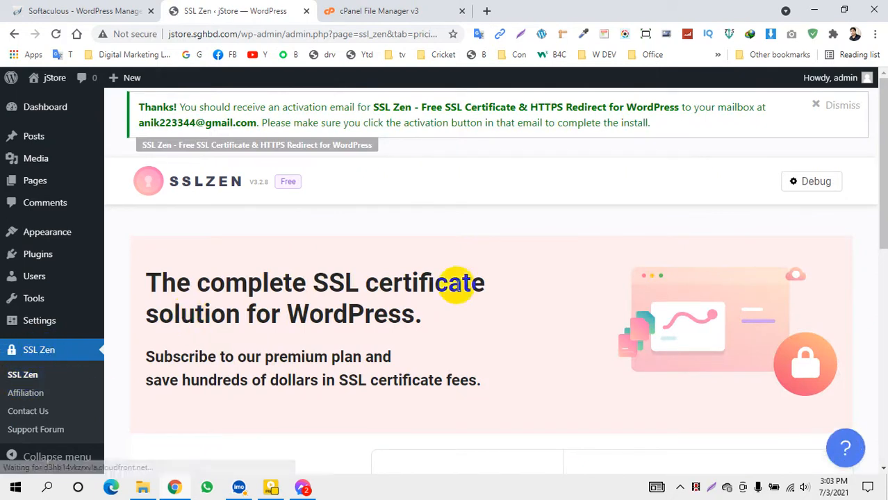
{"action": "scroll", "coordinate": [455, 285], "scroll_direction": "down", "scroll_amount": 2}
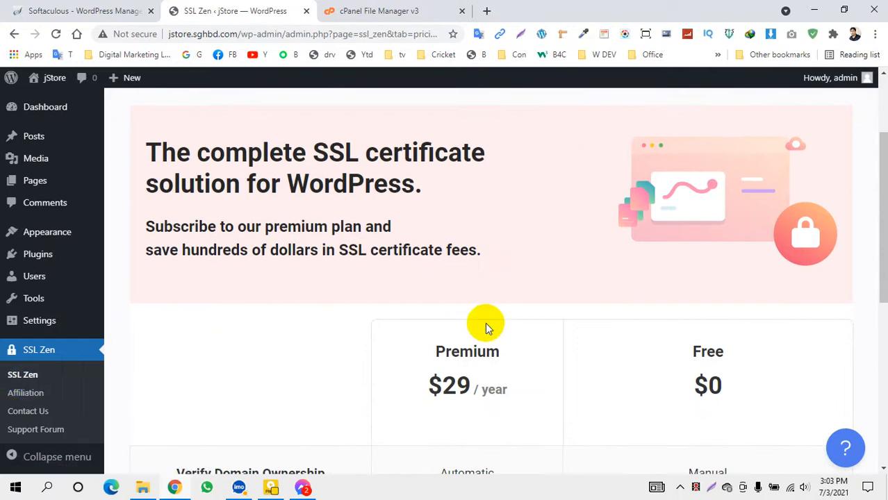
{"action": "scroll", "coordinate": [486, 325], "scroll_direction": "down", "scroll_amount": 2}
{"action": "scroll", "coordinate": [688, 298], "scroll_direction": "down", "scroll_amount": 1}
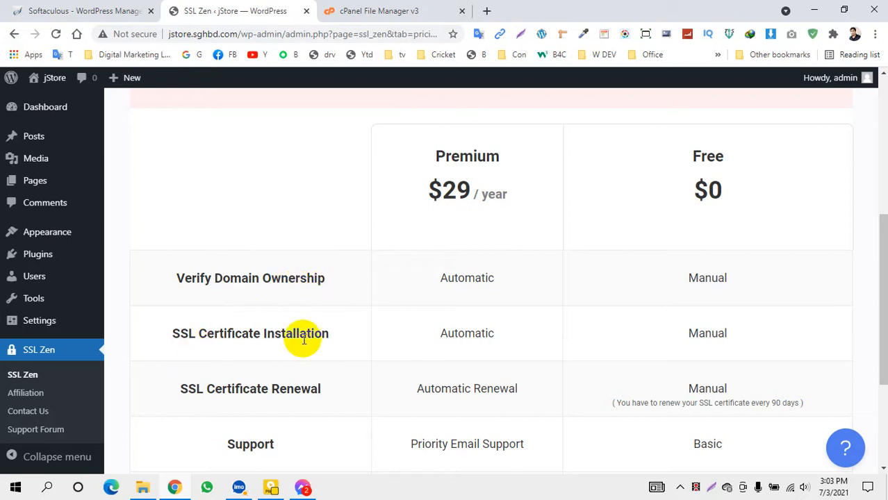
{"action": "scroll", "coordinate": [413, 375], "scroll_direction": "down", "scroll_amount": 2}
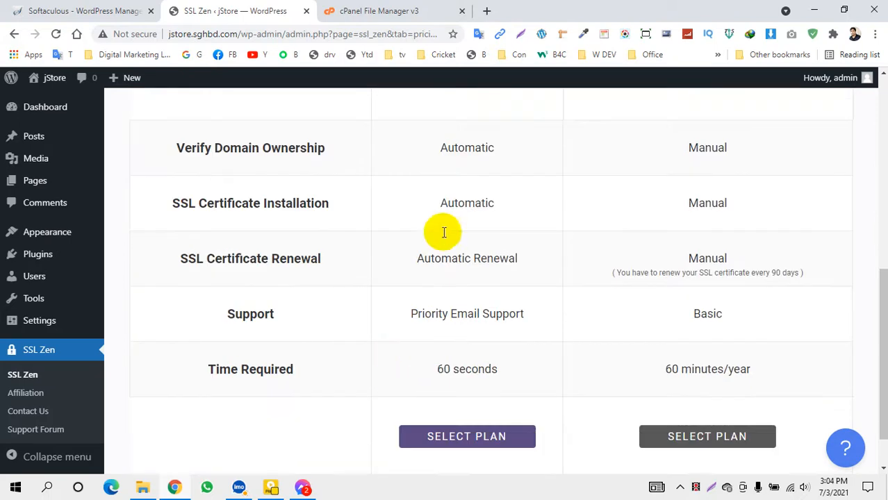
{"action": "scroll", "coordinate": [464, 367], "scroll_direction": "up", "scroll_amount": 2}
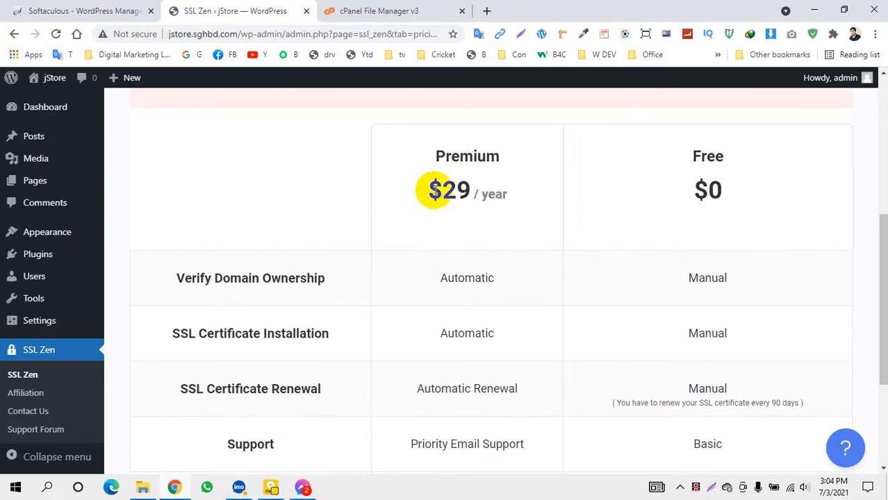
{"action": "left_click_drag", "start_coordinate": [471, 192], "coordinate": [412, 190]}
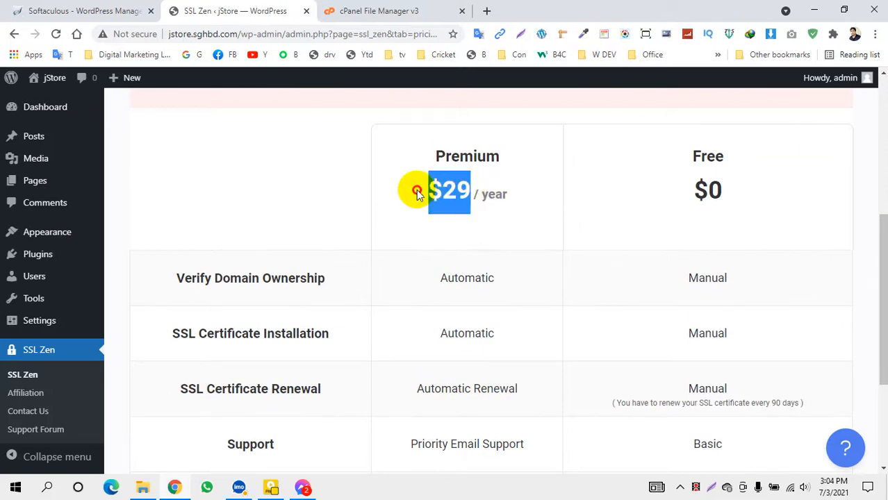
{"action": "left_click", "coordinate": [707, 284]}
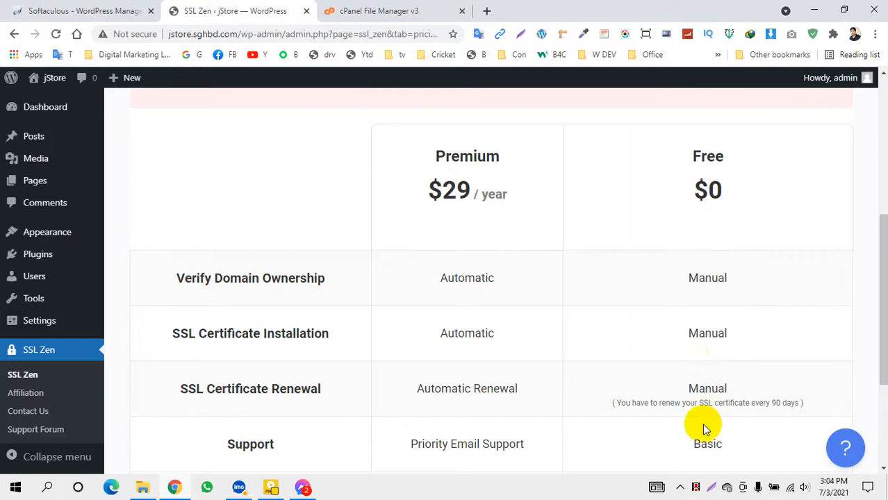
{"action": "scroll", "coordinate": [743, 260], "scroll_direction": "down", "scroll_amount": 3}
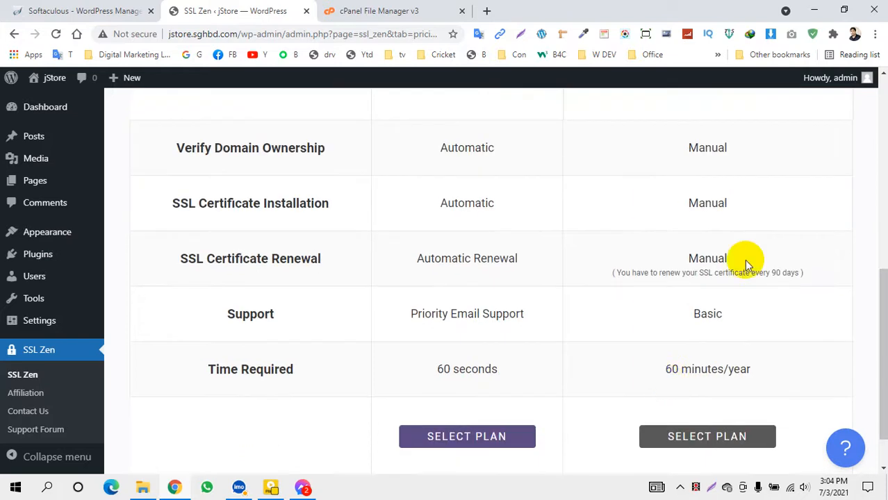
{"action": "scroll", "coordinate": [720, 246], "scroll_direction": "up", "scroll_amount": 3}
{"action": "scroll", "coordinate": [698, 364], "scroll_direction": "down", "scroll_amount": 2}
{"action": "scroll", "coordinate": [698, 365], "scroll_direction": "down", "scroll_amount": 2}
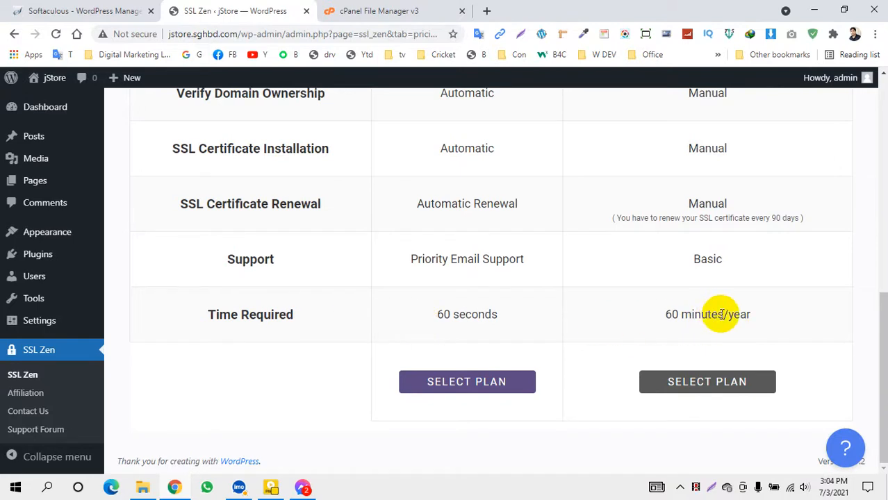
{"action": "left_click_drag", "start_coordinate": [723, 314], "coordinate": [666, 314]}
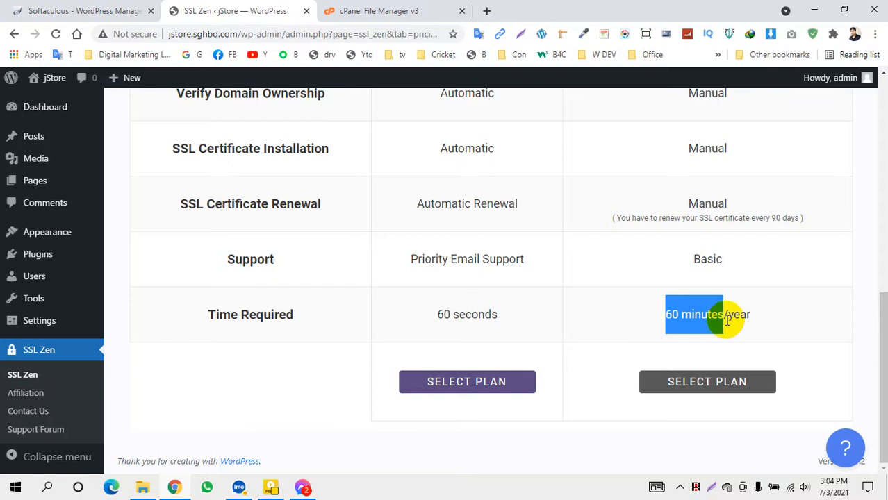
{"action": "left_click", "coordinate": [665, 246]}
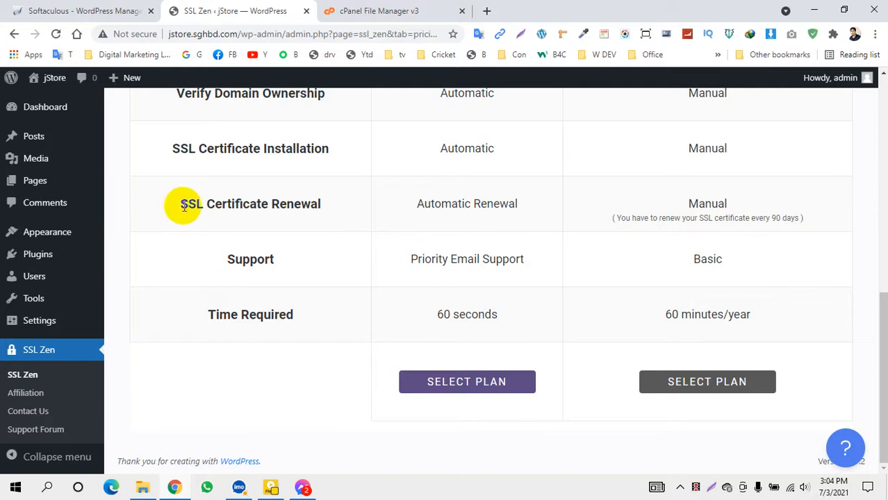
{"action": "left_click_drag", "start_coordinate": [323, 205], "coordinate": [175, 208]}
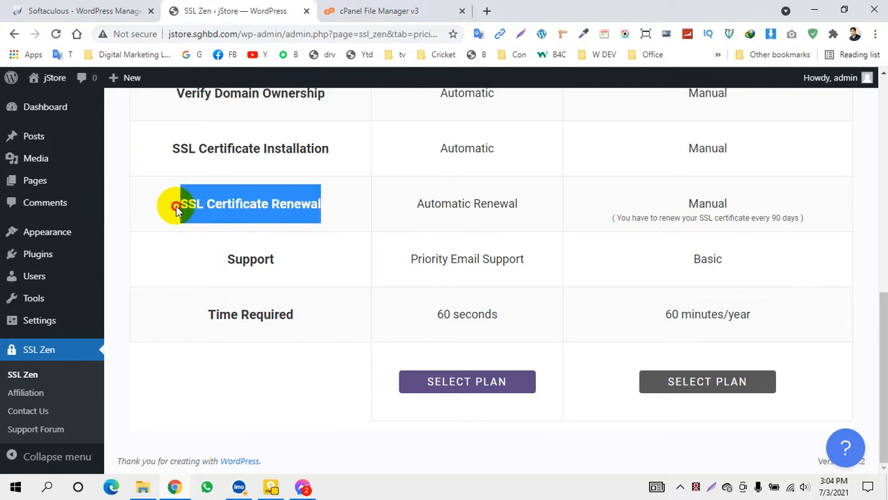
{"action": "scroll", "coordinate": [656, 256], "scroll_direction": "up", "scroll_amount": 2}
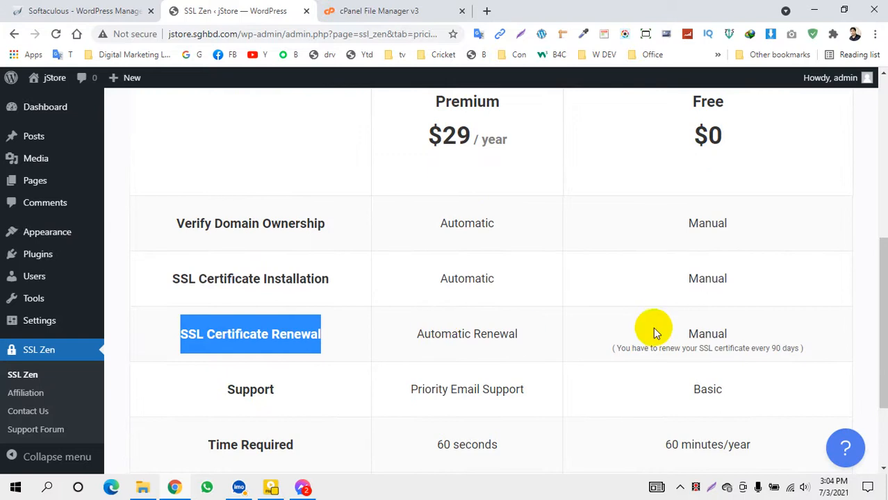
{"action": "scroll", "coordinate": [687, 337], "scroll_direction": "down", "scroll_amount": 1}
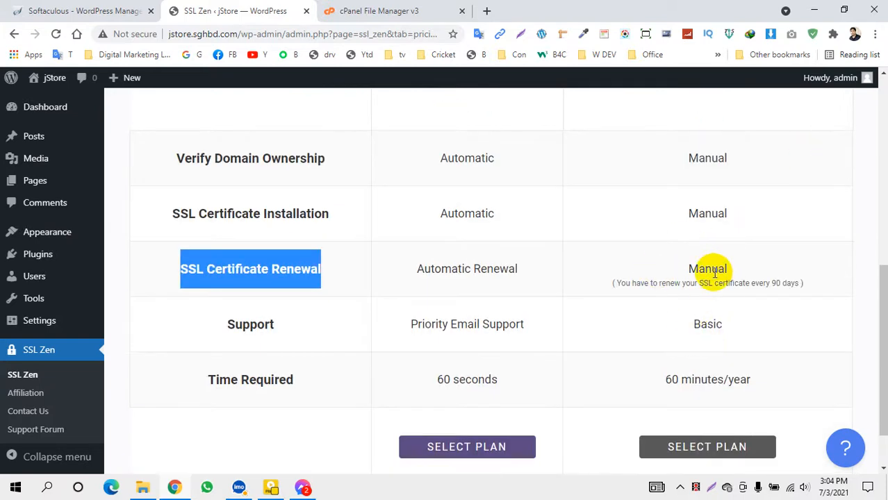
Choose the Free SSL plan, accept the terms and continue to Domain Verification
{"action": "left_click", "coordinate": [738, 295]}
{"action": "scroll", "coordinate": [715, 334], "scroll_direction": "down", "scroll_amount": 1}
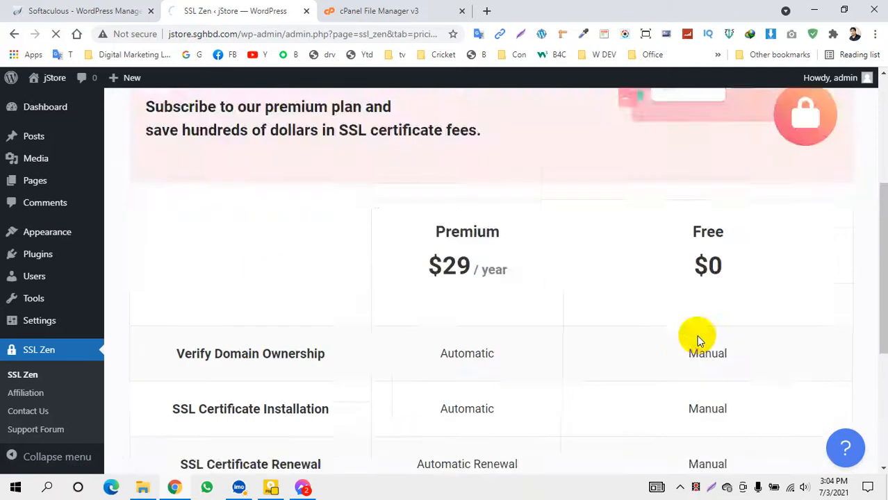
{"action": "scroll", "coordinate": [687, 284], "scroll_direction": "down", "scroll_amount": 3}
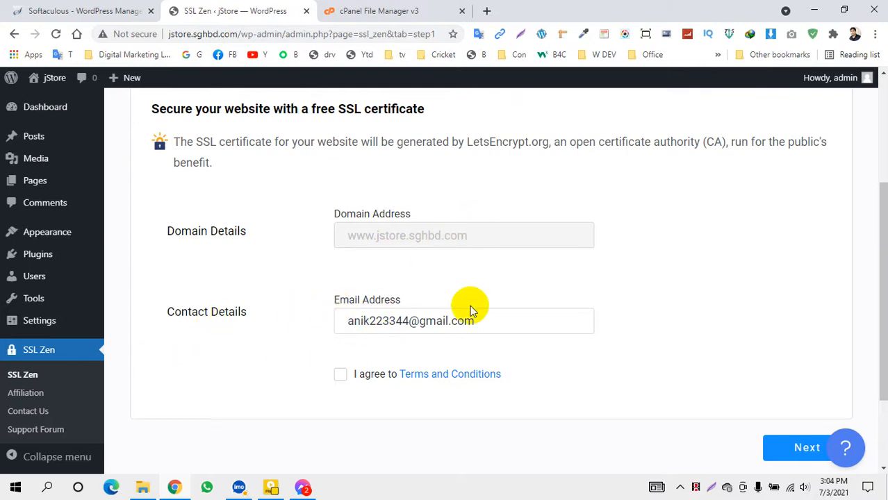
{"action": "scroll", "coordinate": [337, 297], "scroll_direction": "down", "scroll_amount": 1}
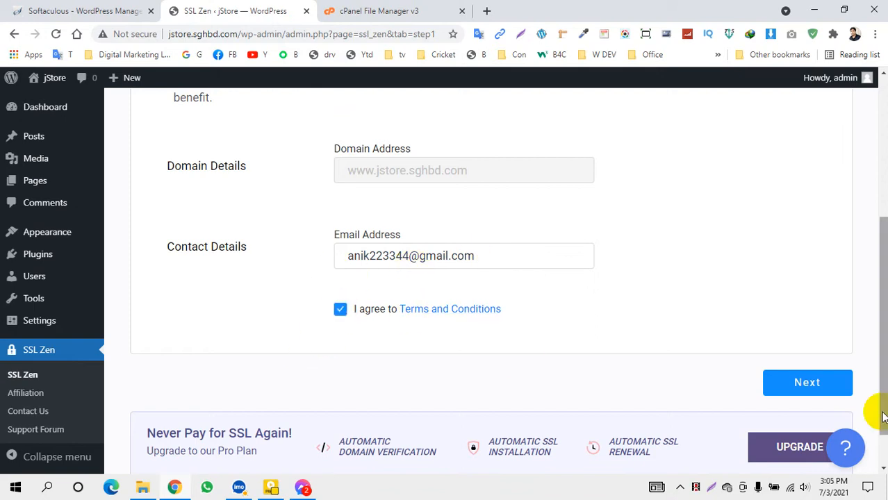
{"action": "left_click", "coordinate": [812, 384]}
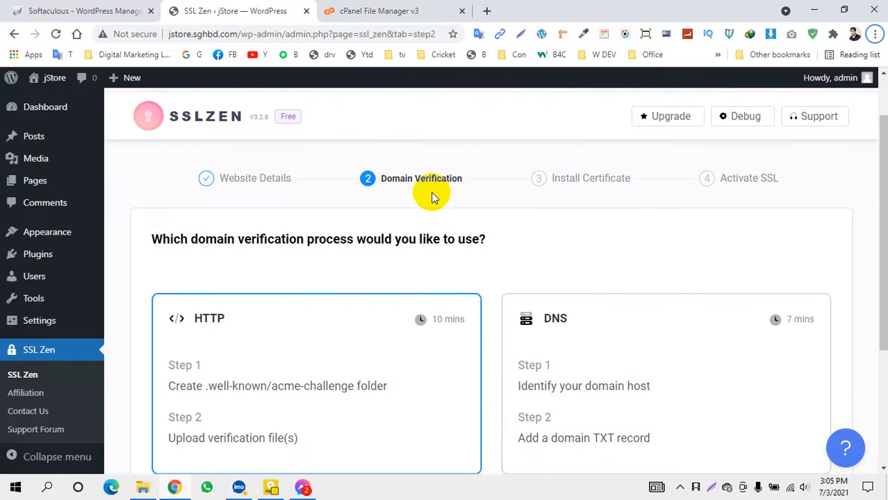
Proceed with HTTP verification and highlight the .well-known folder name in the instructions
{"action": "scroll", "coordinate": [416, 229], "scroll_direction": "down", "scroll_amount": 2}
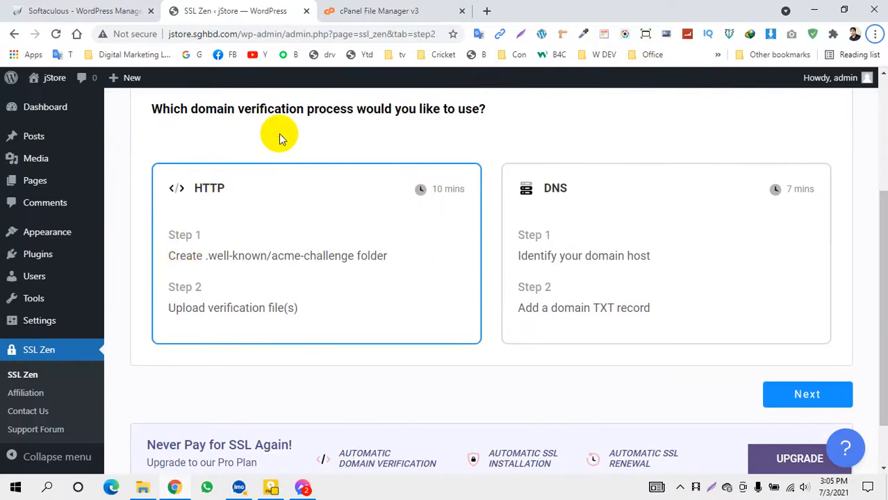
{"action": "scroll", "coordinate": [286, 147], "scroll_direction": "up", "scroll_amount": 1}
{"action": "scroll", "coordinate": [286, 147], "scroll_direction": "up", "scroll_amount": 1}
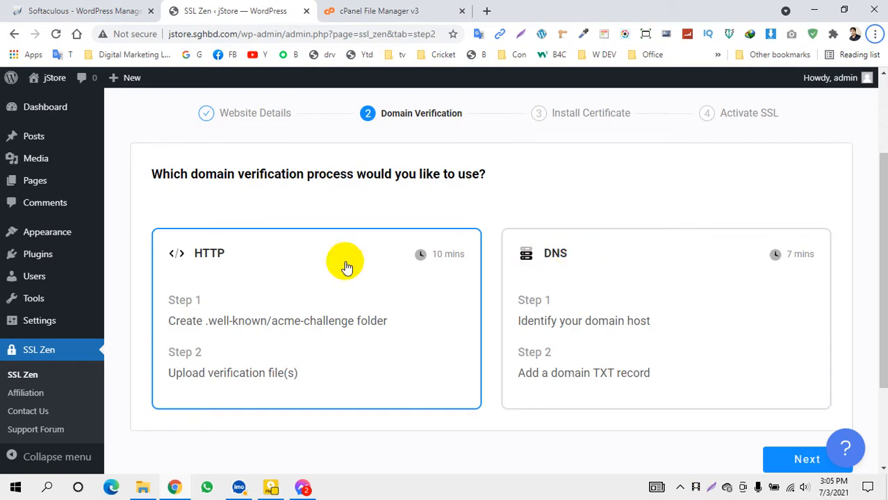
{"action": "scroll", "coordinate": [222, 265], "scroll_direction": "down", "scroll_amount": 1}
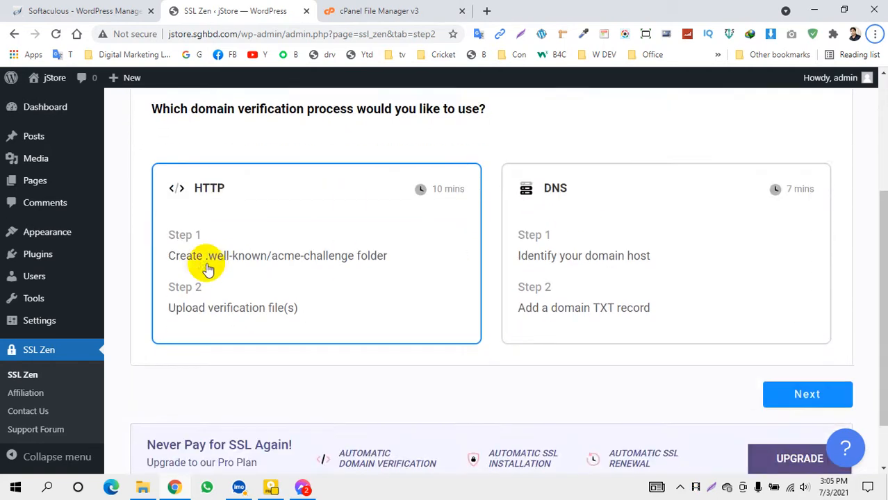
{"action": "scroll", "coordinate": [245, 259], "scroll_direction": "down", "scroll_amount": 1}
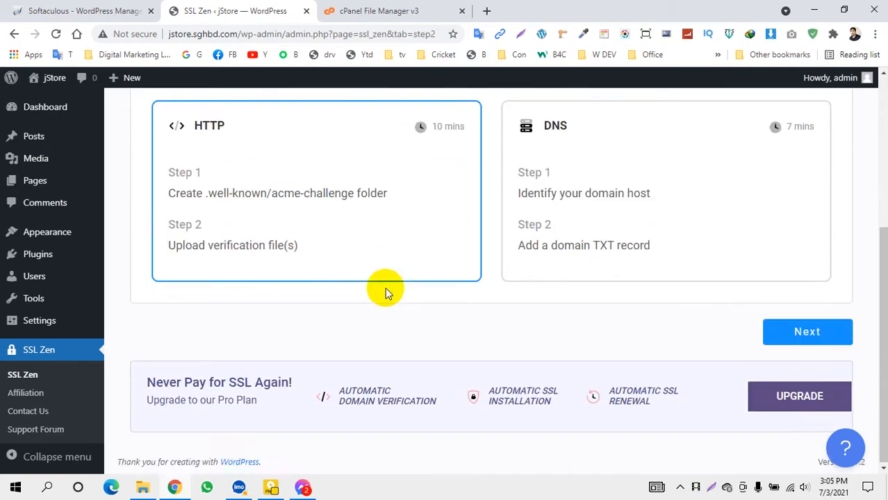
{"action": "left_click", "coordinate": [803, 332]}
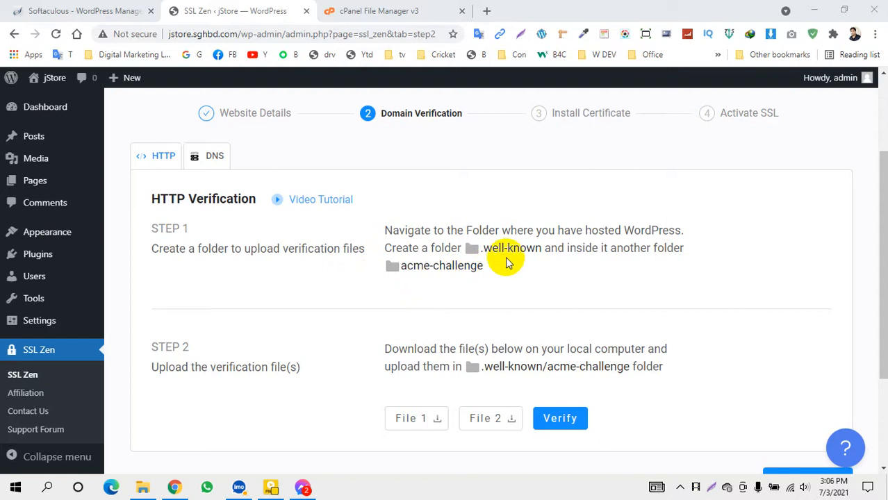
{"action": "left_click_drag", "start_coordinate": [541, 248], "coordinate": [494, 248]}
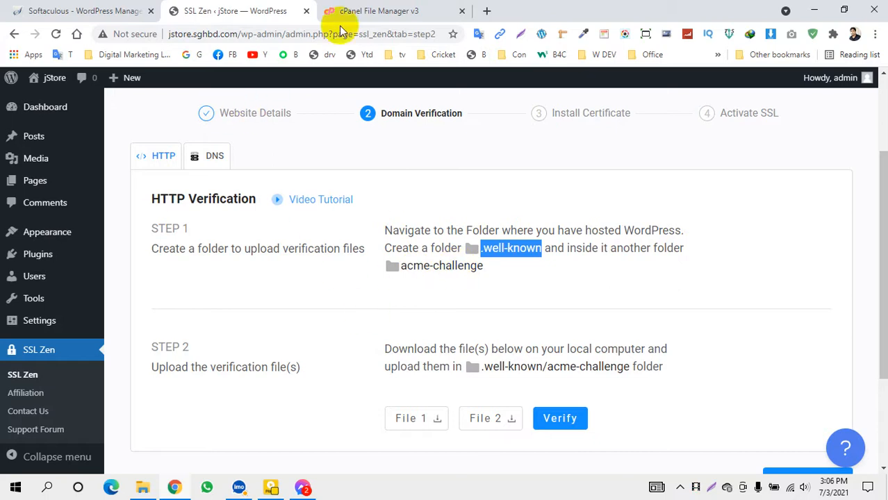
In File Manager, go up to public_html and open the jstore.sghbd.com folder
{"action": "left_click", "coordinate": [358, 12]}
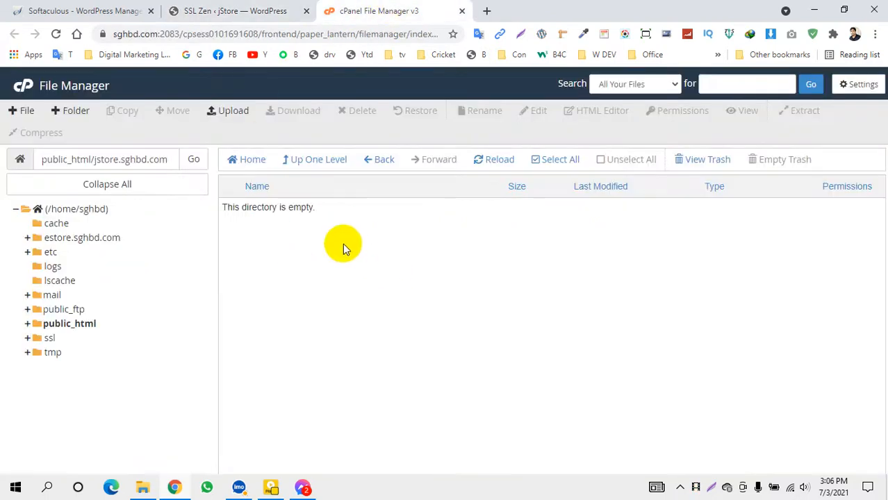
{"action": "left_click", "coordinate": [311, 161]}
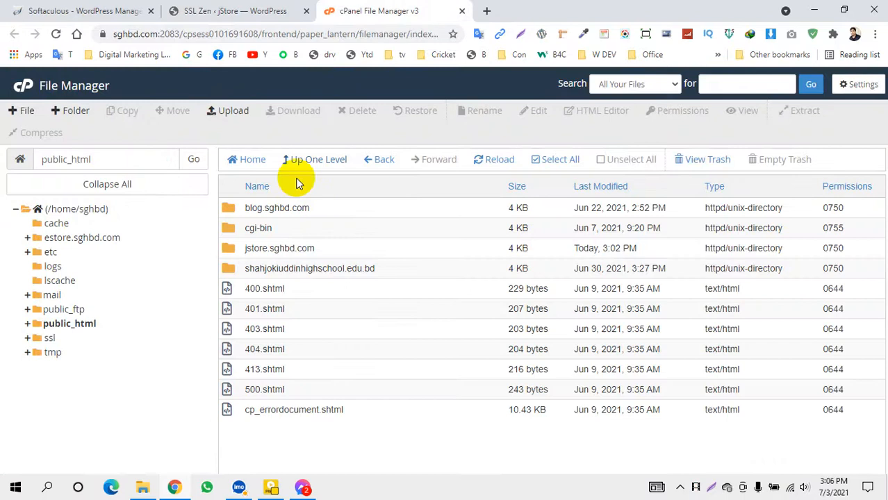
{"action": "double_click", "coordinate": [231, 248]}
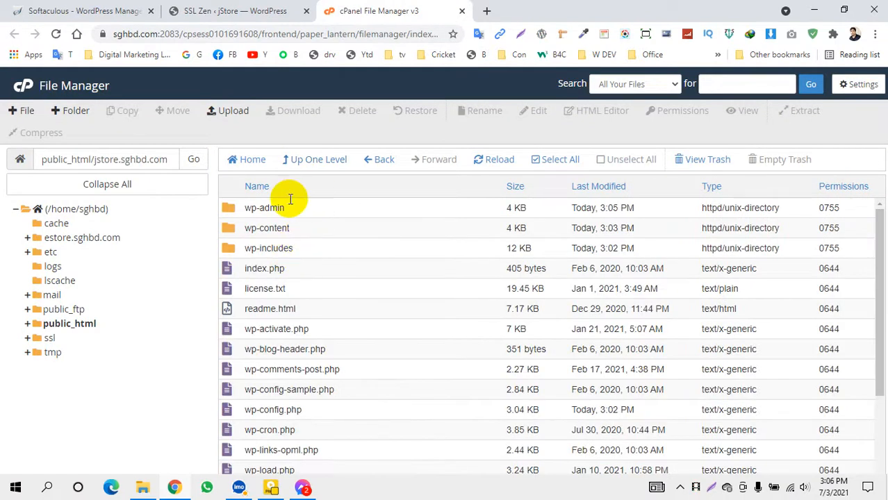
{"action": "scroll", "coordinate": [259, 292], "scroll_direction": "down", "scroll_amount": 3}
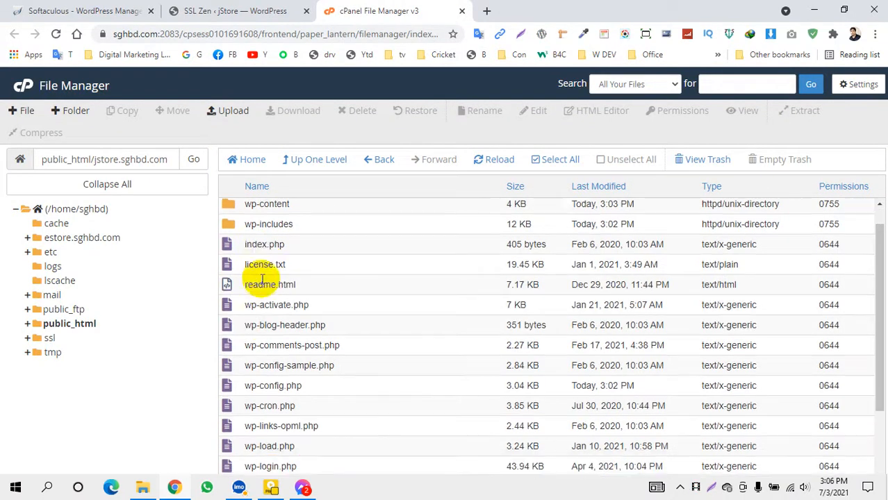
{"action": "scroll", "coordinate": [259, 283], "scroll_direction": "up", "scroll_amount": 3}
{"action": "scroll", "coordinate": [260, 309], "scroll_direction": "down", "scroll_amount": 2}
{"action": "scroll", "coordinate": [260, 333], "scroll_direction": "down", "scroll_amount": 2}
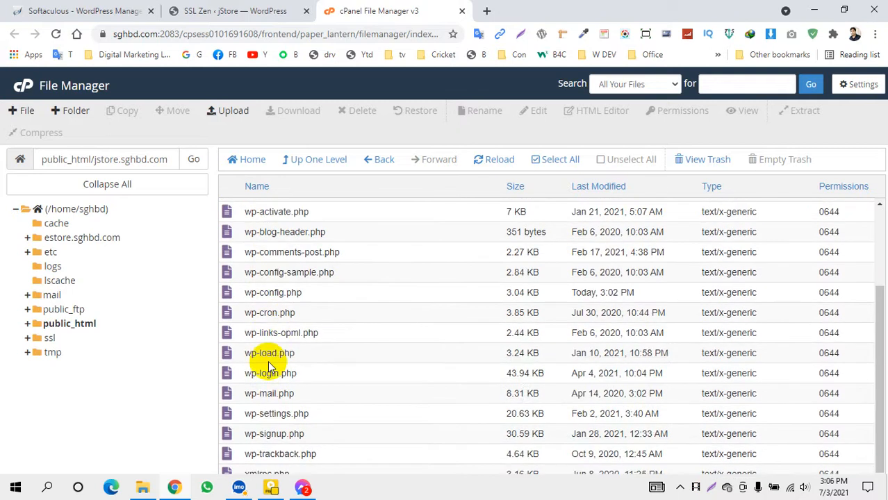
{"action": "scroll", "coordinate": [258, 344], "scroll_direction": "up", "scroll_amount": 3}
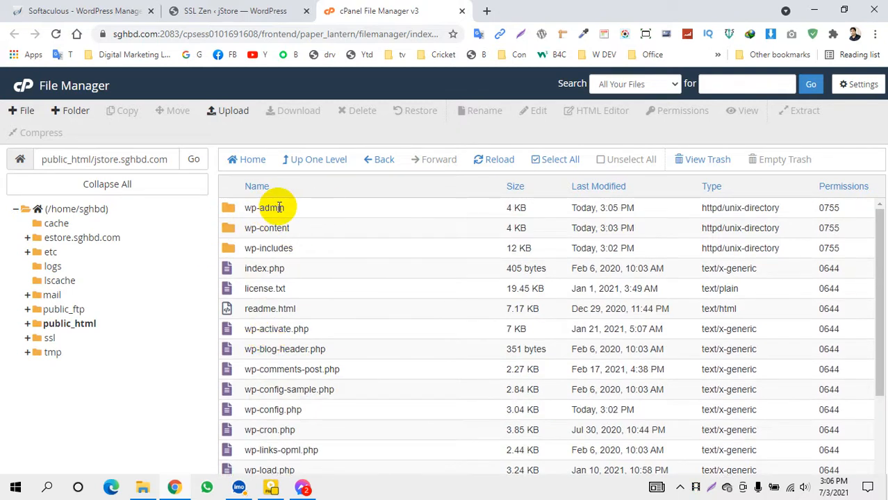
Turn on Show Hidden Files (dotfiles) in File Manager settings and save
{"action": "left_click", "coordinate": [859, 84]}
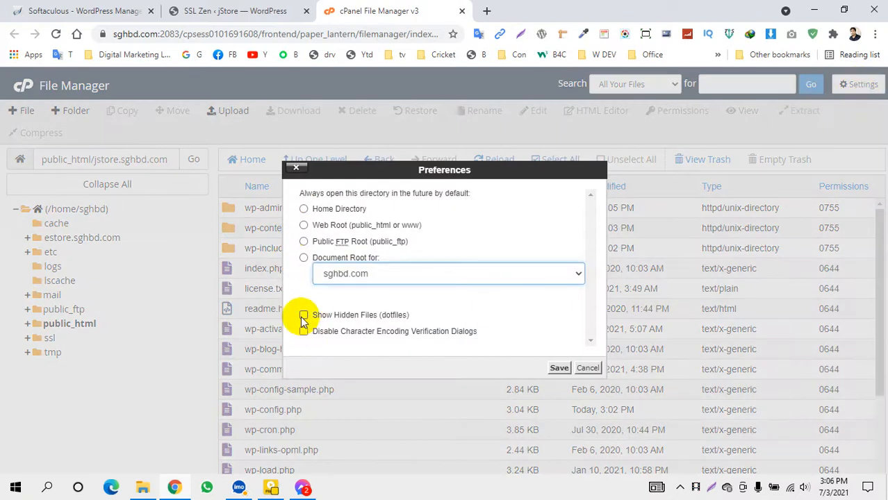
{"action": "left_click", "coordinate": [303, 316]}
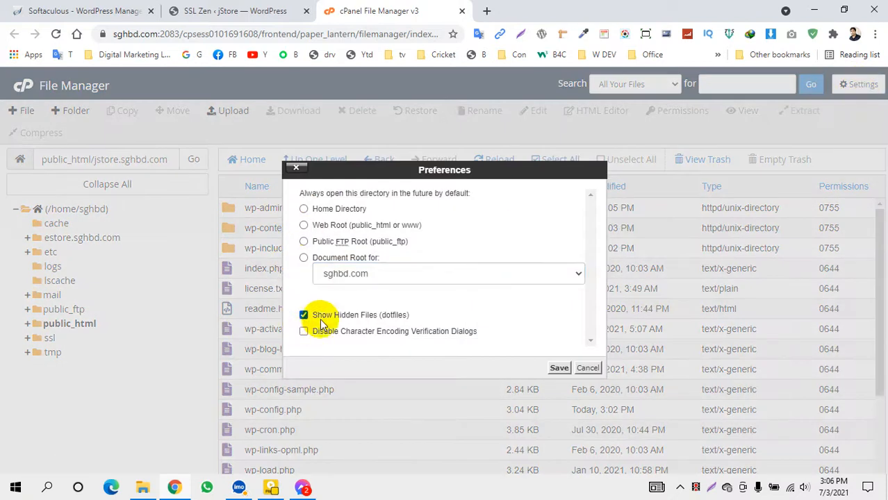
{"action": "left_click", "coordinate": [558, 369]}
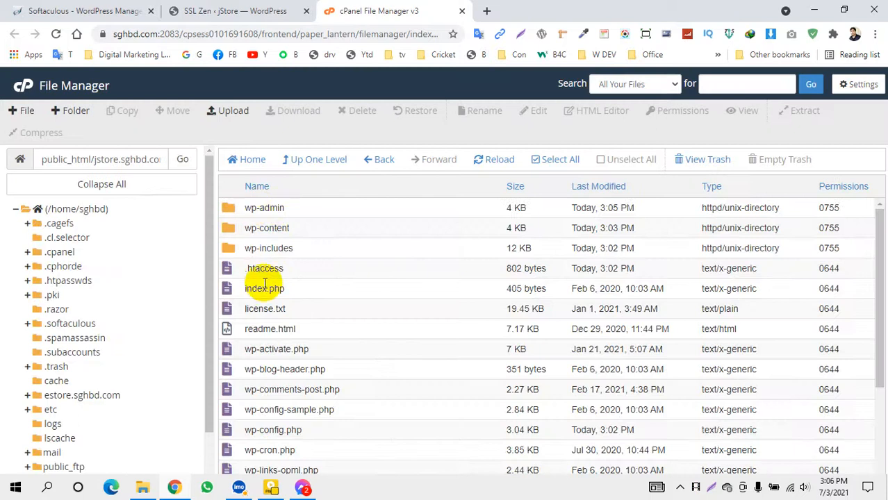
{"action": "scroll", "coordinate": [254, 307], "scroll_direction": "down", "scroll_amount": 3}
{"action": "scroll", "coordinate": [254, 318], "scroll_direction": "up", "scroll_amount": 3}
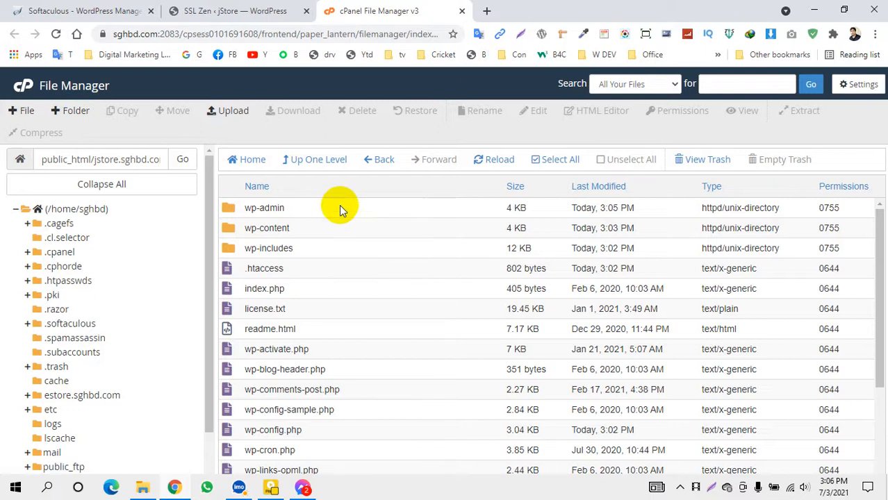
Create a .well-known folder in jstore.sghbd.com and open it
{"action": "left_click", "coordinate": [66, 112]}
{"action": "left_click", "coordinate": [330, 247]}
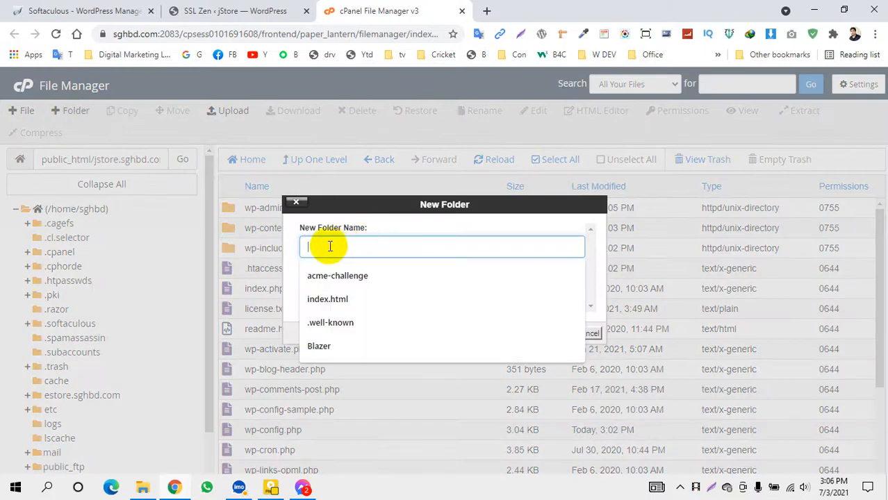
{"action": "type", "text": ".well-known"}
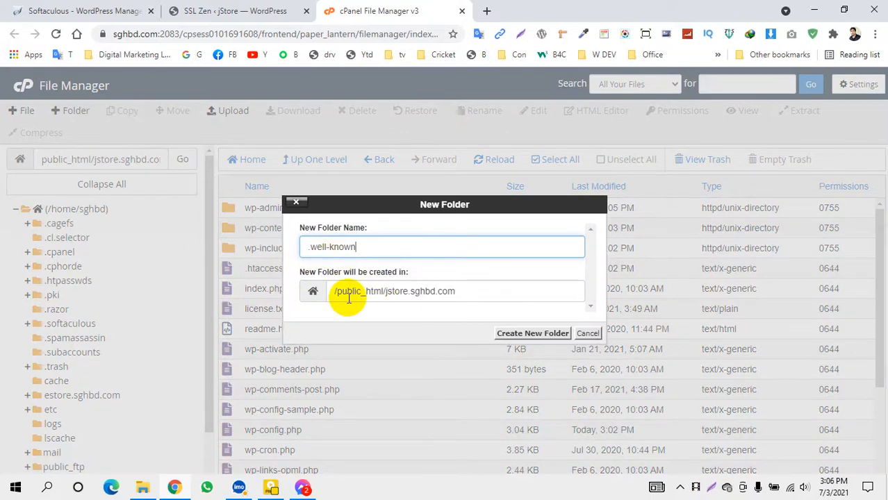
{"action": "left_click", "coordinate": [456, 290]}
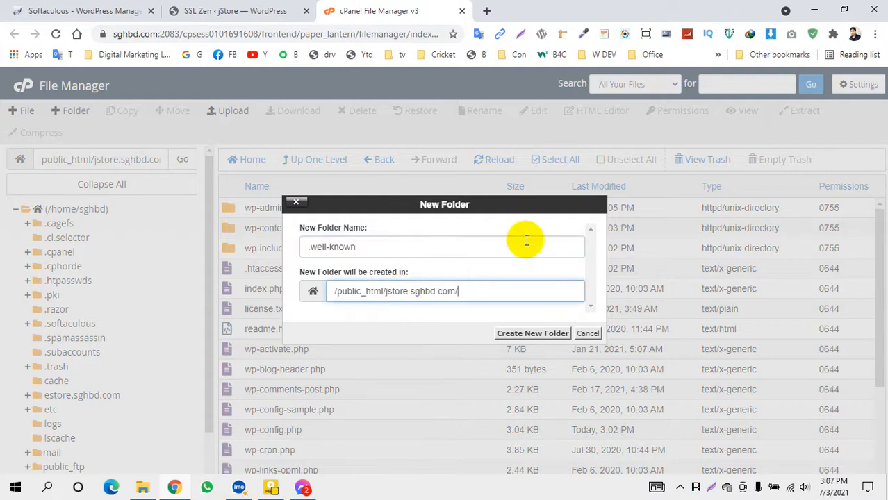
{"action": "left_click", "coordinate": [533, 334]}
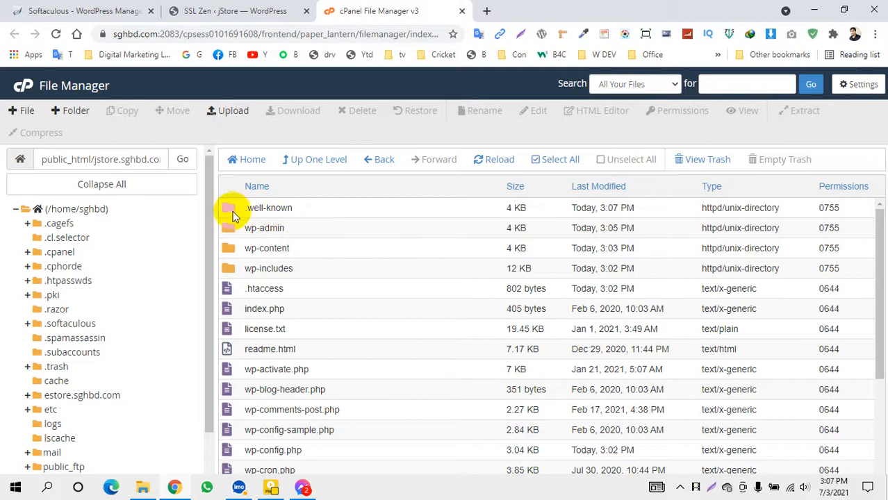
{"action": "double_click", "coordinate": [231, 211]}
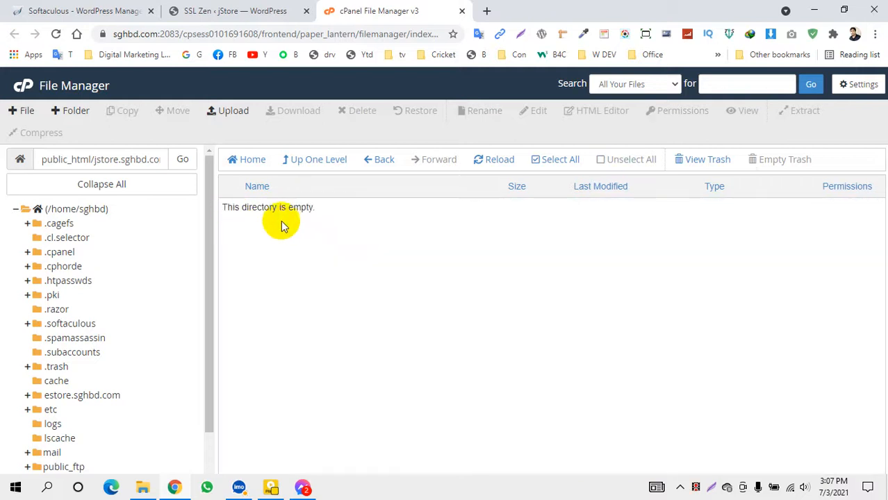
Copy the acme-challenge name from SSL Zen and create that folder inside .well-known
{"action": "left_click", "coordinate": [225, 11]}
{"action": "left_click_drag", "start_coordinate": [491, 268], "coordinate": [420, 265]}
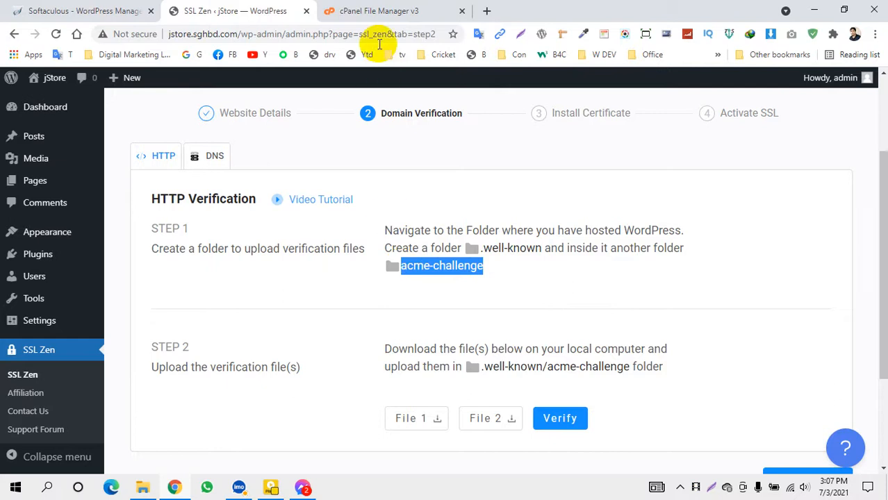
{"action": "left_click", "coordinate": [378, 10]}
{"action": "left_click", "coordinate": [72, 111]}
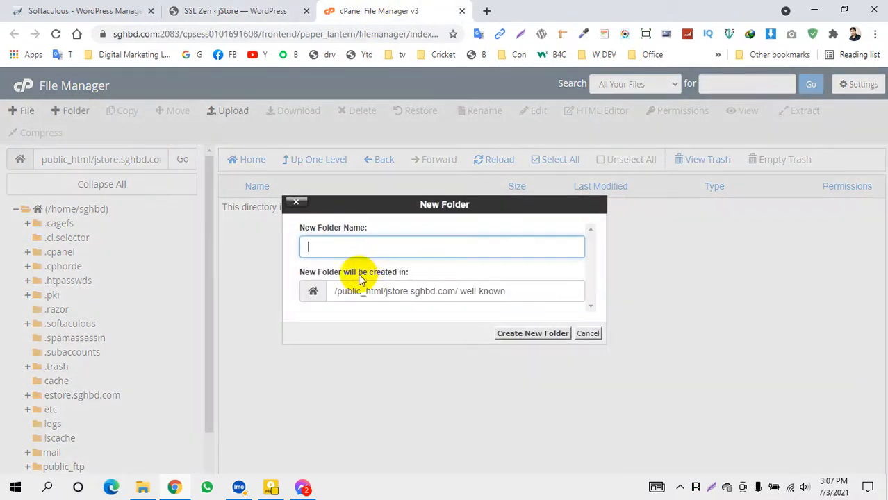
{"action": "left_click", "coordinate": [341, 248]}
{"action": "type", "text": "acme-challenge"}
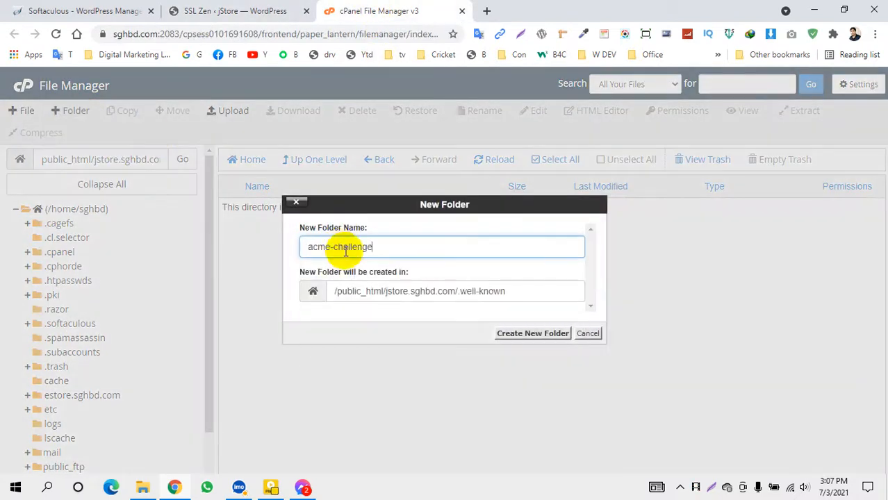
{"action": "left_click", "coordinate": [513, 291]}
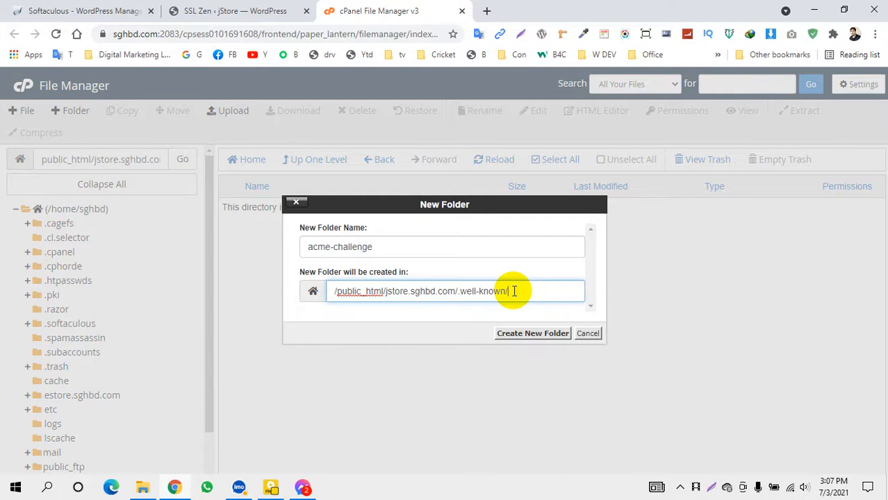
{"action": "left_click", "coordinate": [511, 333]}
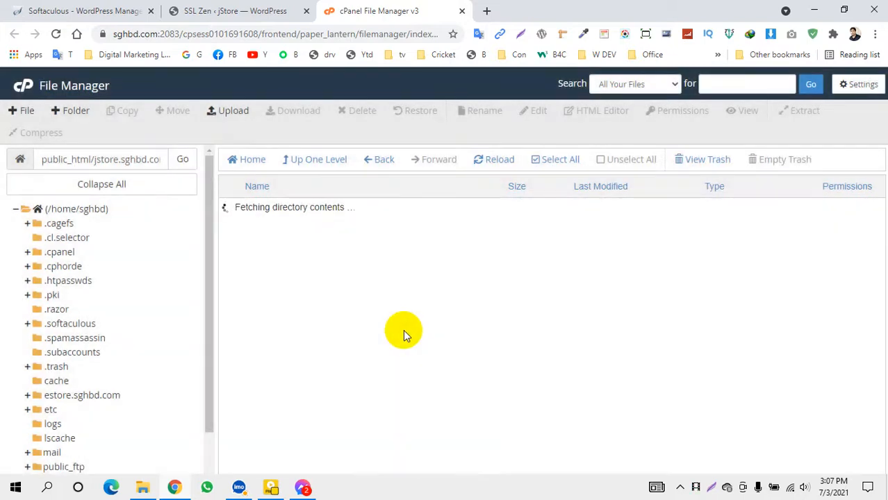
{"action": "left_click", "coordinate": [204, 10]}
Save both SSL Zen verification files into a new Downloads/jstore folder
{"action": "left_click", "coordinate": [459, 298]}
{"action": "scroll", "coordinate": [203, 261], "scroll_direction": "down", "scroll_amount": 2}
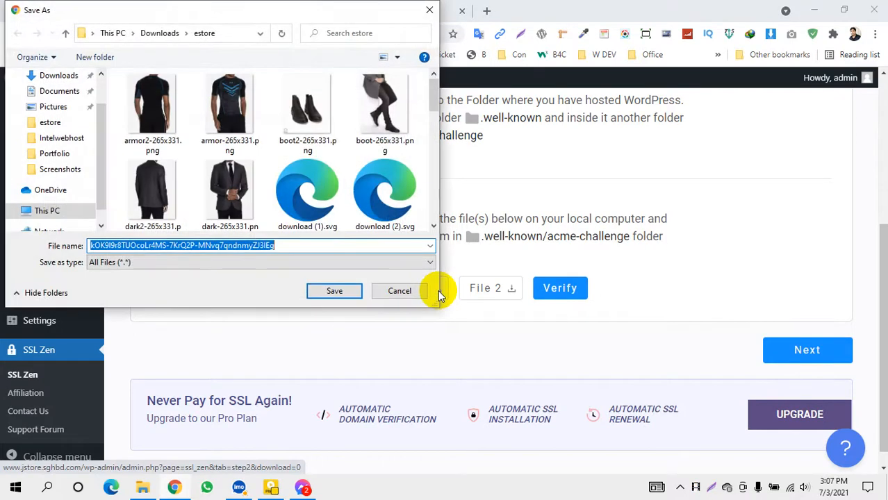
{"action": "left_click", "coordinate": [159, 33]}
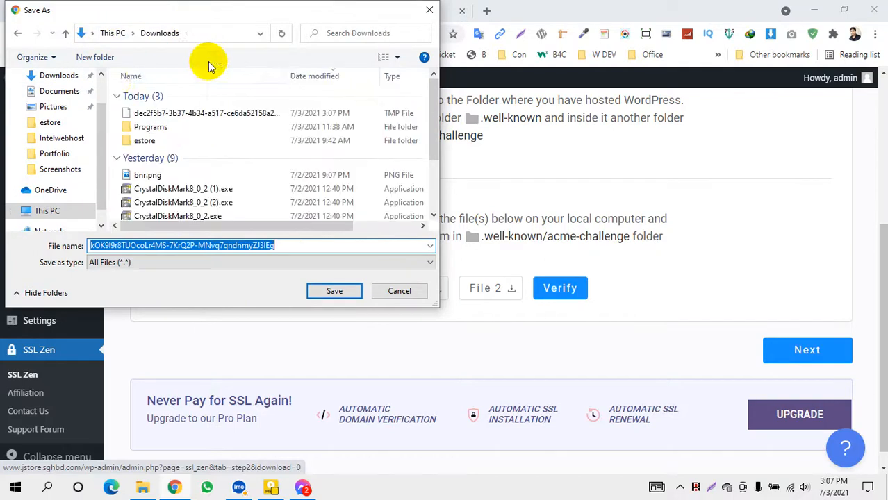
{"action": "left_click", "coordinate": [95, 57]}
{"action": "type", "text": "jstor"}
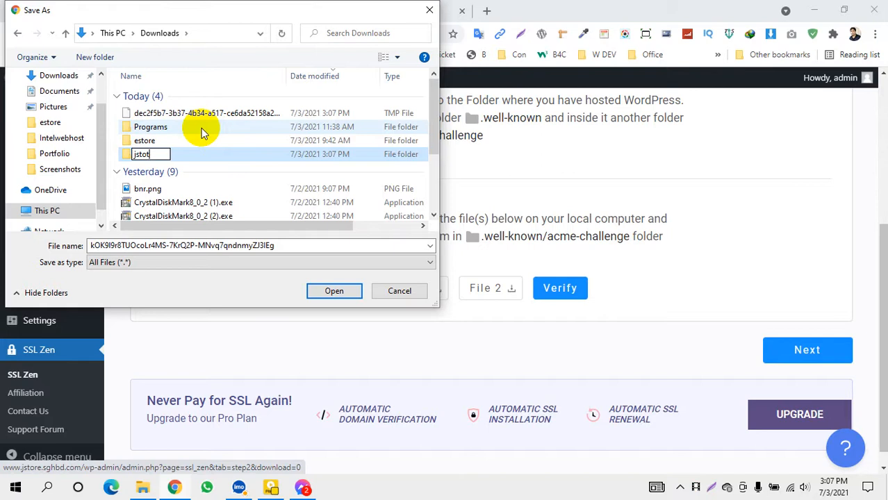
{"action": "key", "text": "BackSpace"}
{"action": "type", "text": "re"}
{"action": "key", "text": "Return"}
{"action": "key", "text": "Return"}
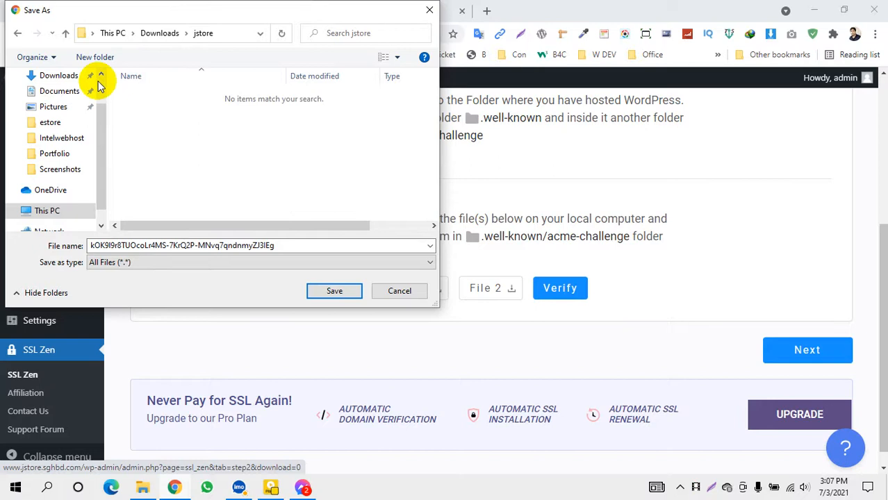
{"action": "left_click", "coordinate": [333, 292]}
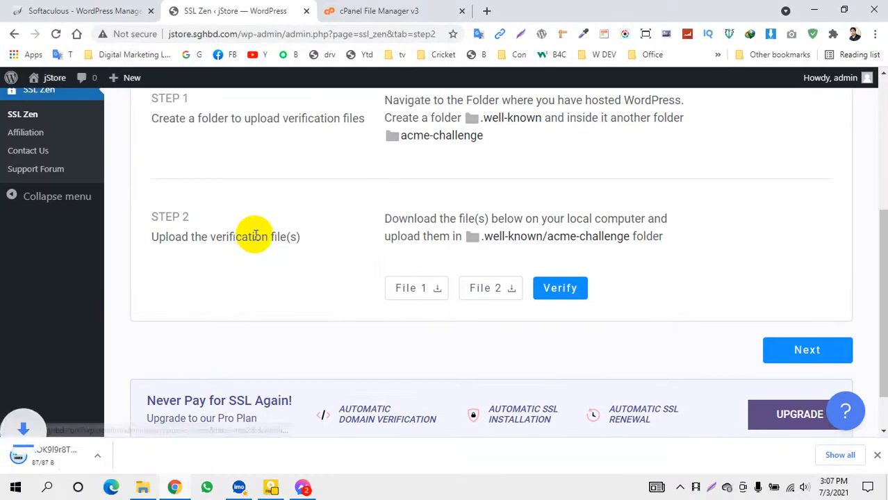
{"action": "left_click", "coordinate": [490, 292]}
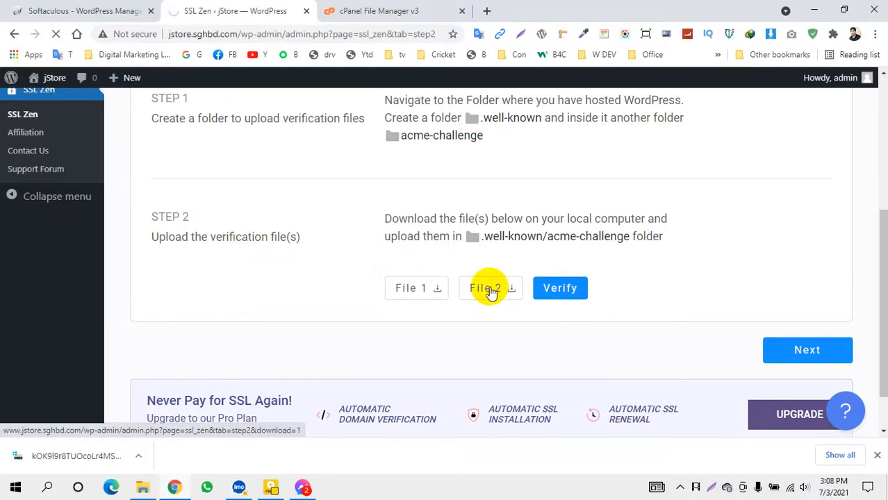
{"action": "left_click", "coordinate": [335, 293]}
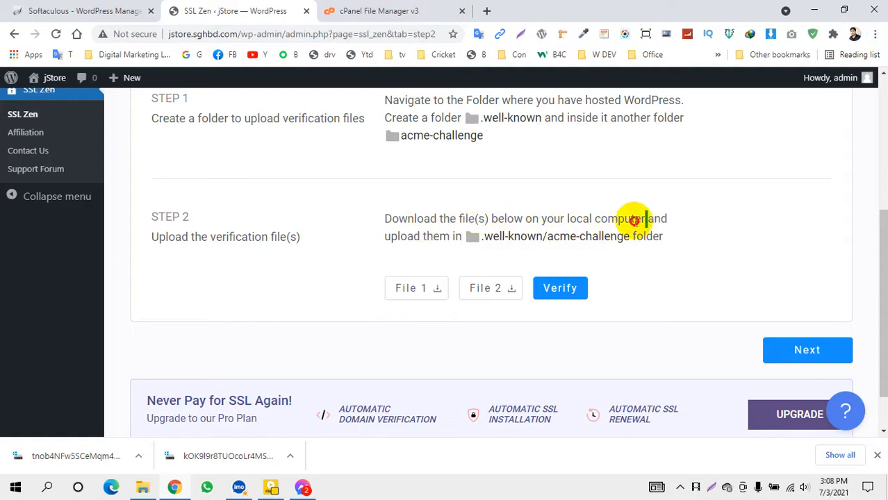
Review SSL Zen's Step 2 upload instructions, then go back to cPanel File Manager
{"action": "left_click_drag", "start_coordinate": [646, 219], "coordinate": [416, 219]}
{"action": "left_click", "coordinate": [406, 242]}
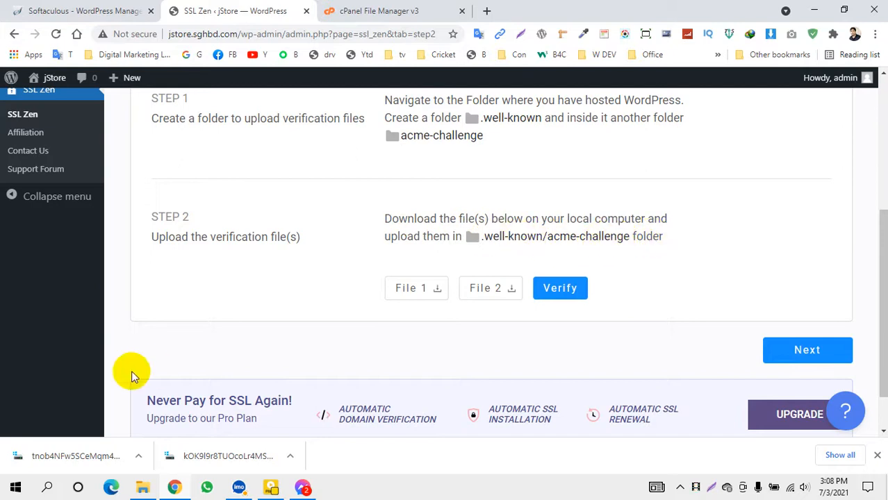
{"action": "left_click", "coordinate": [354, 11]}
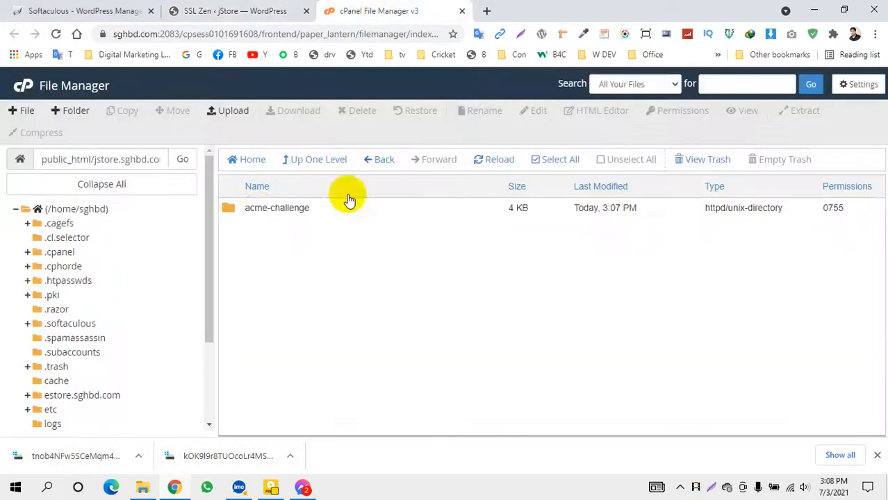
Open acme-challenge and upload the first verification file from Downloads/jstore
{"action": "double_click", "coordinate": [231, 214]}
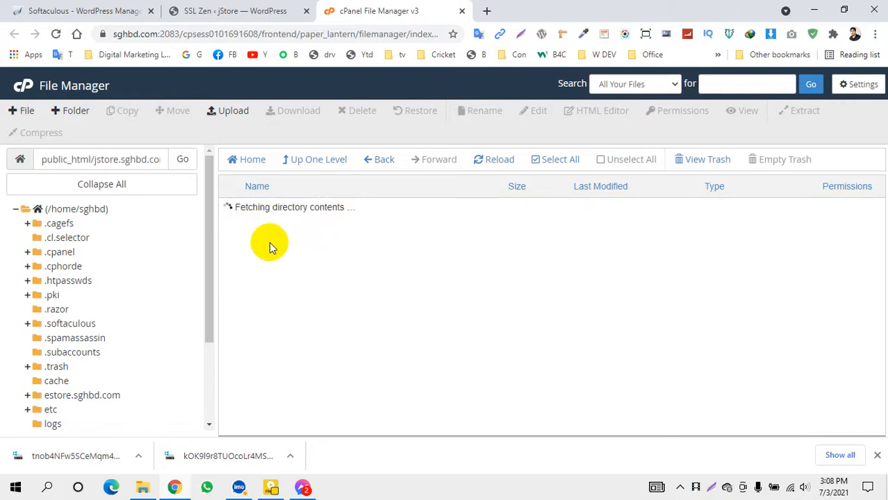
{"action": "left_click", "coordinate": [226, 110]}
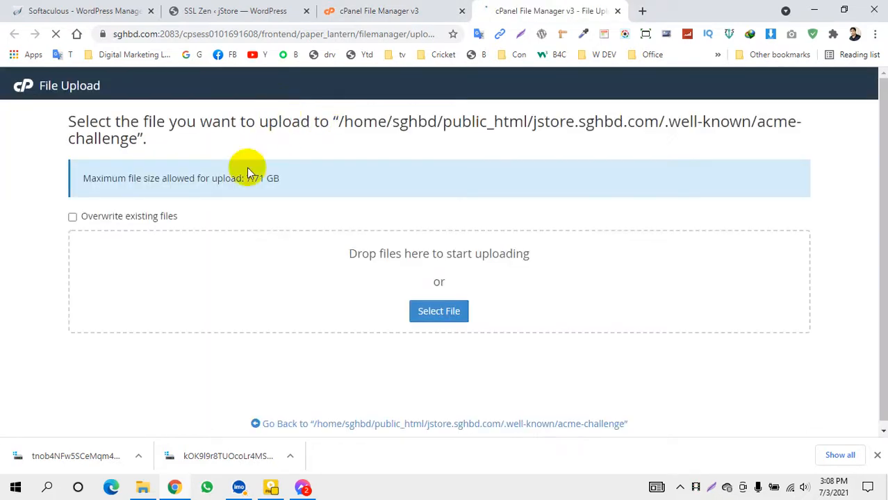
{"action": "left_click", "coordinate": [418, 307]}
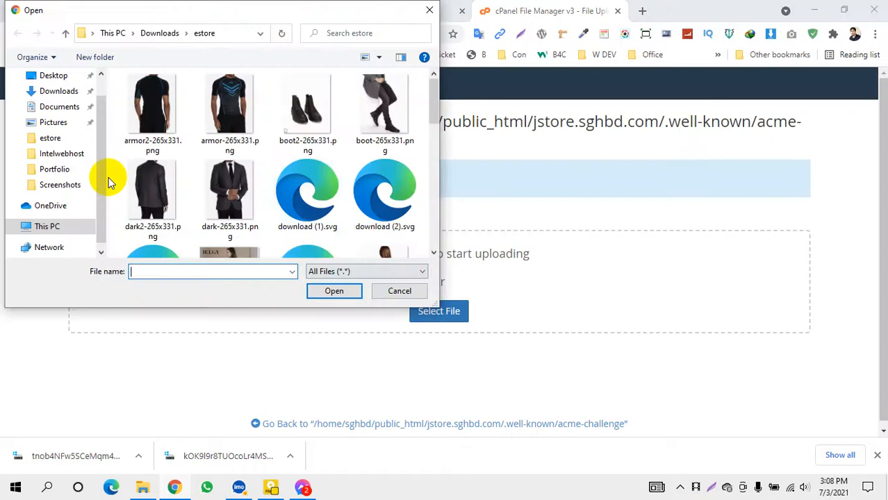
{"action": "left_click", "coordinate": [66, 93]}
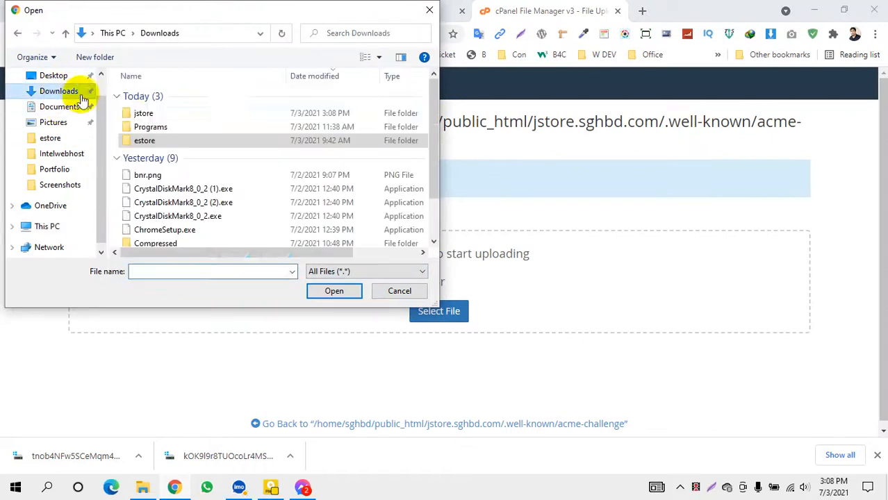
{"action": "double_click", "coordinate": [143, 113]}
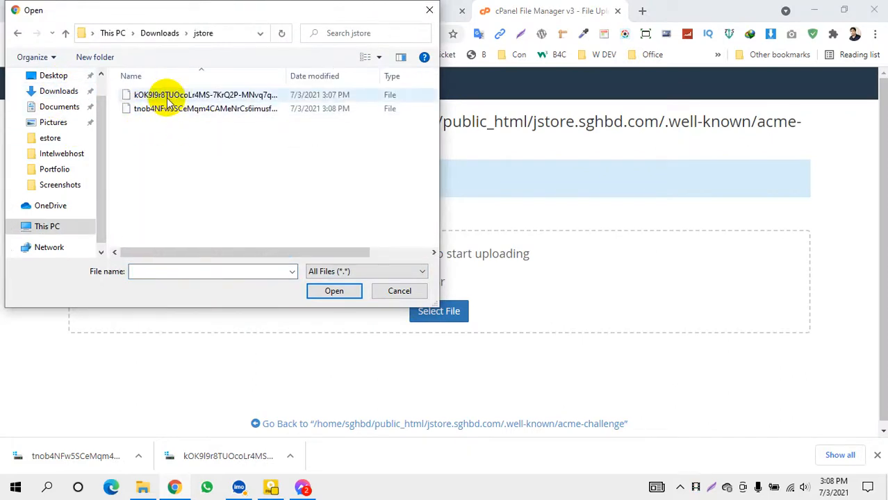
{"action": "left_click", "coordinate": [169, 95]}
{"action": "left_click", "coordinate": [230, 109]}
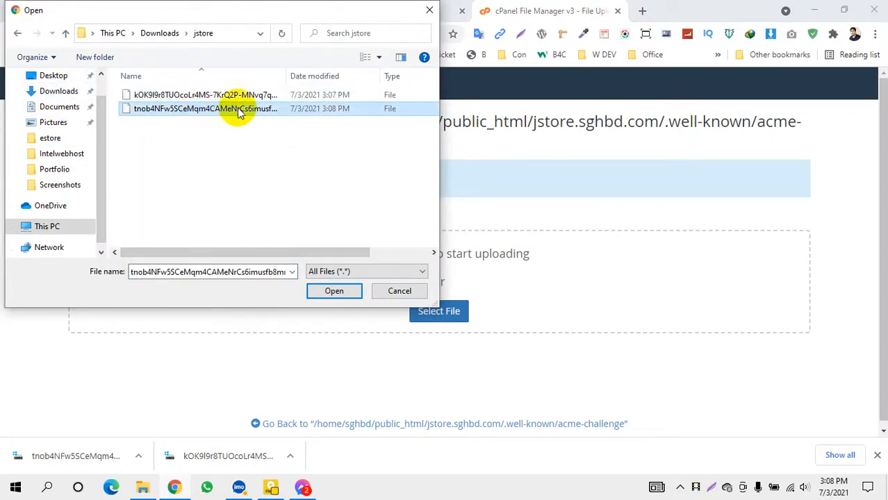
{"action": "left_click", "coordinate": [211, 94]}
{"action": "left_click", "coordinate": [332, 293]}
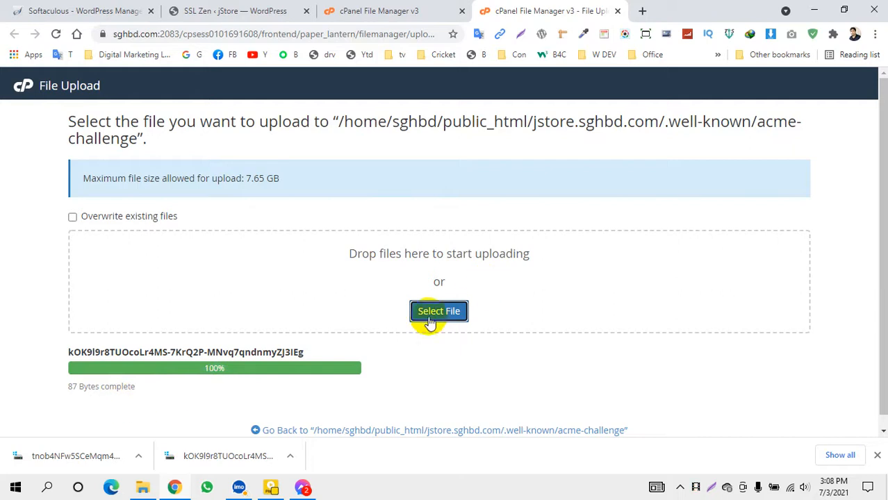
{"action": "scroll", "coordinate": [430, 321], "scroll_direction": "down", "scroll_amount": 1}
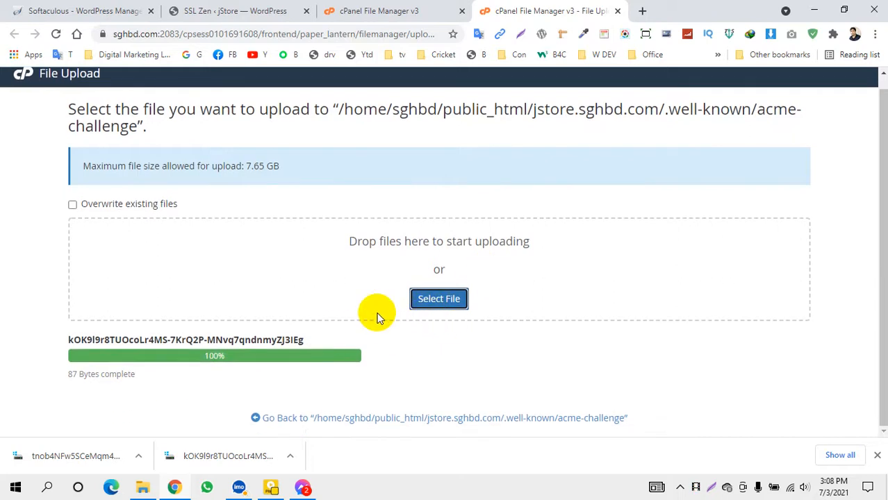
Upload the second verification file into acme-challenge
{"action": "left_click", "coordinate": [439, 300]}
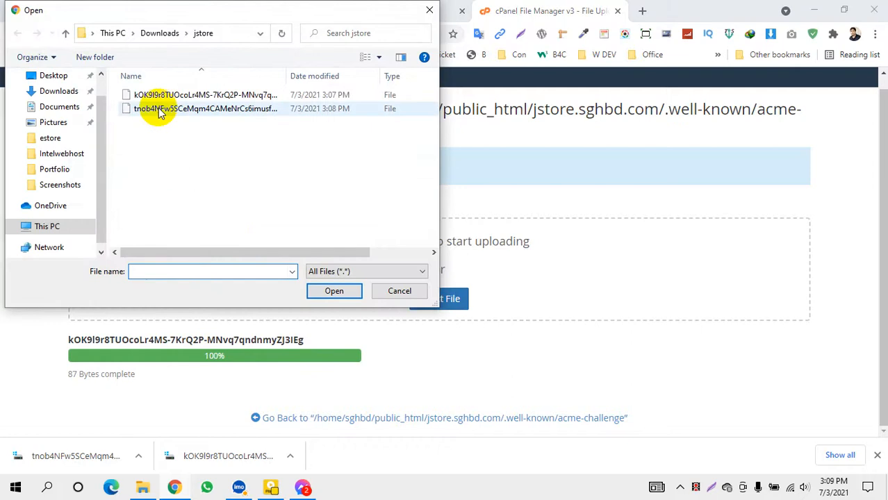
{"action": "left_click", "coordinate": [232, 115]}
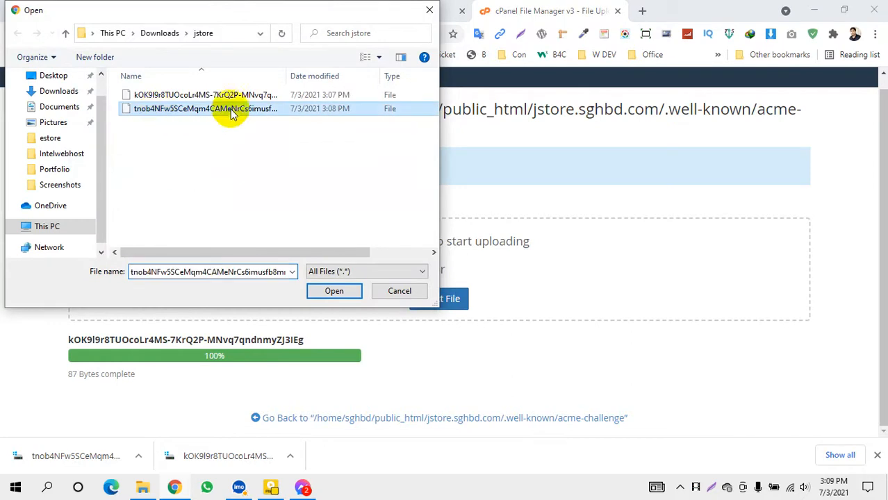
{"action": "left_click", "coordinate": [333, 291]}
{"action": "scroll", "coordinate": [353, 351], "scroll_direction": "down", "scroll_amount": 1}
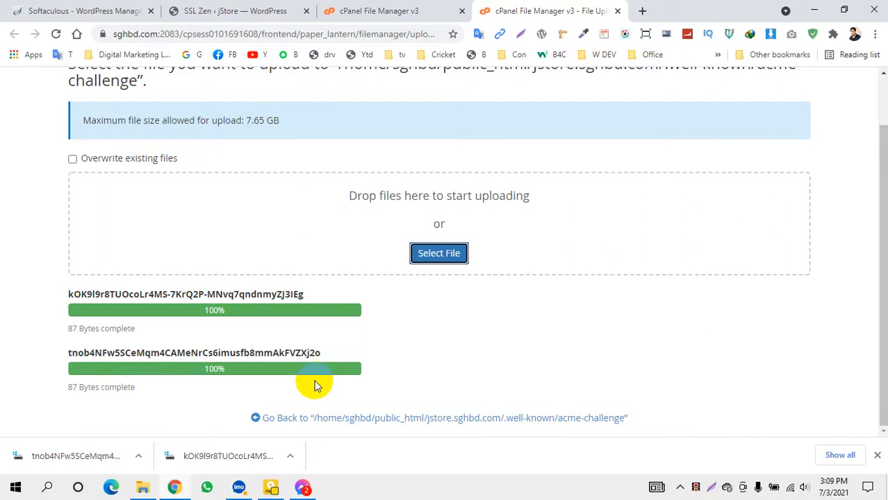
{"action": "scroll", "coordinate": [314, 386], "scroll_direction": "up", "scroll_amount": 2}
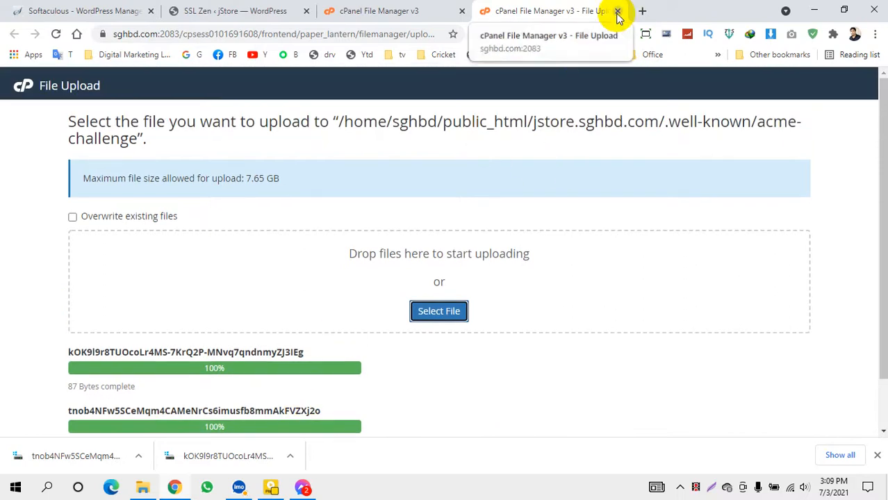
Refresh File Manager and browse to jstore.sghbd.com/.well-known/acme-challenge to check the 87-byte files
{"action": "left_click", "coordinate": [406, 12]}
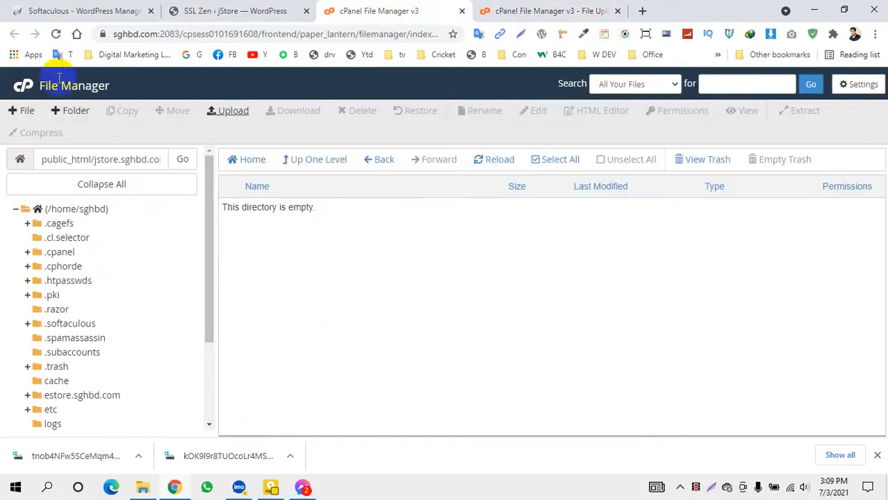
{"action": "left_click", "coordinate": [57, 34]}
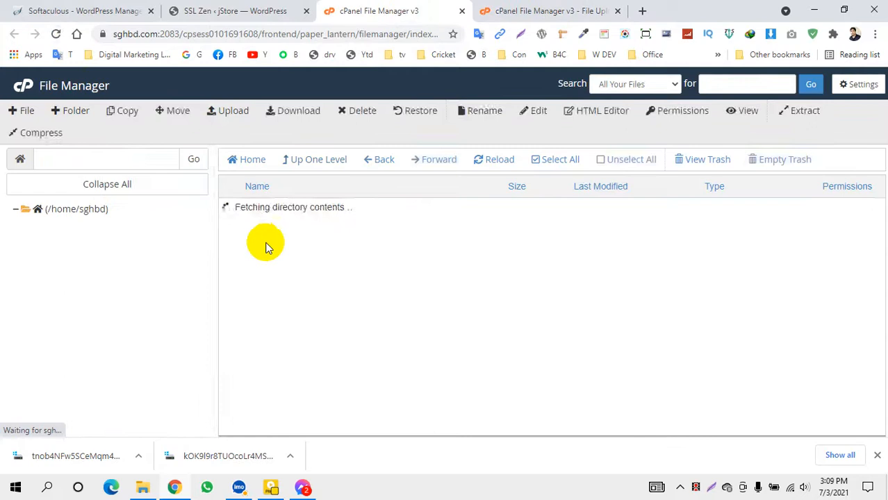
{"action": "scroll", "coordinate": [285, 291], "scroll_direction": "down", "scroll_amount": 4}
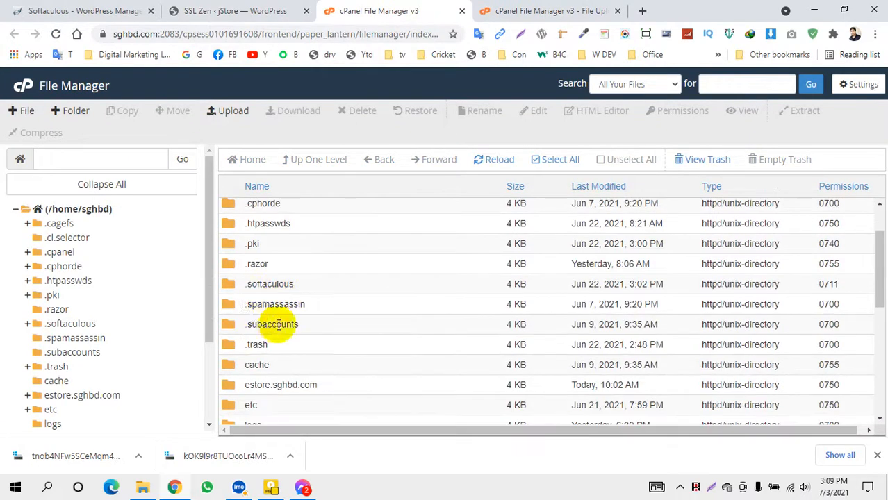
{"action": "double_click", "coordinate": [229, 313]}
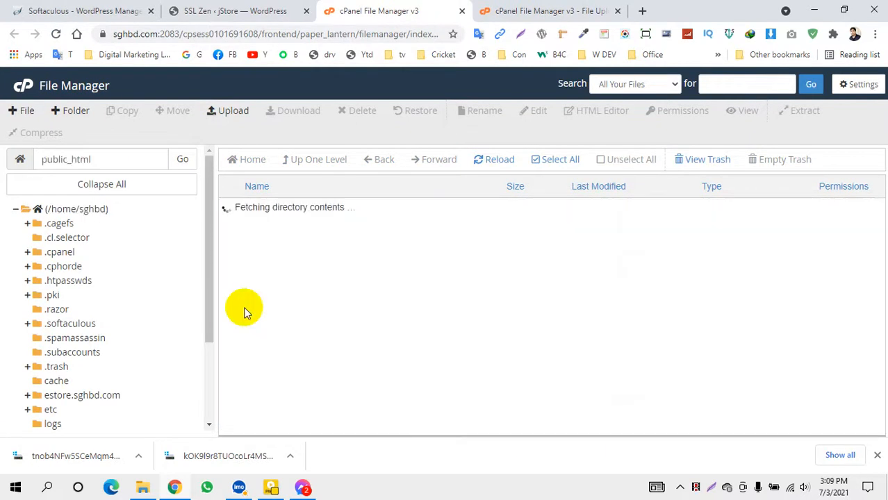
{"action": "left_click", "coordinate": [227, 270]}
{"action": "double_click", "coordinate": [226, 271]}
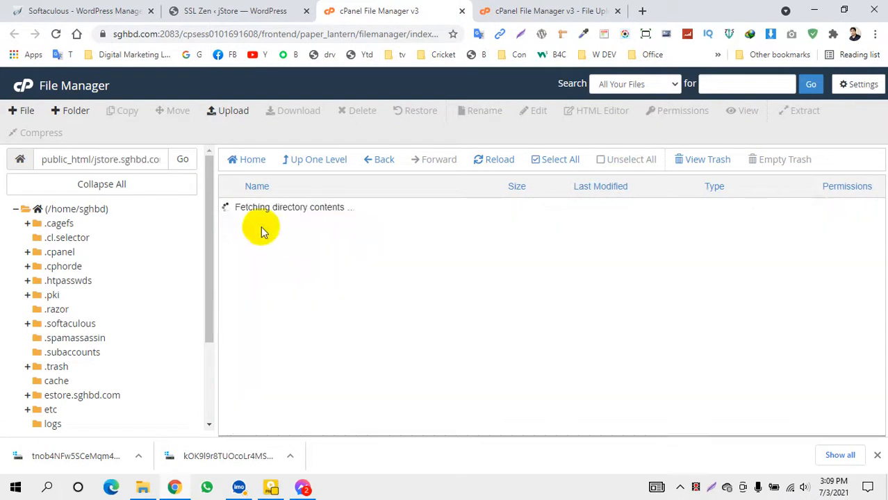
{"action": "double_click", "coordinate": [229, 209]}
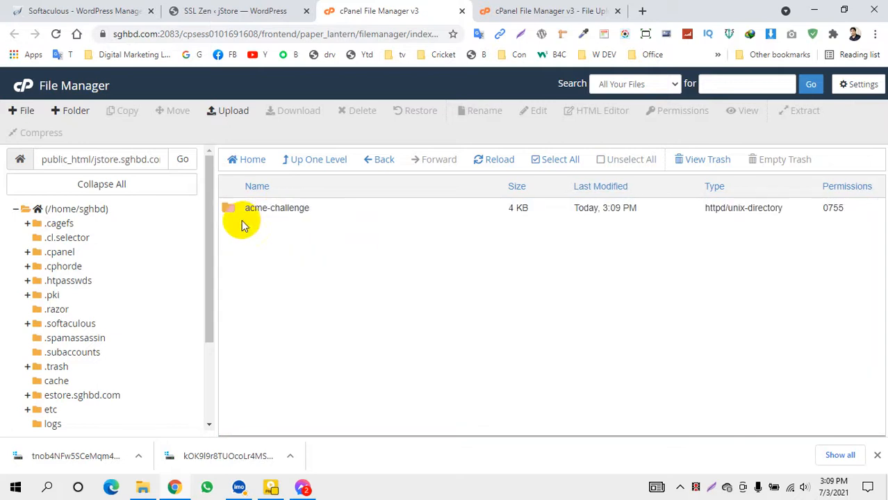
{"action": "double_click", "coordinate": [232, 212]}
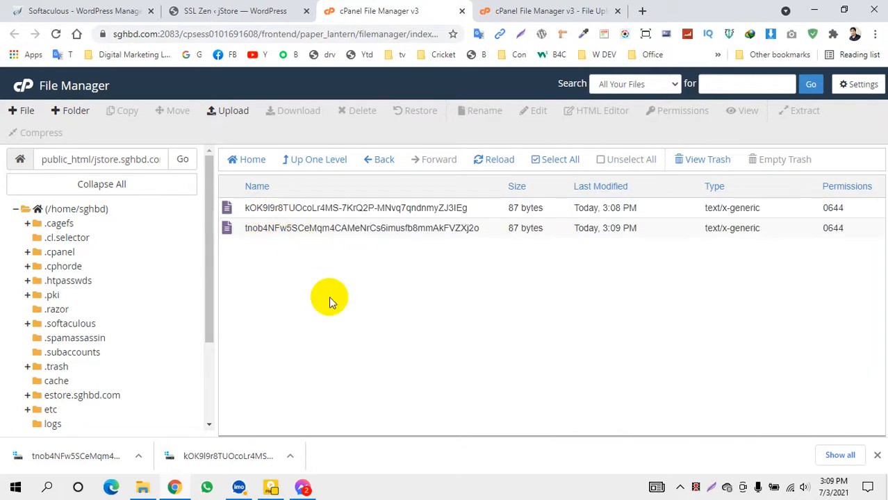
Close the File Upload page and return to the SSL Zen setup
{"action": "left_click", "coordinate": [580, 10]}
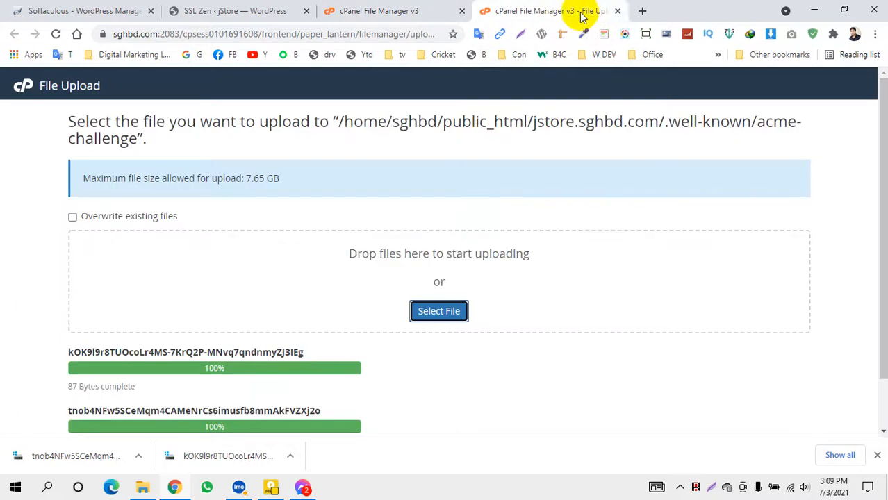
{"action": "left_click", "coordinate": [617, 10]}
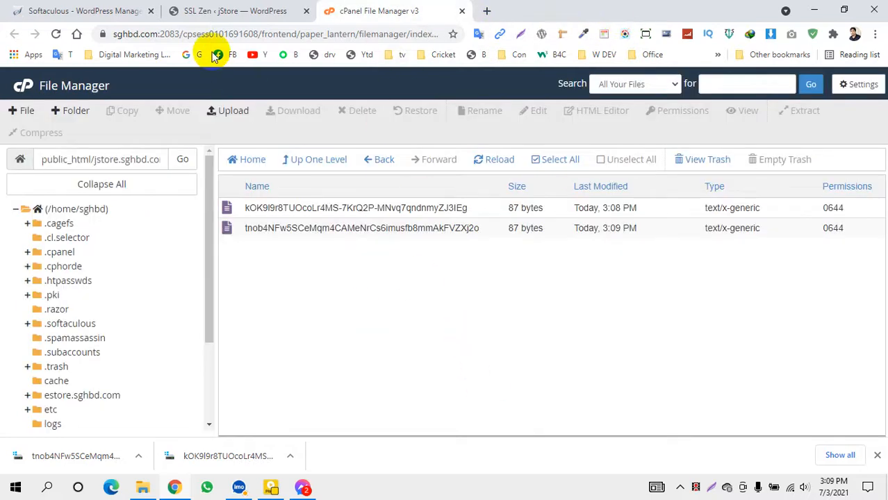
{"action": "left_click", "coordinate": [234, 13]}
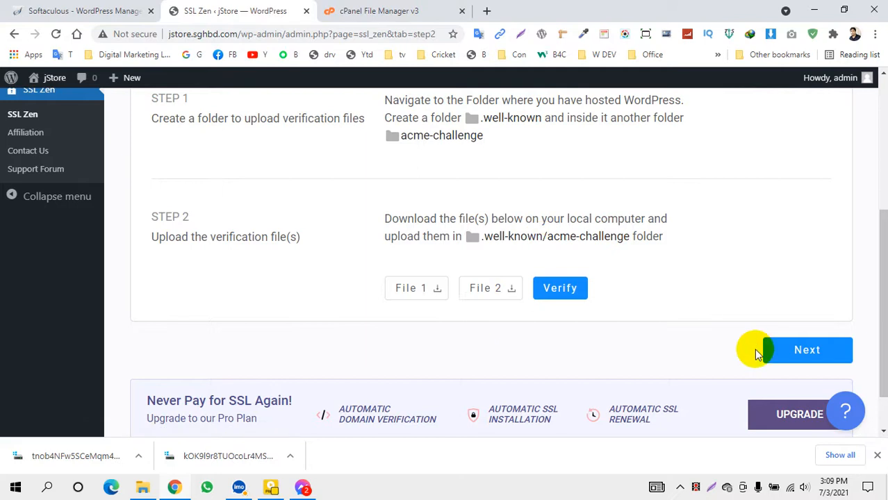
Verify the domain with the uploaded files and advance to SSL Zen's Install Certificate step
{"action": "left_click", "coordinate": [558, 291]}
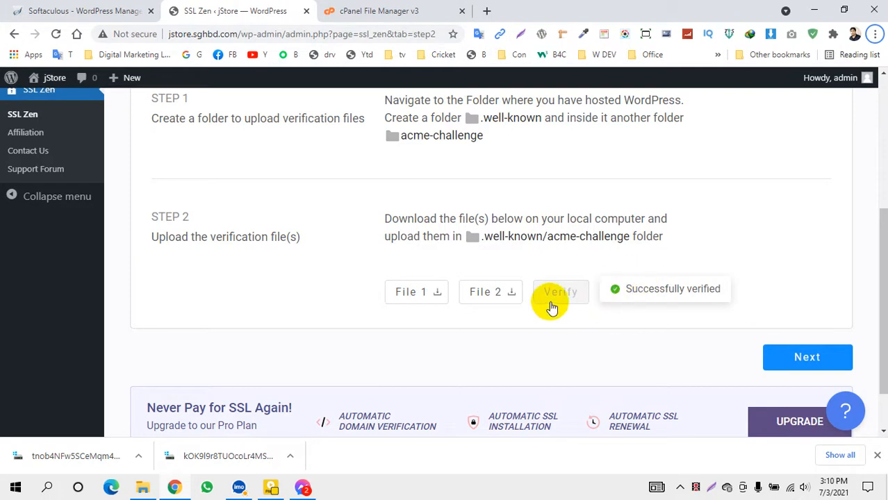
{"action": "left_click", "coordinate": [800, 361]}
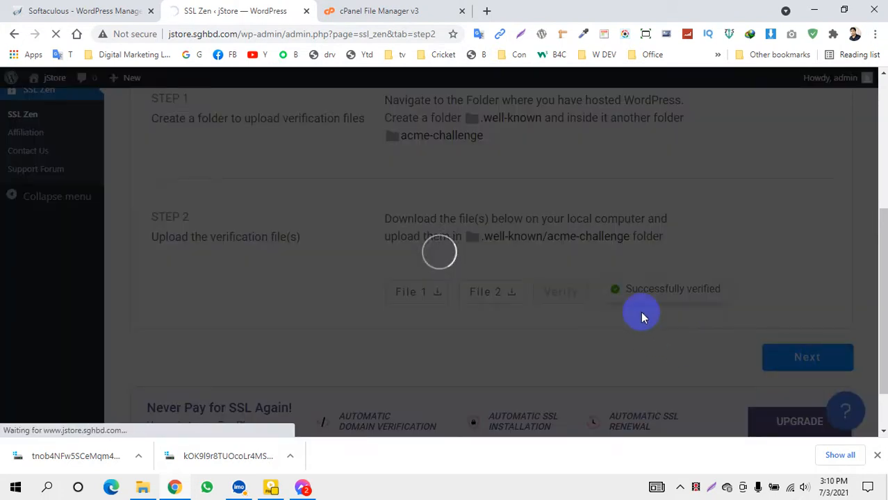
{"action": "scroll", "coordinate": [270, 223], "scroll_direction": "up", "scroll_amount": 3}
{"action": "scroll", "coordinate": [306, 226], "scroll_direction": "down", "scroll_amount": 3}
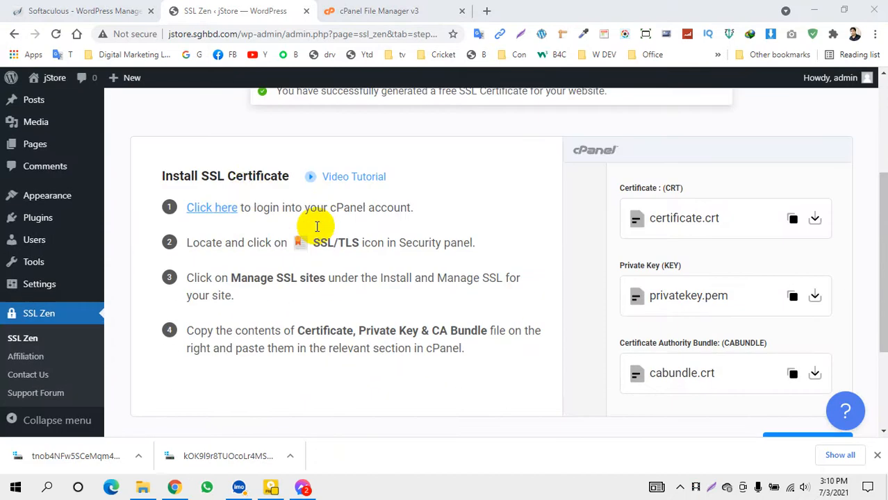
{"action": "scroll", "coordinate": [416, 223], "scroll_direction": "up", "scroll_amount": 3}
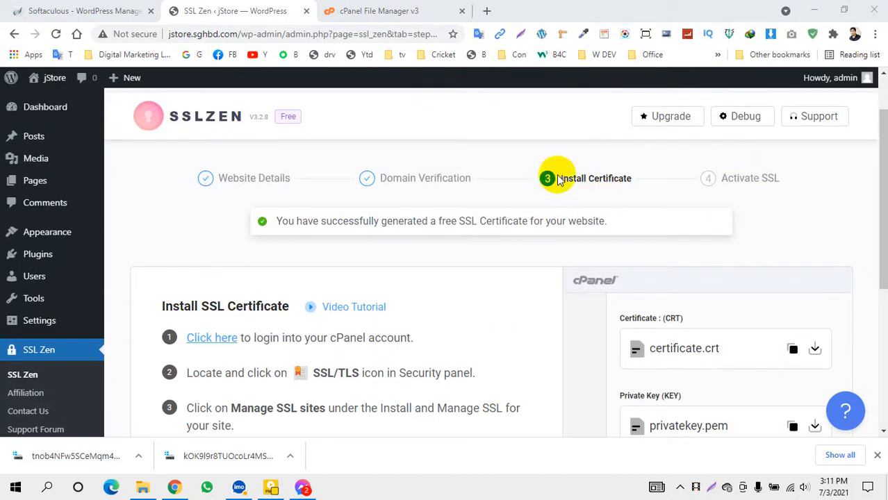
Download certificate.crt, privatekey.pem and cabundle.crt from SSL Zen into the jstore folder
{"action": "scroll", "coordinate": [160, 322], "scroll_direction": "down", "scroll_amount": 3}
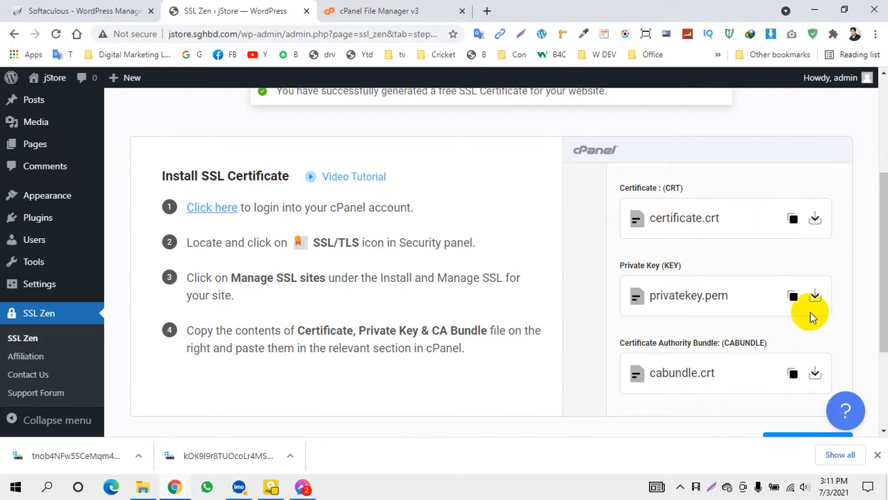
{"action": "left_click", "coordinate": [815, 219]}
{"action": "left_click", "coordinate": [327, 290]}
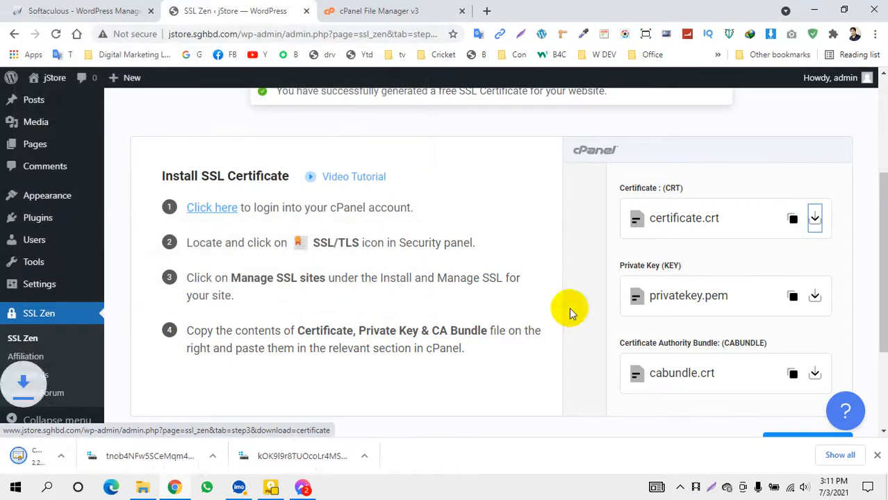
{"action": "left_click", "coordinate": [815, 297]}
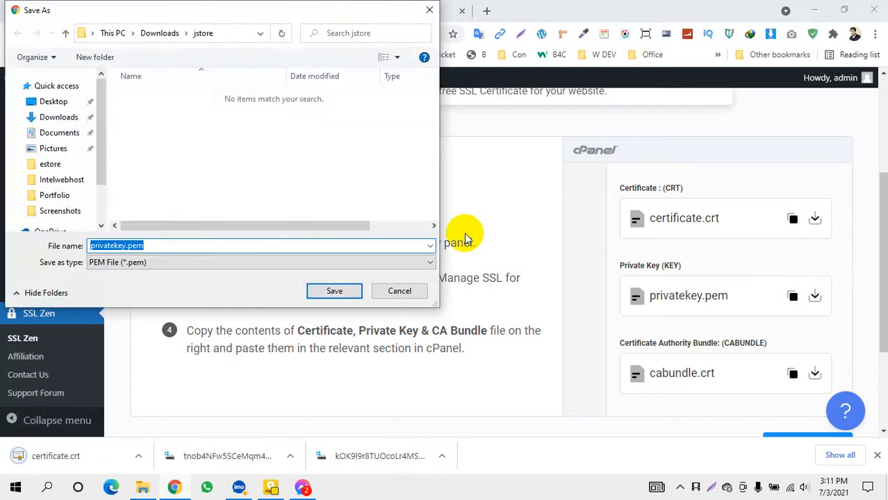
{"action": "left_click", "coordinate": [335, 292]}
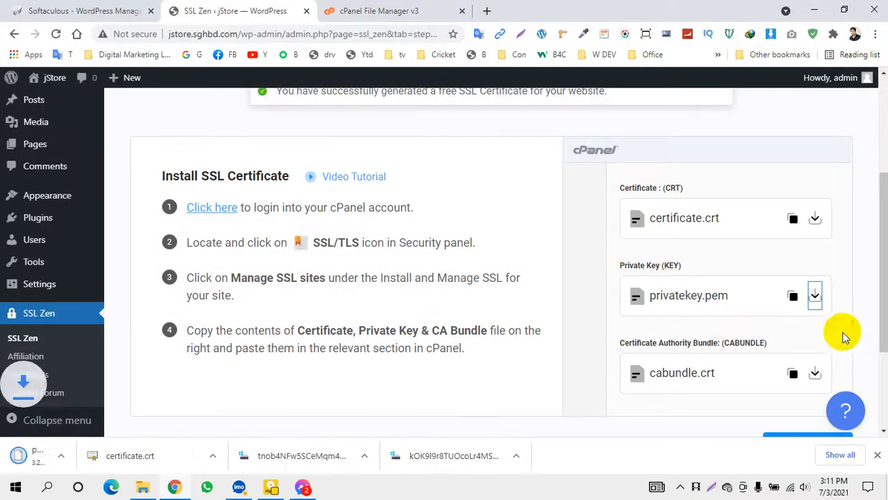
{"action": "left_click", "coordinate": [815, 372]}
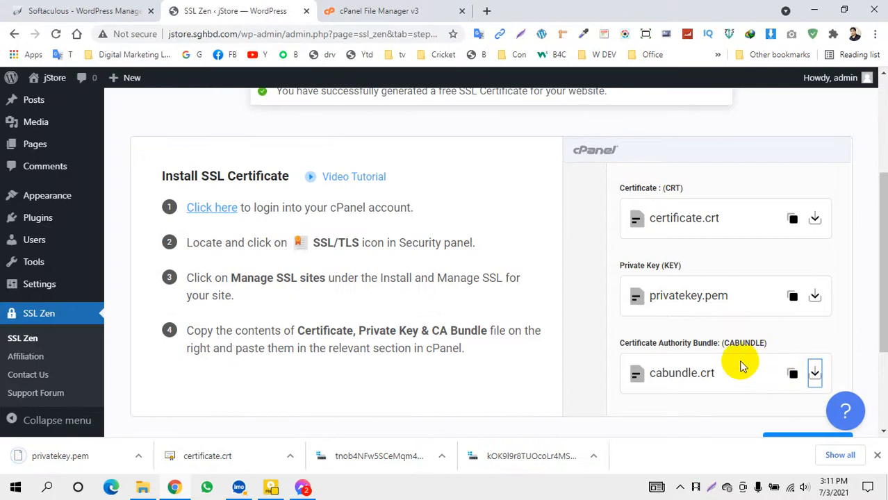
{"action": "left_click", "coordinate": [336, 292]}
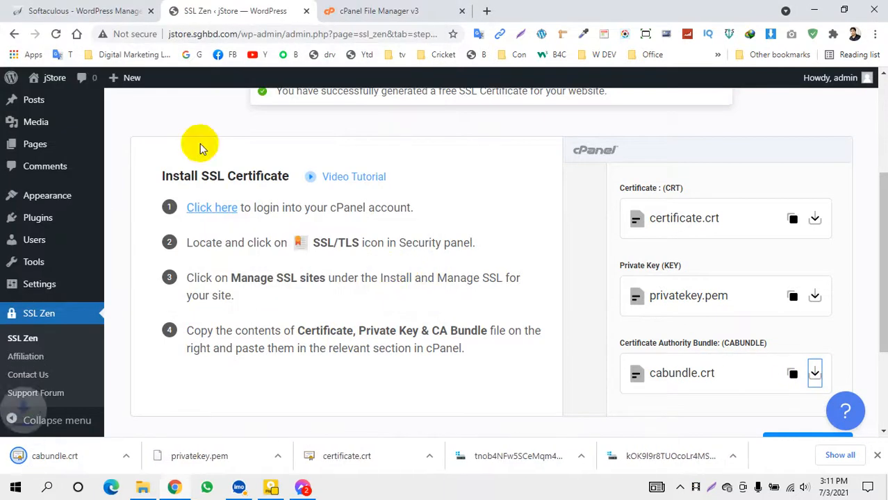
{"action": "left_click", "coordinate": [368, 10]}
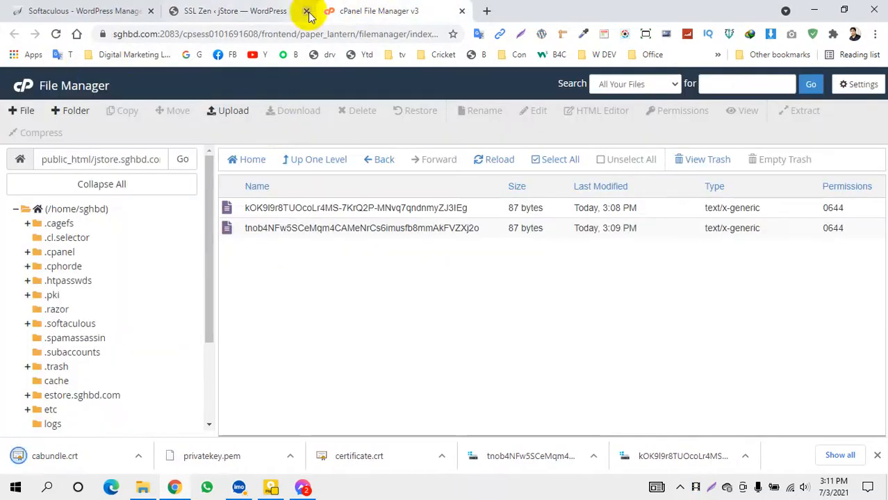
Close File Manager and the WordPress install dialog, then open cPanel's Security > SSL/TLS page
{"action": "left_click", "coordinate": [462, 11]}
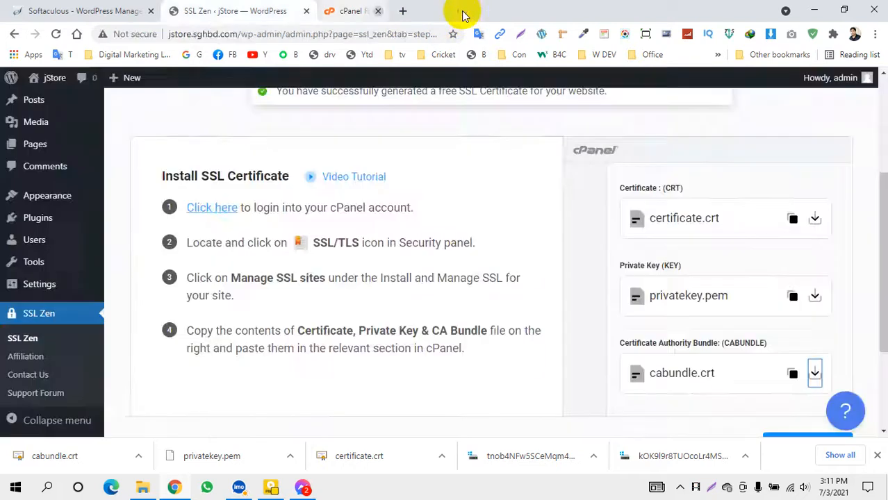
{"action": "left_click", "coordinate": [65, 12]}
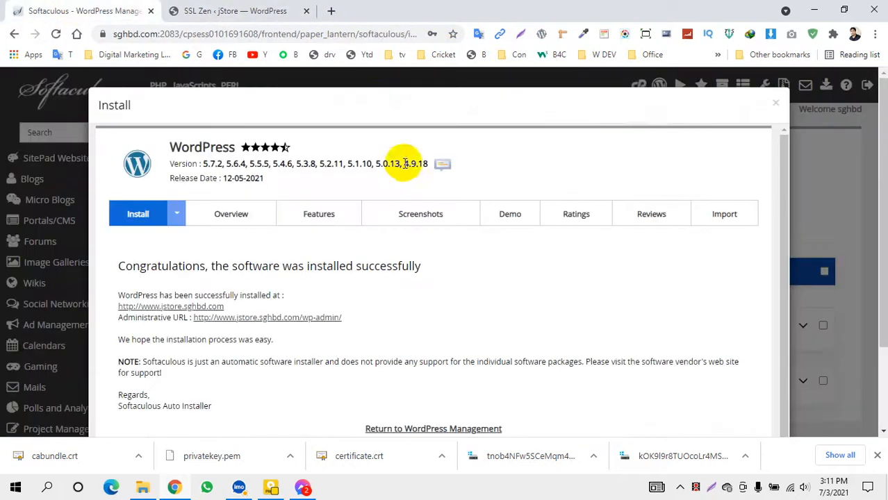
{"action": "left_click", "coordinate": [776, 104]}
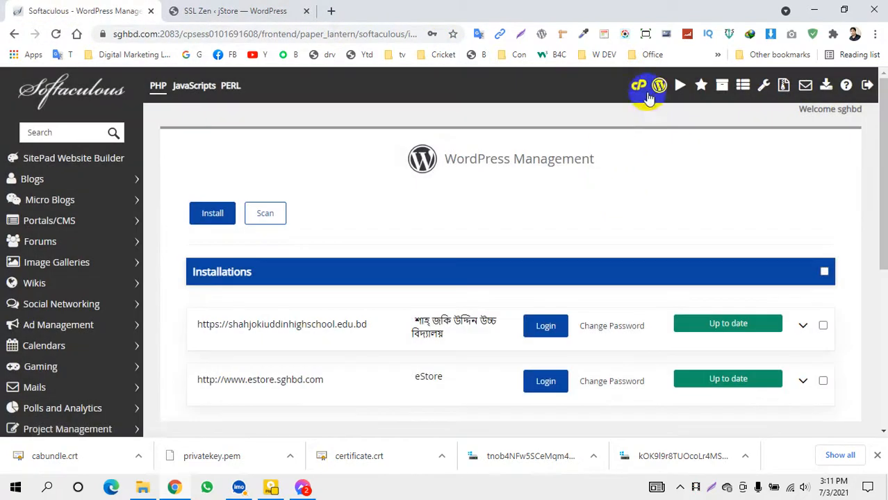
{"action": "left_click", "coordinate": [637, 89]}
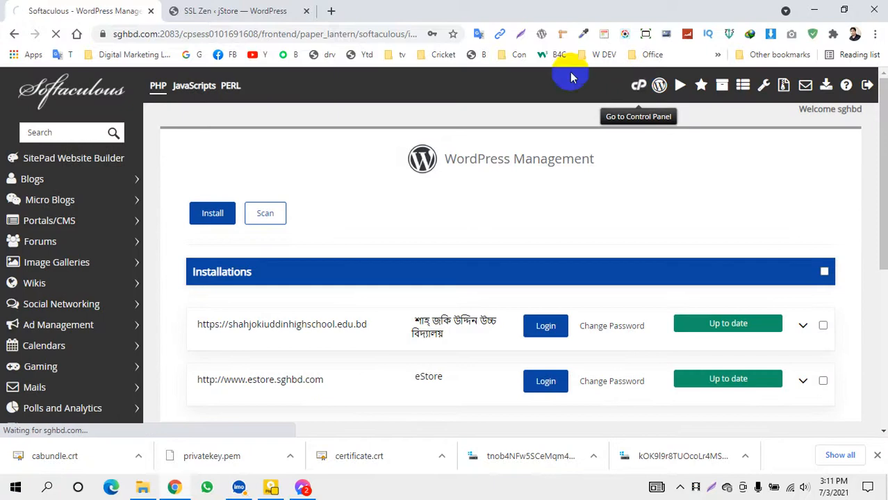
{"action": "scroll", "coordinate": [165, 222], "scroll_direction": "down", "scroll_amount": 15}
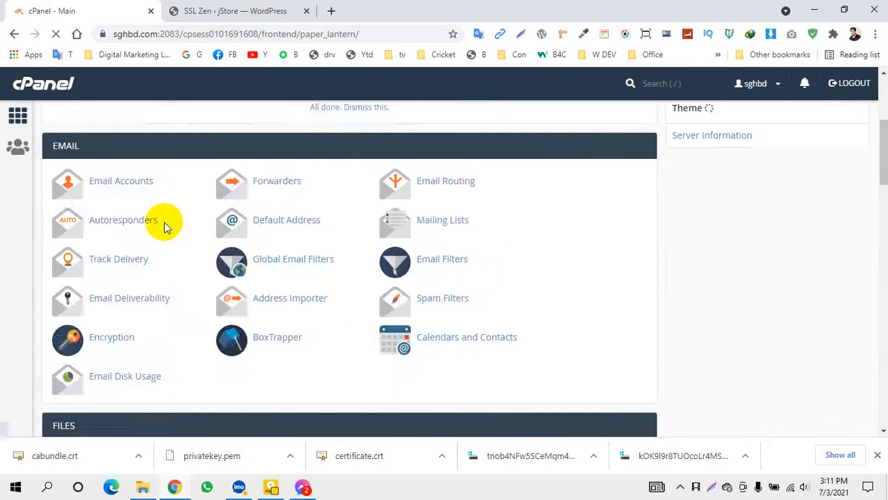
{"action": "scroll", "coordinate": [167, 224], "scroll_direction": "down", "scroll_amount": 2}
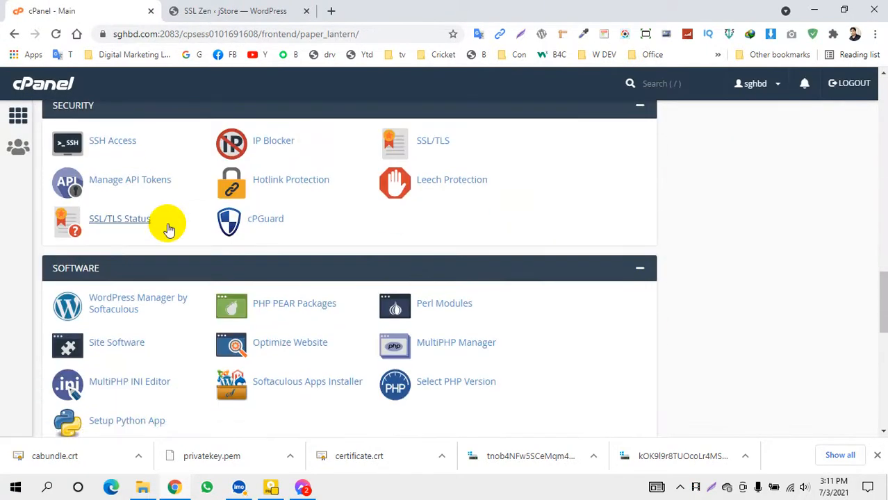
{"action": "left_click", "coordinate": [442, 147]}
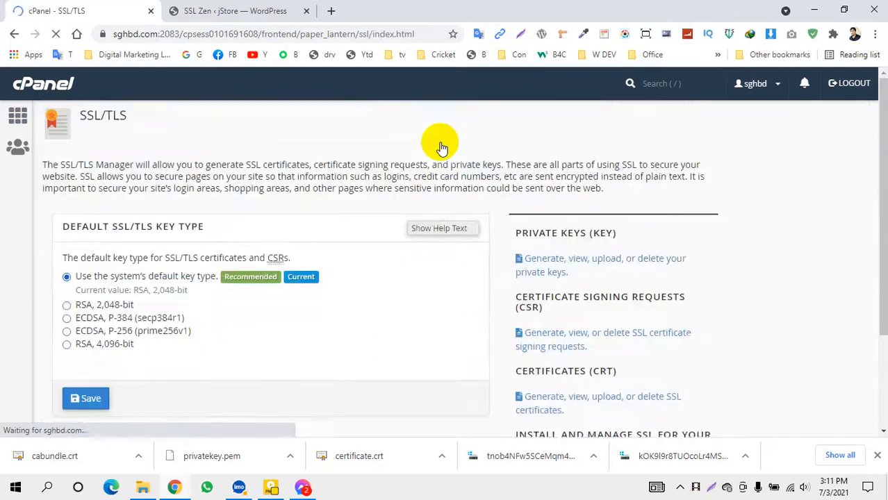
{"action": "scroll", "coordinate": [417, 306], "scroll_direction": "down", "scroll_amount": 2}
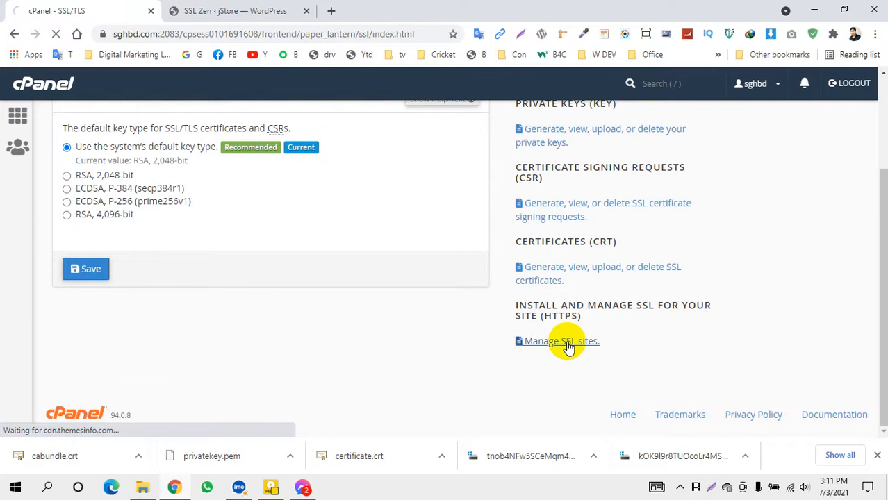
Open Manage SSL sites and scroll down to the Install an SSL Website form
{"action": "left_click", "coordinate": [561, 341]}
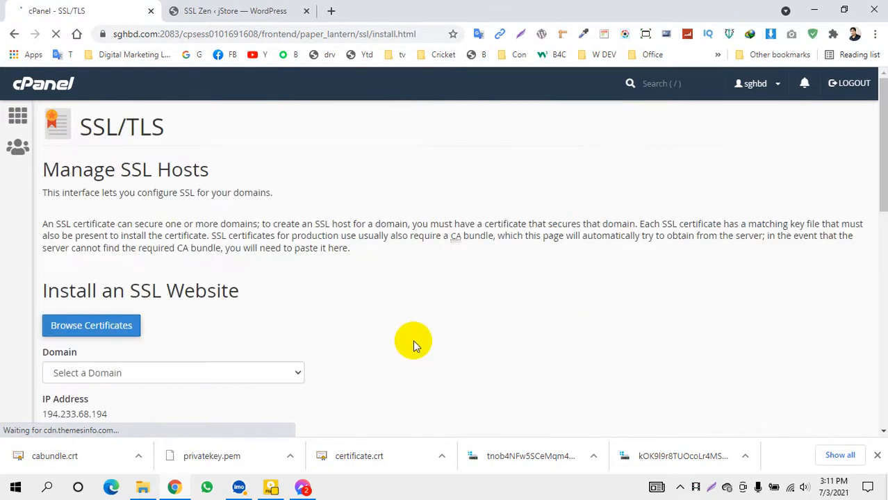
{"action": "scroll", "coordinate": [412, 340], "scroll_direction": "down", "scroll_amount": 3}
{"action": "scroll", "coordinate": [173, 301], "scroll_direction": "down", "scroll_amount": 3}
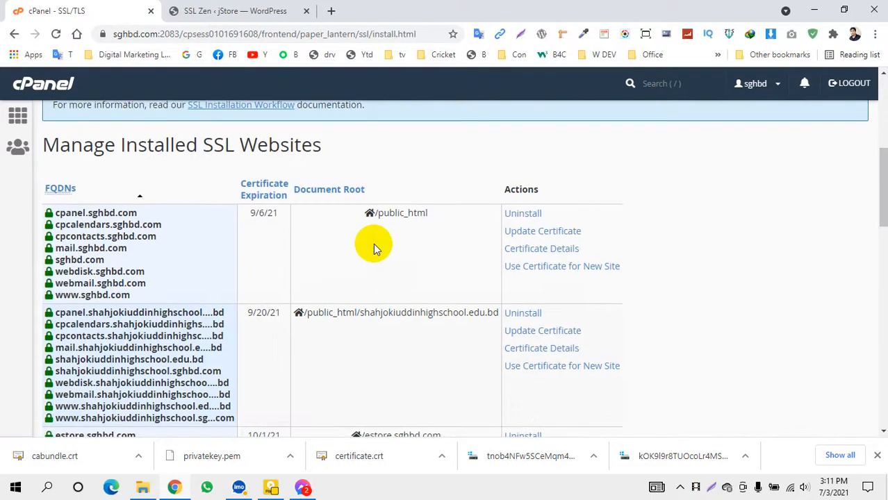
{"action": "scroll", "coordinate": [166, 287], "scroll_direction": "down", "scroll_amount": 3}
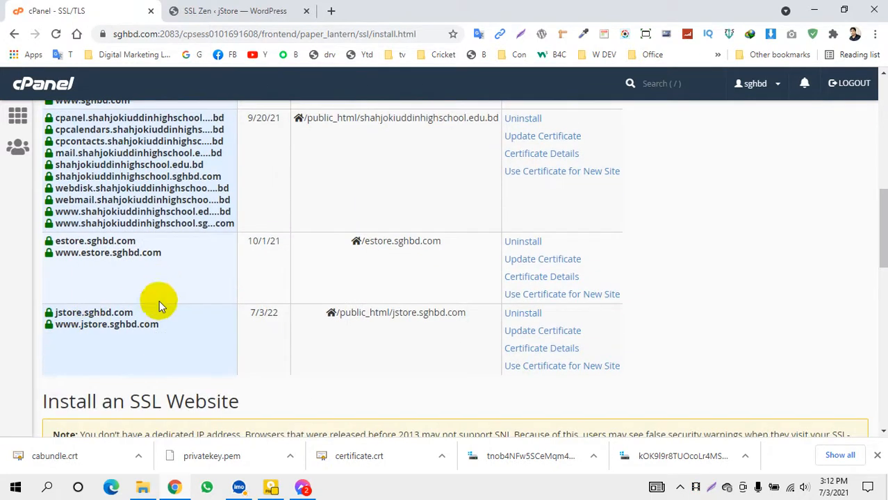
{"action": "scroll", "coordinate": [109, 347], "scroll_direction": "down", "scroll_amount": 3}
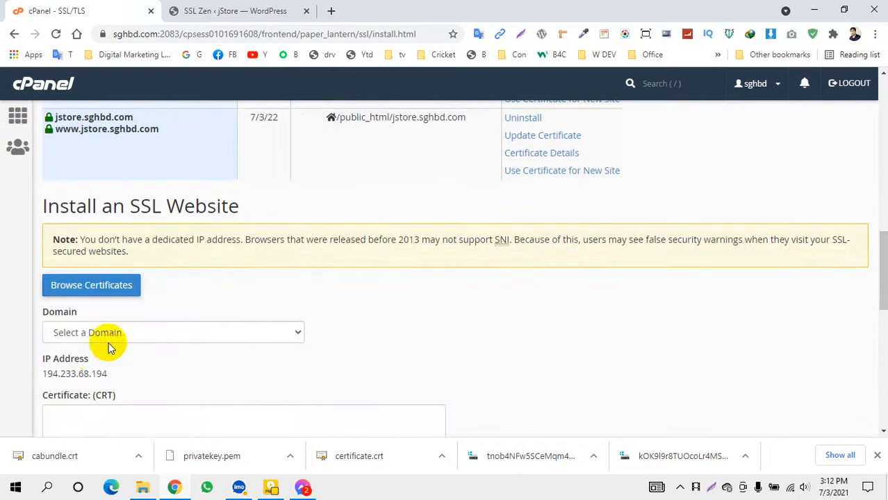
{"action": "scroll", "coordinate": [223, 312], "scroll_direction": "down", "scroll_amount": 1}
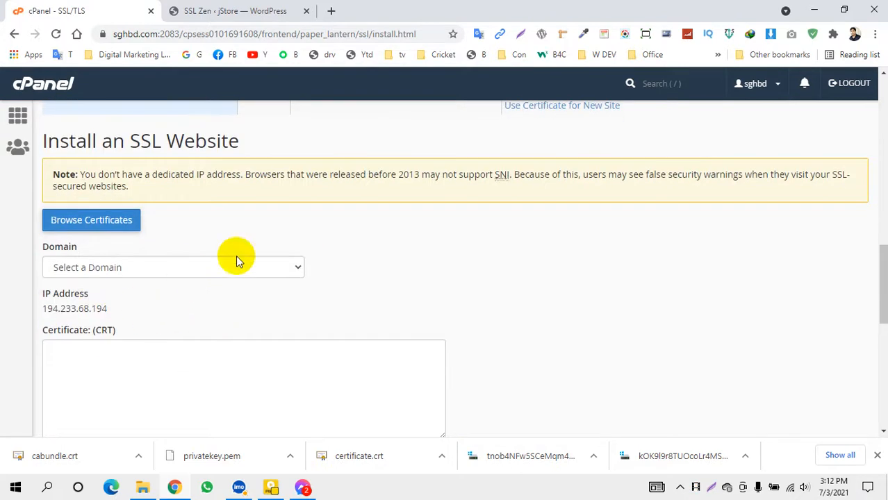
Choose jstore.sghbd.com in the form's Domain dropdown
{"action": "left_click", "coordinate": [172, 276]}
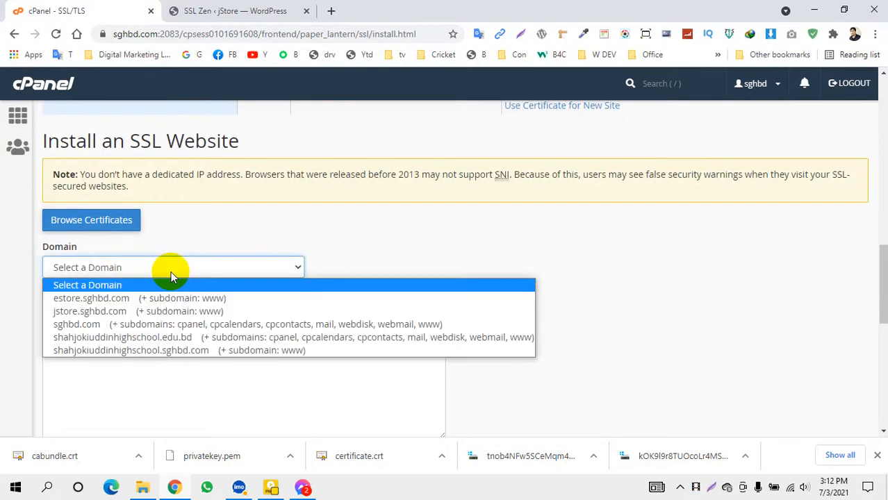
{"action": "left_click", "coordinate": [113, 314]}
{"action": "scroll", "coordinate": [178, 292], "scroll_direction": "down", "scroll_amount": 1}
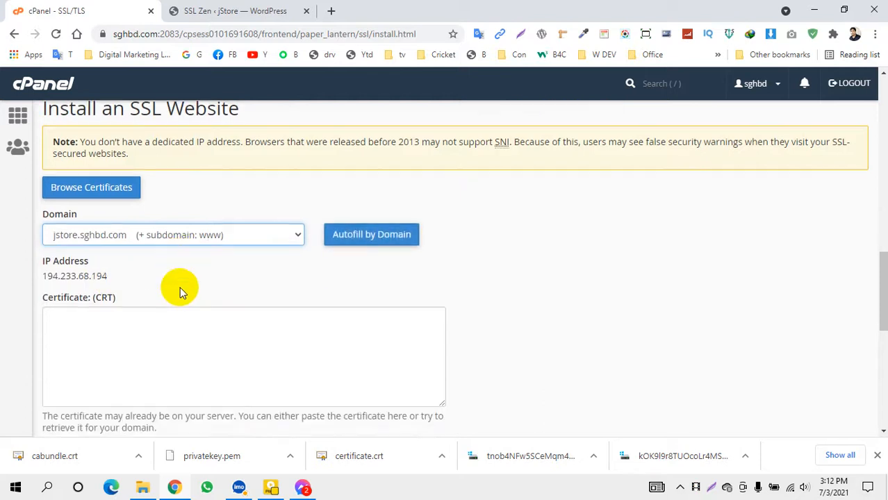
{"action": "left_click", "coordinate": [243, 209]}
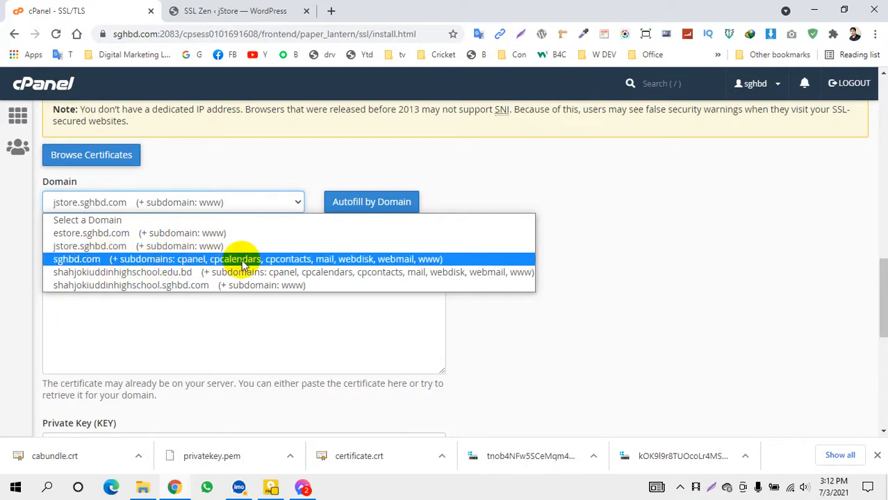
{"action": "left_click", "coordinate": [93, 247]}
{"action": "scroll", "coordinate": [226, 255], "scroll_direction": "down", "scroll_amount": 2}
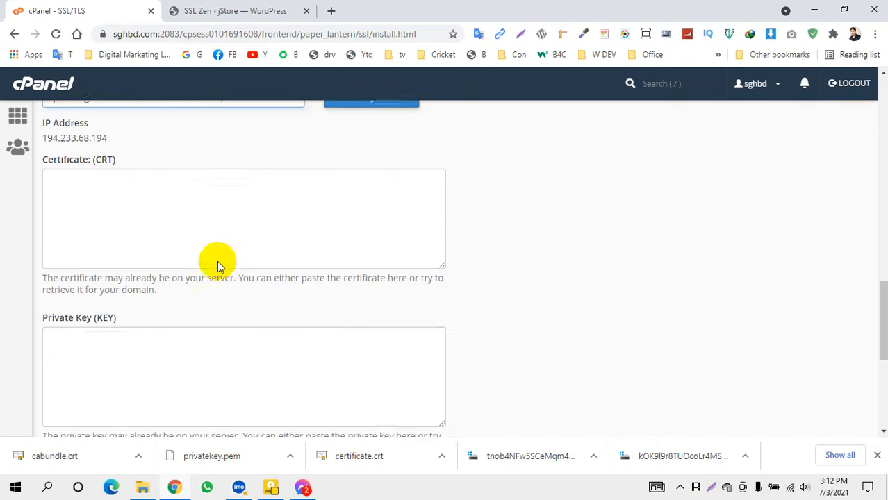
{"action": "scroll", "coordinate": [98, 335], "scroll_direction": "down", "scroll_amount": 4}
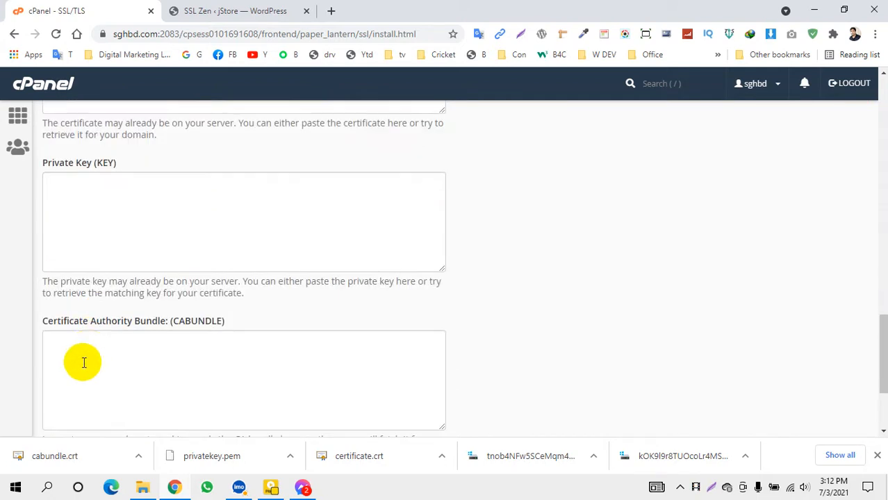
{"action": "scroll", "coordinate": [95, 262], "scroll_direction": "up", "scroll_amount": 3}
{"action": "scroll", "coordinate": [95, 257], "scroll_direction": "up", "scroll_amount": 3}
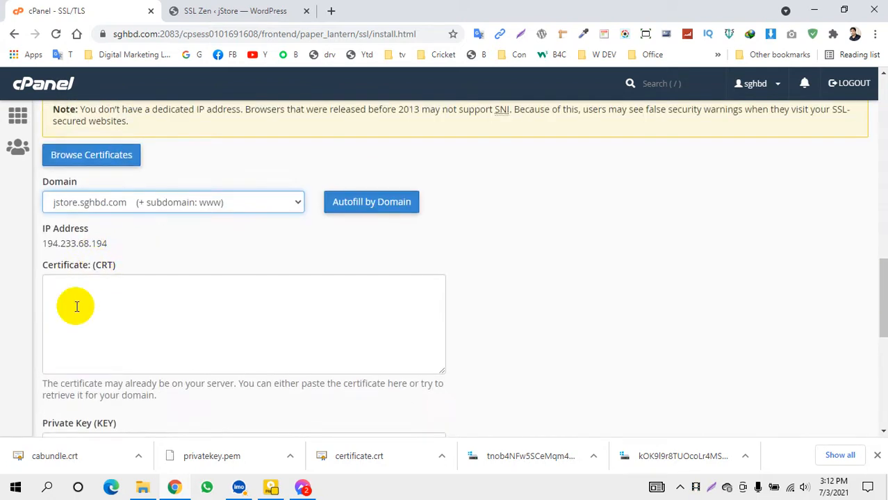
{"action": "scroll", "coordinate": [75, 305], "scroll_direction": "down", "scroll_amount": 4}
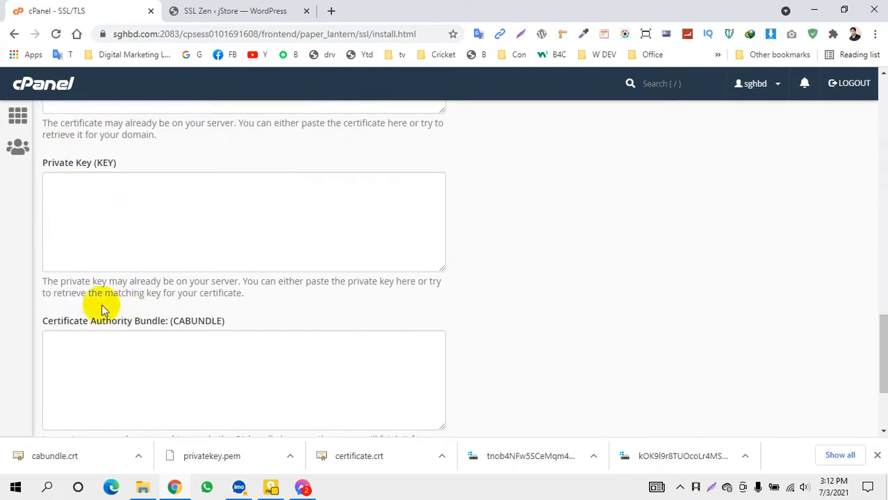
{"action": "scroll", "coordinate": [139, 330], "scroll_direction": "up", "scroll_amount": 1}
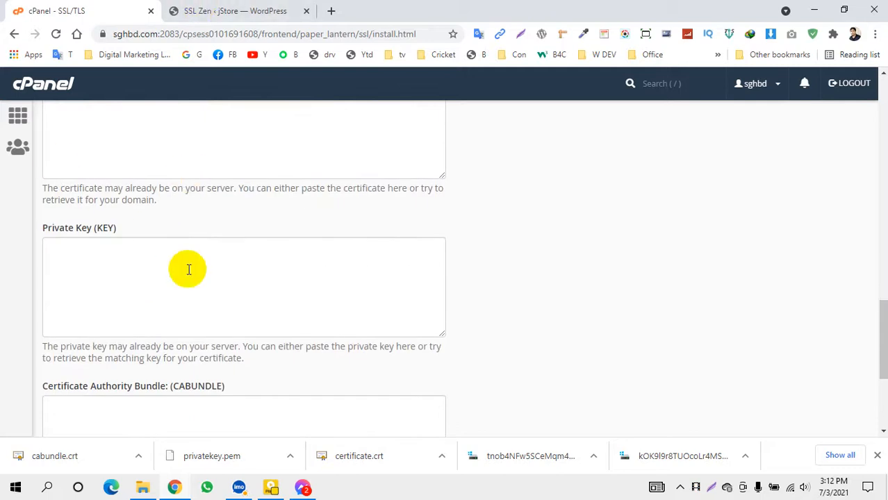
{"action": "scroll", "coordinate": [104, 246], "scroll_direction": "up", "scroll_amount": 2}
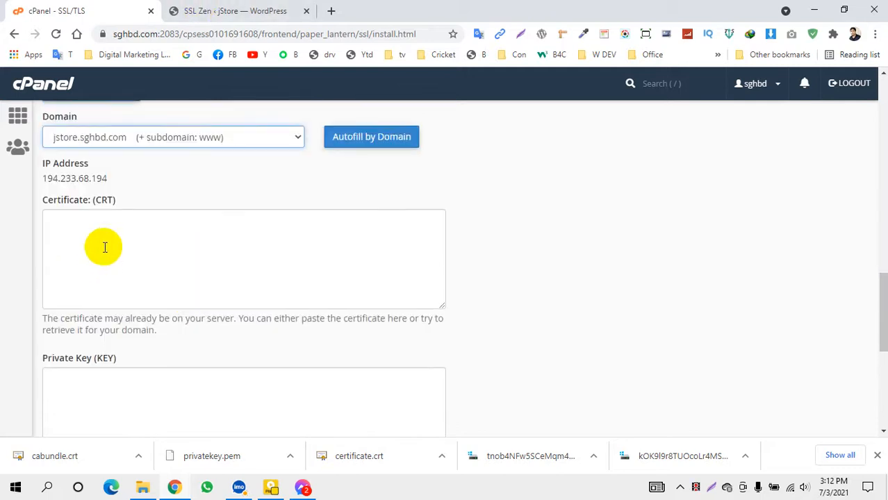
Browse to Downloads > jstore and try opening certificate.crt, closing the Certificate info window
{"action": "left_click", "coordinate": [142, 488]}
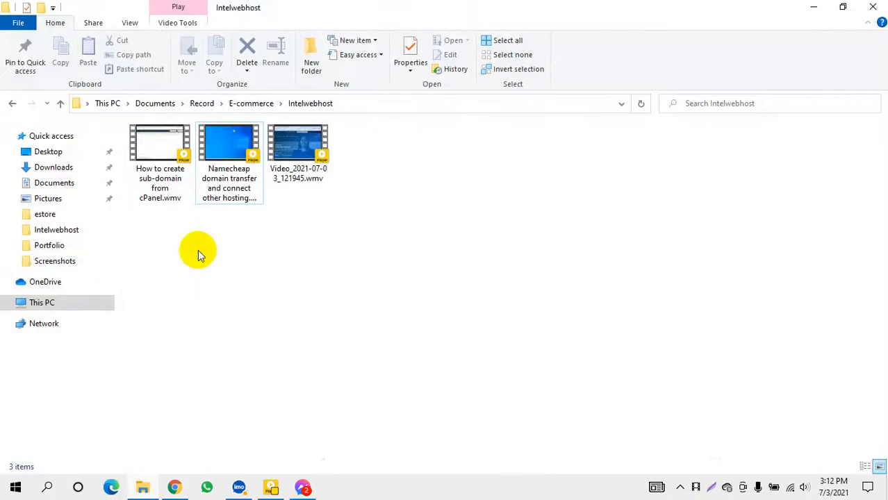
{"action": "left_click", "coordinate": [41, 302]}
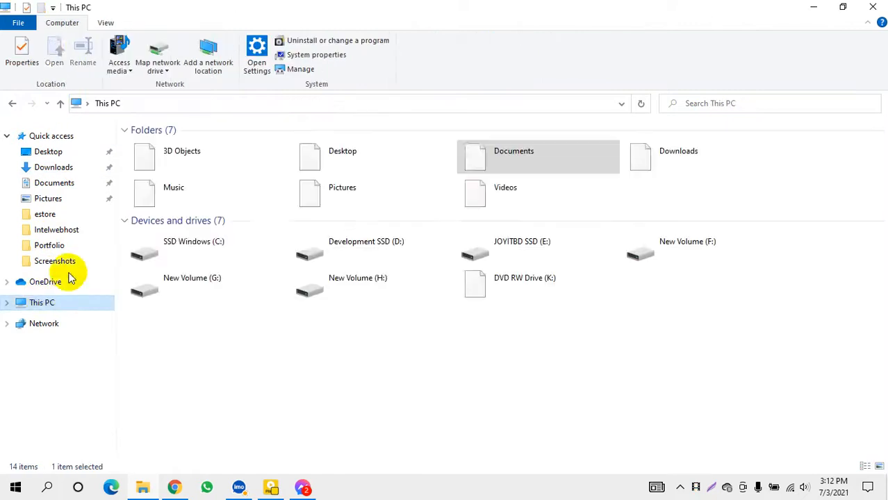
{"action": "left_click", "coordinate": [55, 169]}
{"action": "double_click", "coordinate": [153, 163]}
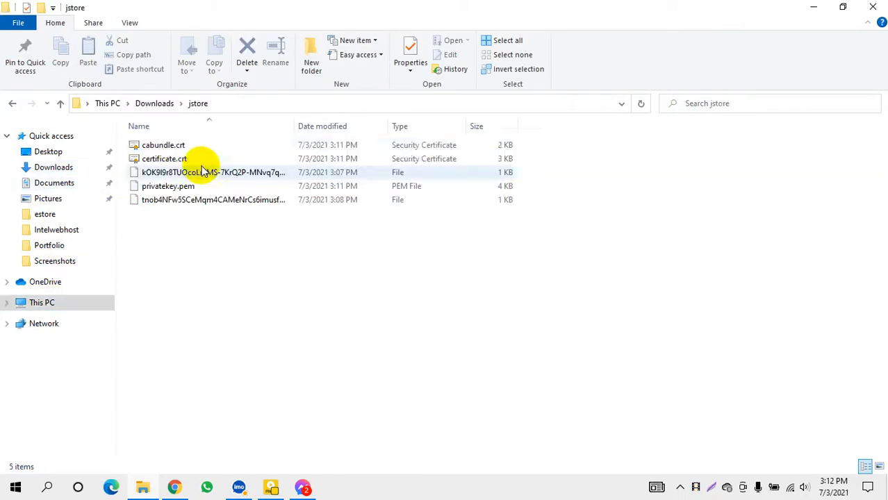
{"action": "left_click", "coordinate": [175, 150]}
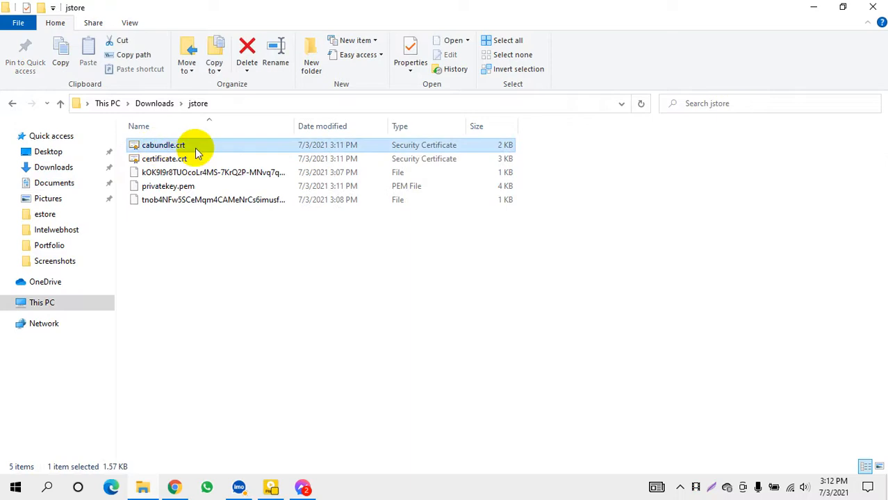
{"action": "left_click", "coordinate": [171, 161]}
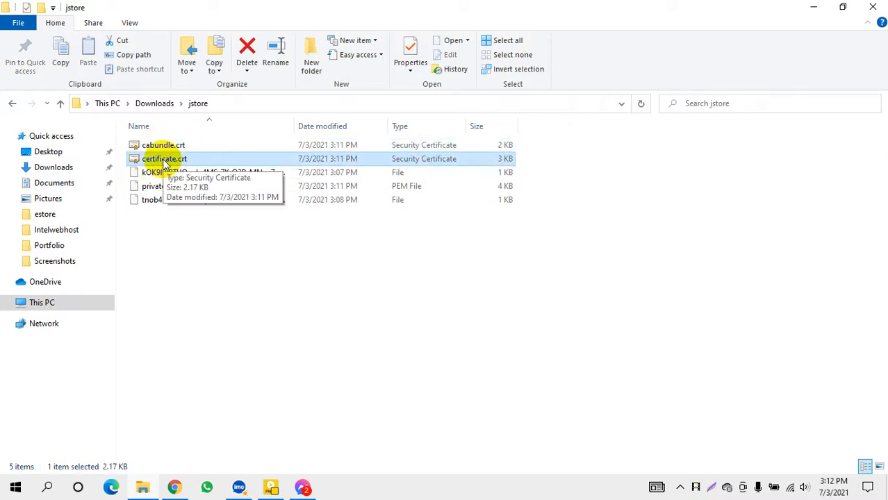
{"action": "double_click", "coordinate": [164, 162]}
{"action": "left_click", "coordinate": [487, 258]}
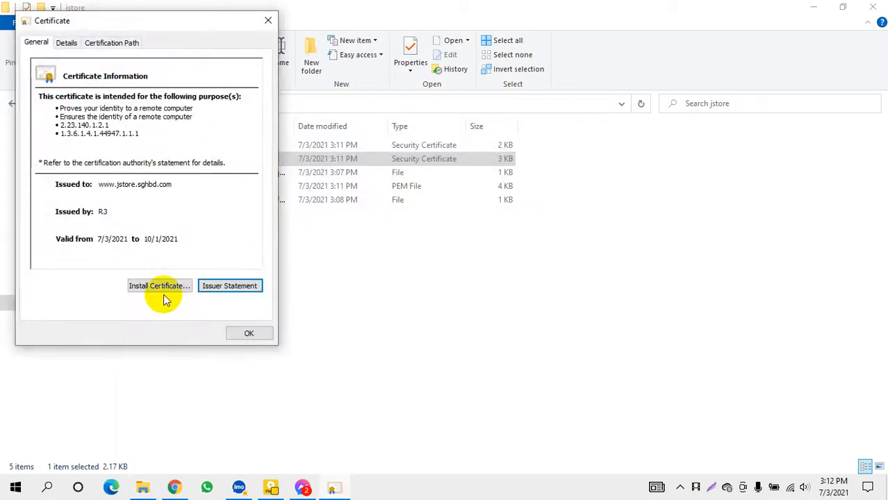
{"action": "left_click", "coordinate": [268, 22]}
Open certificate.crt in Notepad, setting Notepad as the default app for .crt files
{"action": "right_click", "coordinate": [166, 160]}
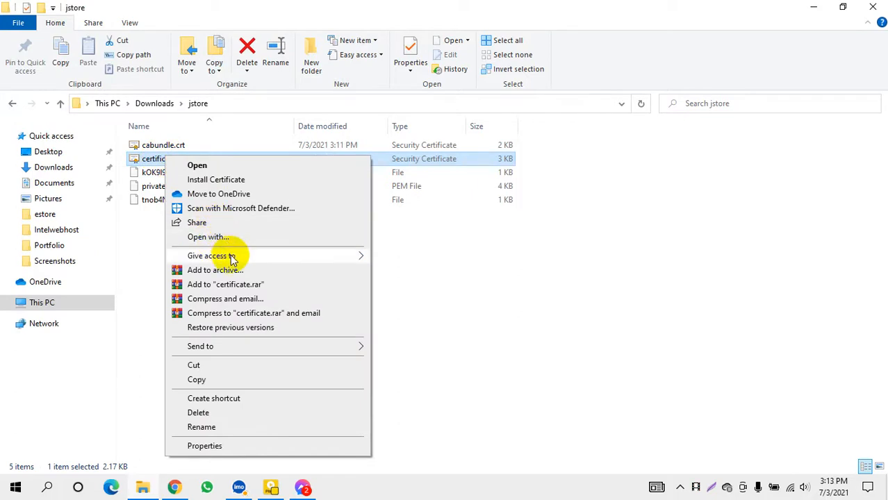
{"action": "left_click", "coordinate": [208, 237]}
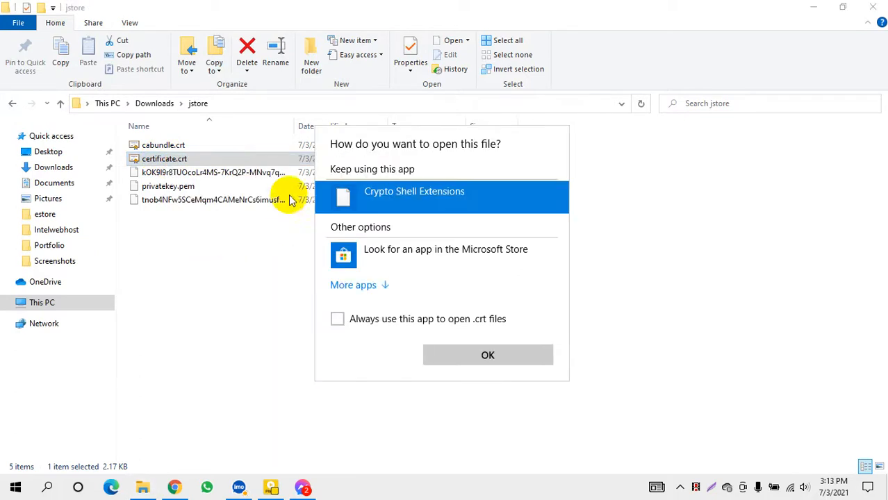
{"action": "left_click", "coordinate": [381, 288]}
{"action": "scroll", "coordinate": [347, 306], "scroll_direction": "down", "scroll_amount": 1}
{"action": "left_click", "coordinate": [365, 287]}
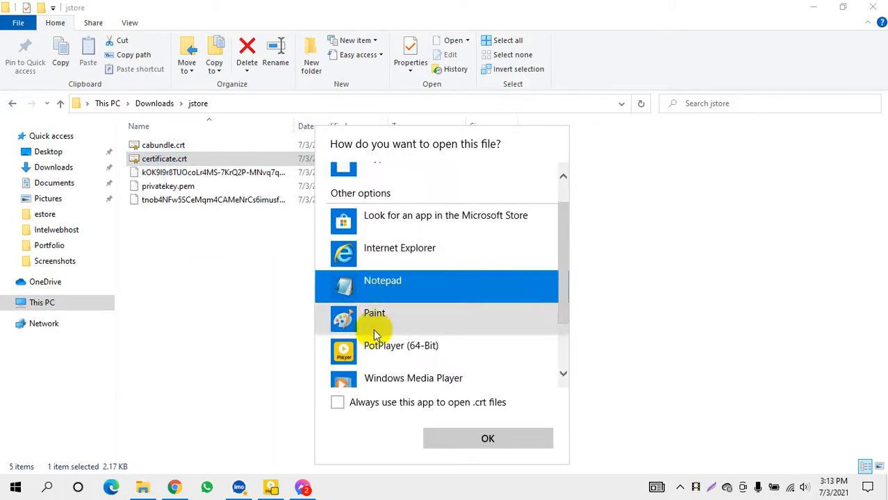
{"action": "left_click", "coordinate": [339, 404]}
{"action": "left_click", "coordinate": [458, 436]}
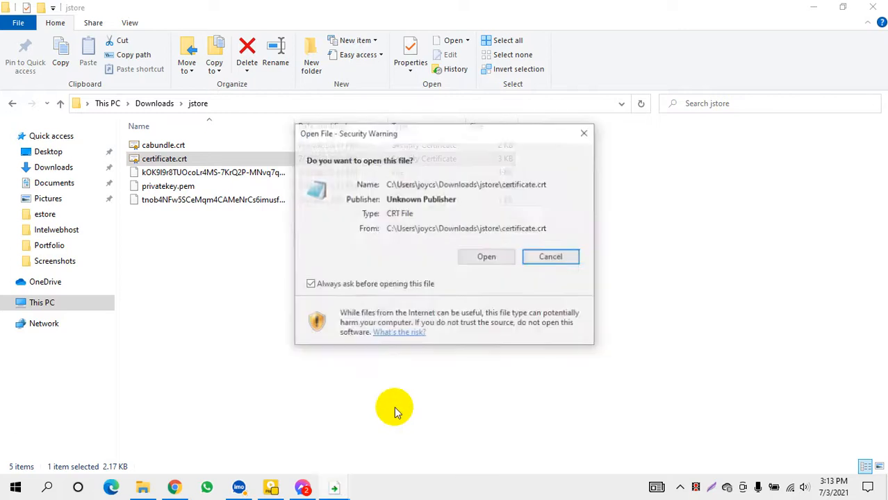
{"action": "left_click", "coordinate": [487, 259]}
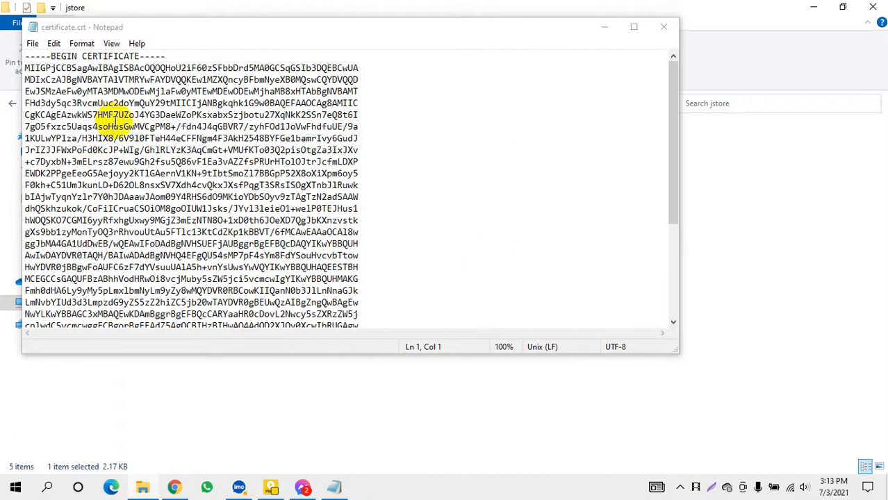
Copy the full certificate.crt text into cPanel's Certificate (CRT) field
{"action": "left_click", "coordinate": [113, 126]}
{"action": "key", "text": "ctrl+a"}
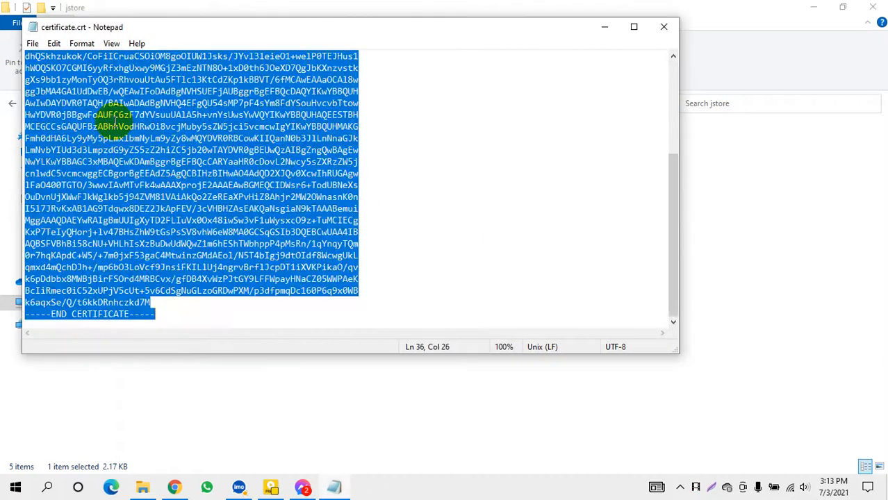
{"action": "left_click", "coordinate": [603, 29]}
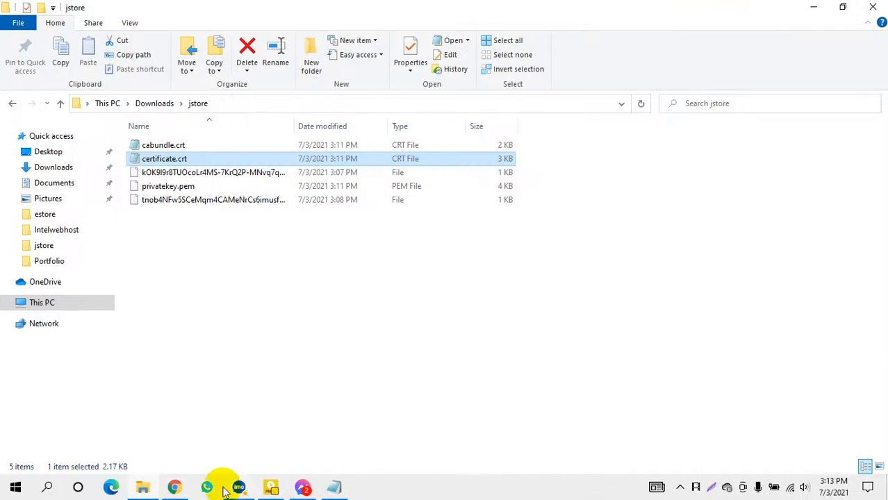
{"action": "left_click", "coordinate": [174, 487]}
{"action": "left_click", "coordinate": [82, 260]}
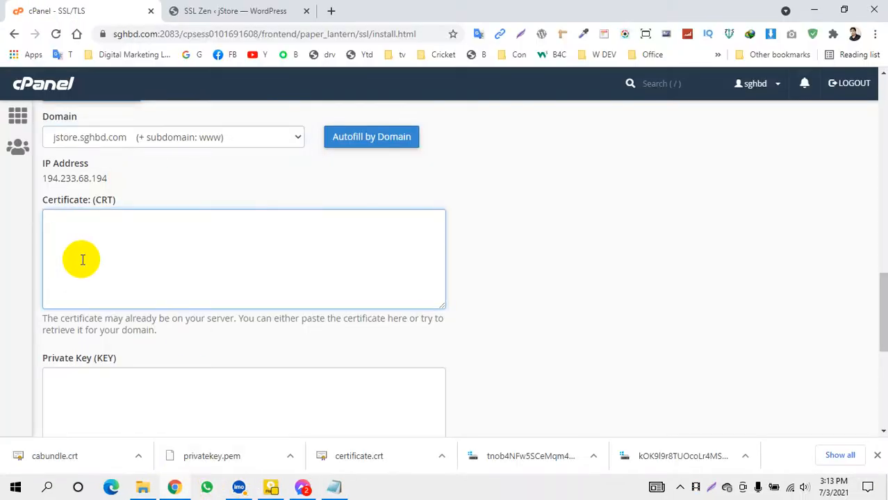
{"action": "key", "text": "ctrl+v"}
{"action": "scroll", "coordinate": [172, 337], "scroll_direction": "down", "scroll_amount": 2}
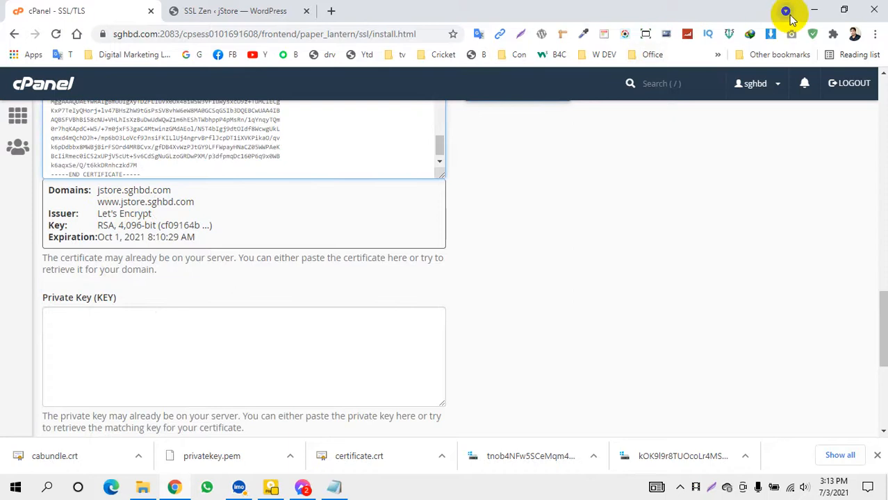
Open privatekey.pem from the jstore folder in Notepad
{"action": "left_click", "coordinate": [814, 10]}
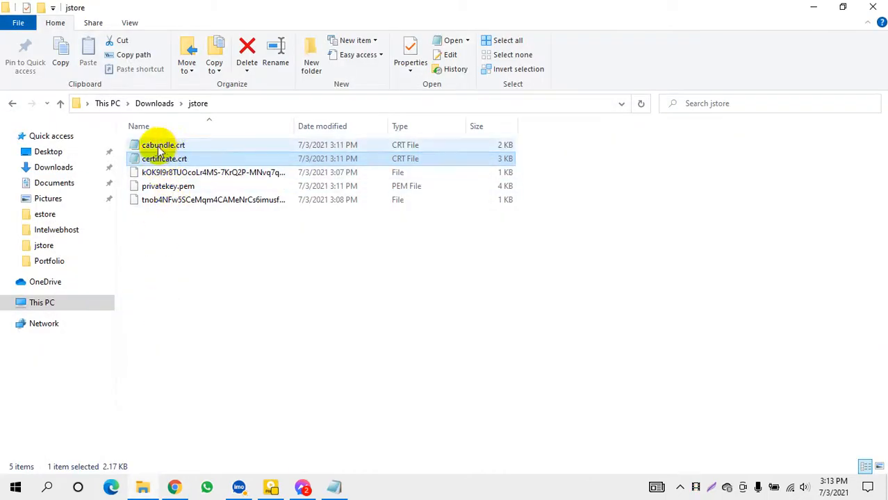
{"action": "left_click", "coordinate": [160, 146]}
{"action": "left_click", "coordinate": [232, 172]}
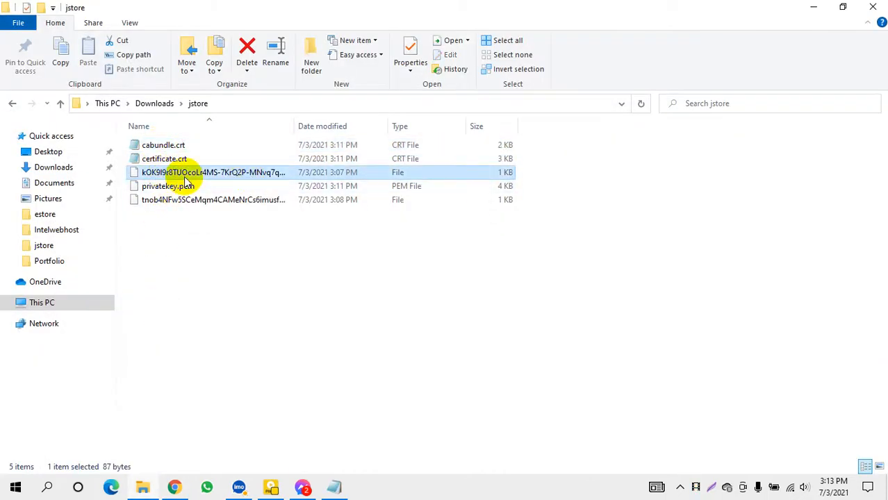
{"action": "left_click", "coordinate": [156, 186]}
{"action": "right_click", "coordinate": [159, 188]}
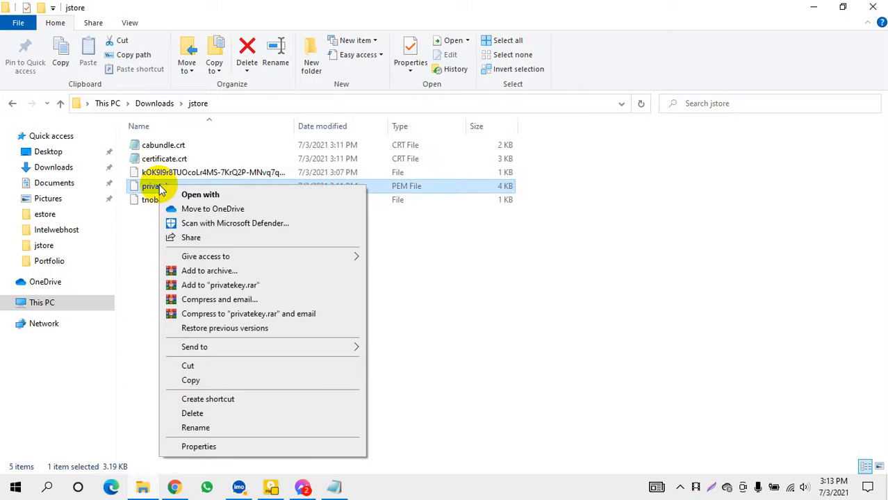
{"action": "left_click", "coordinate": [240, 196]}
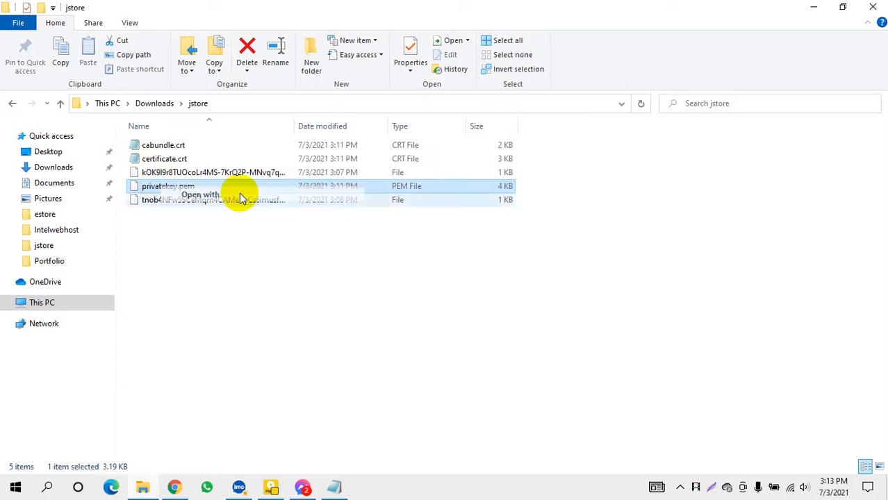
{"action": "left_click", "coordinate": [368, 209]}
{"action": "left_click", "coordinate": [391, 234]}
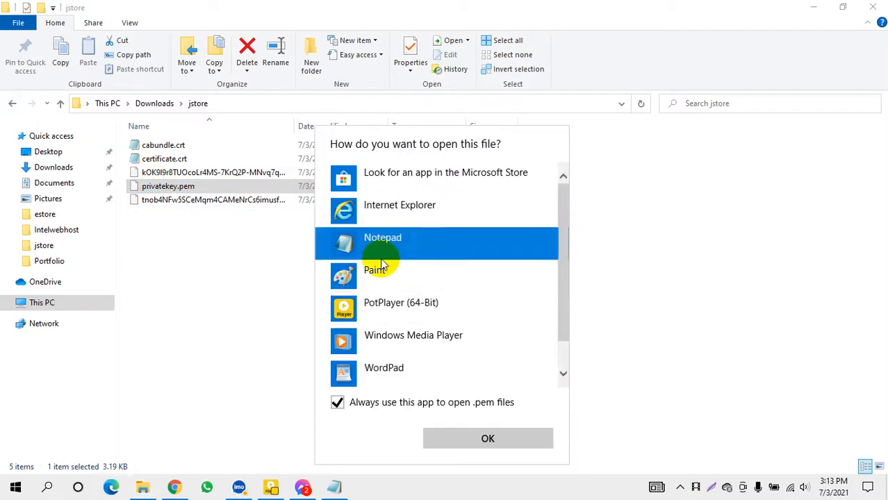
{"action": "left_click", "coordinate": [484, 445]}
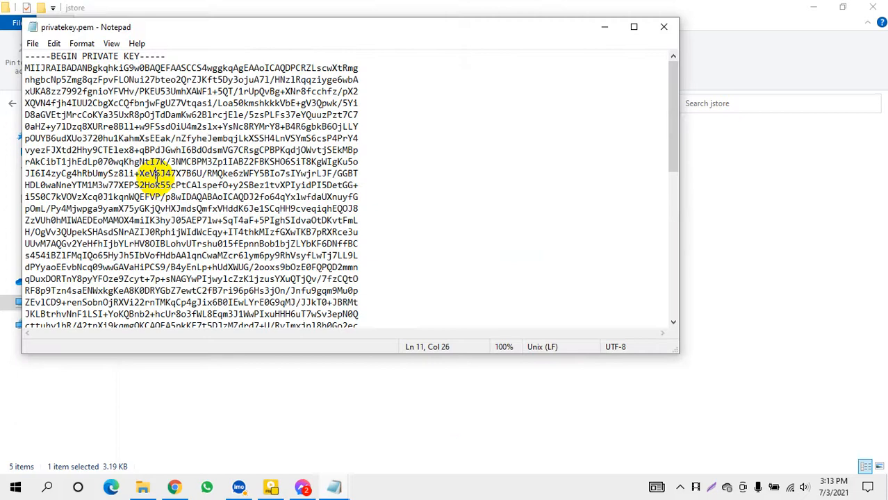
Copy all of privatekey.pem into cPanel's Private Key (KEY) field
{"action": "key", "text": "ctrl+a"}
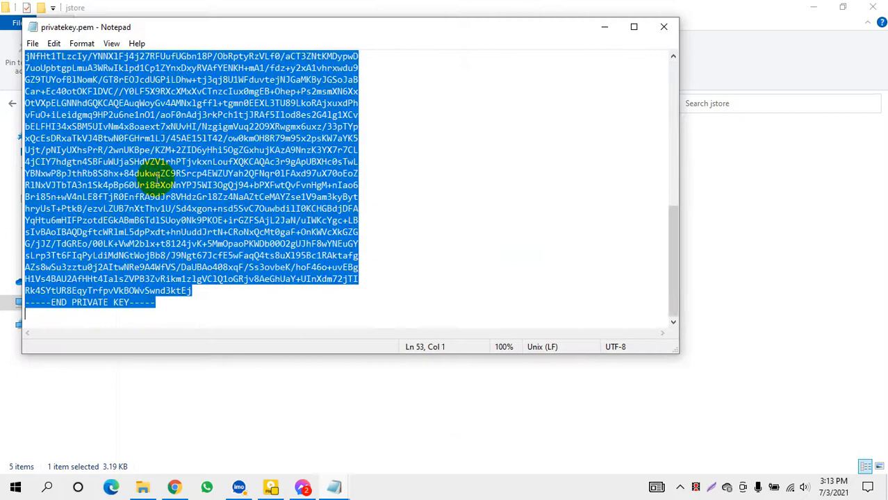
{"action": "left_click", "coordinate": [175, 488]}
{"action": "scroll", "coordinate": [77, 305], "scroll_direction": "down", "scroll_amount": 2}
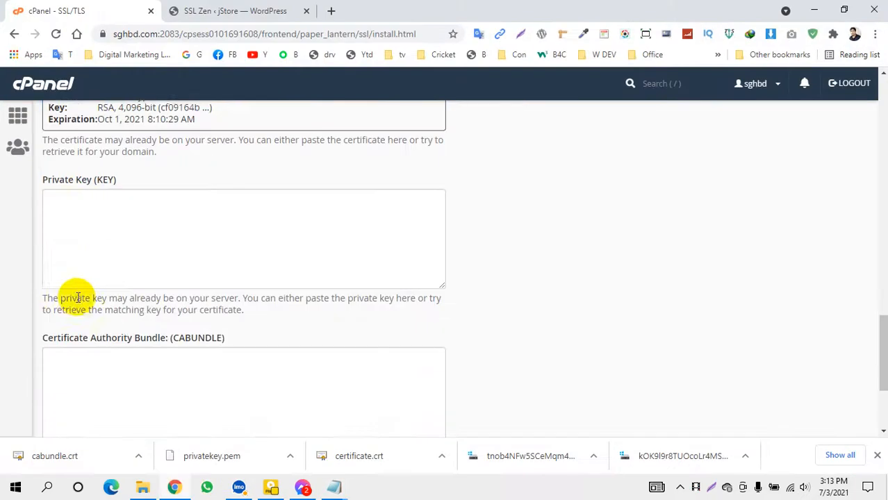
{"action": "left_click", "coordinate": [98, 208]}
{"action": "key", "text": "ctrl+v"}
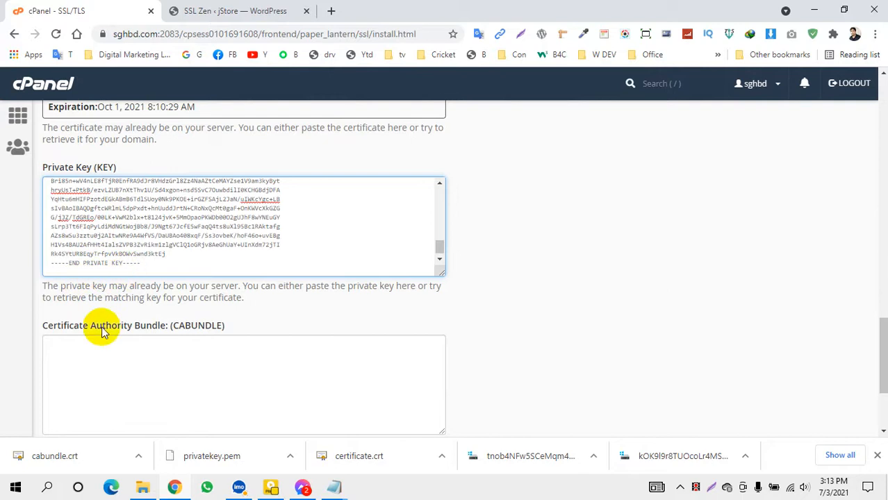
{"action": "left_click", "coordinate": [813, 11]}
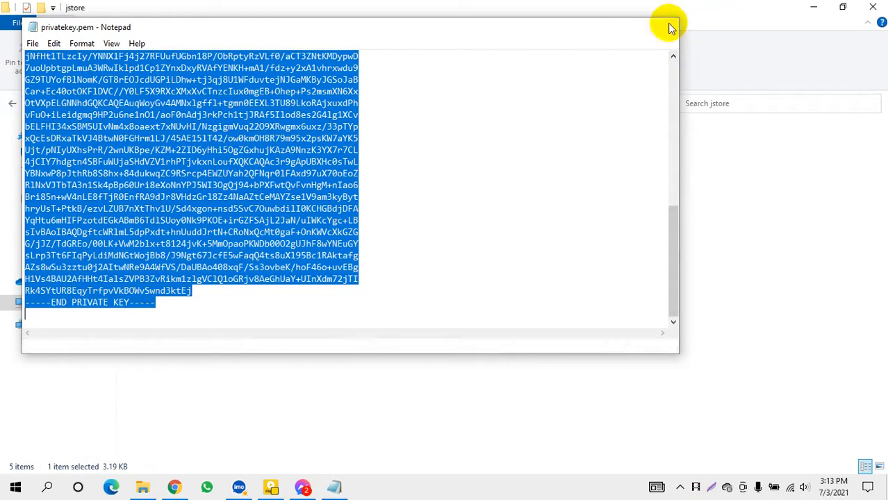
Close privatekey.pem, open cabundle.crt in Notepad and select all its certificate text
{"action": "left_click", "coordinate": [664, 26]}
{"action": "left_click", "coordinate": [162, 146]}
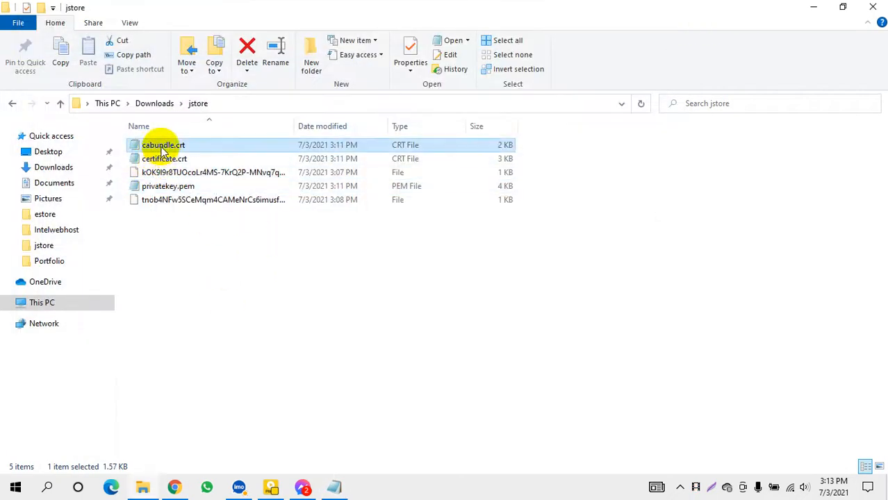
{"action": "right_click", "coordinate": [163, 148]}
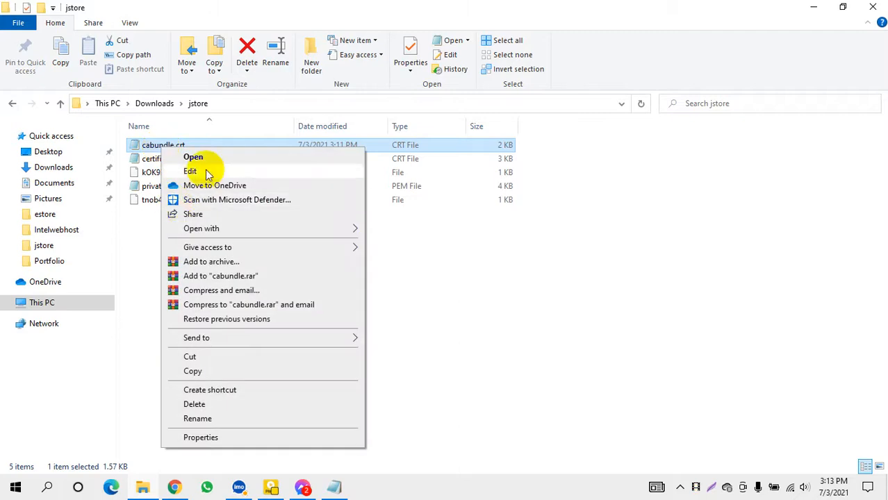
{"action": "mouse_move", "coordinate": [284, 238]}
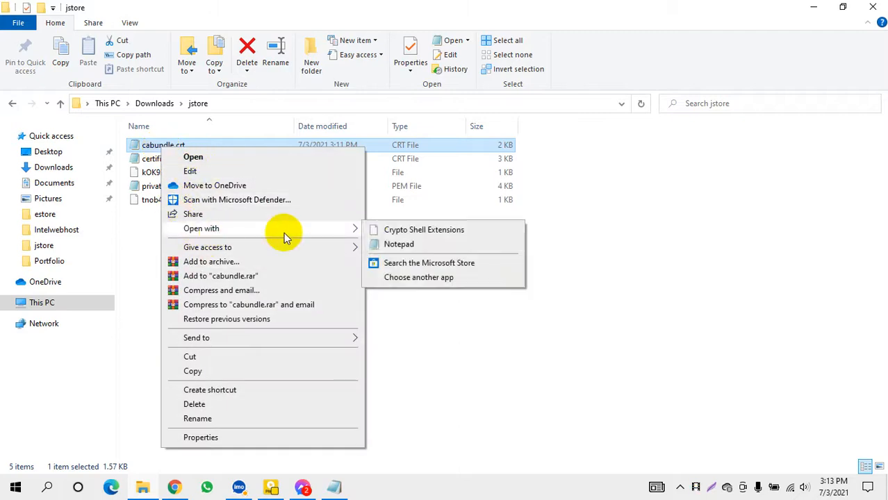
{"action": "left_click", "coordinate": [375, 242]}
{"action": "left_click", "coordinate": [488, 261]}
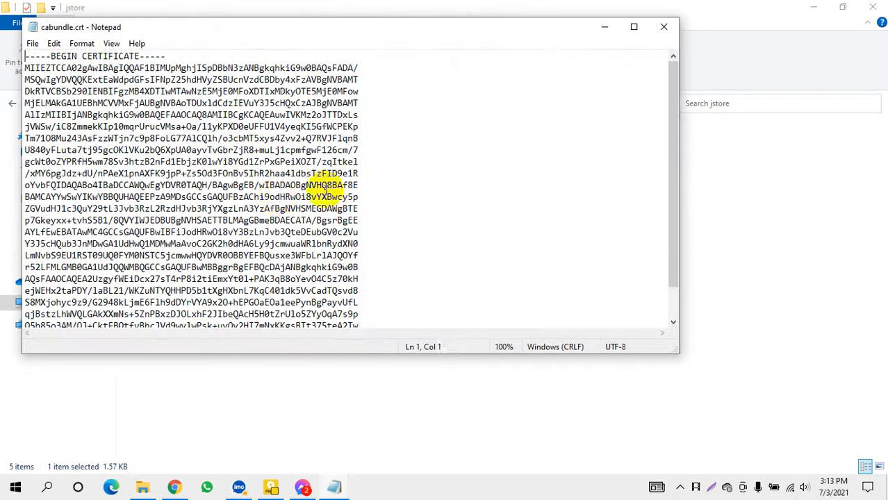
{"action": "key", "text": "ctrl+a"}
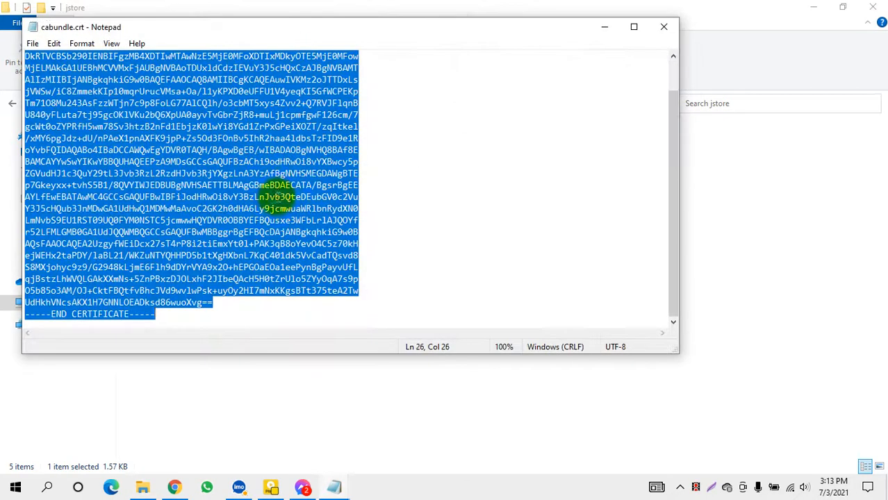
{"action": "left_click", "coordinate": [175, 488]}
Paste the CA bundle into the CABUNDLE field and install the certificate for jstore.sghbd.com
{"action": "left_click", "coordinate": [128, 371]}
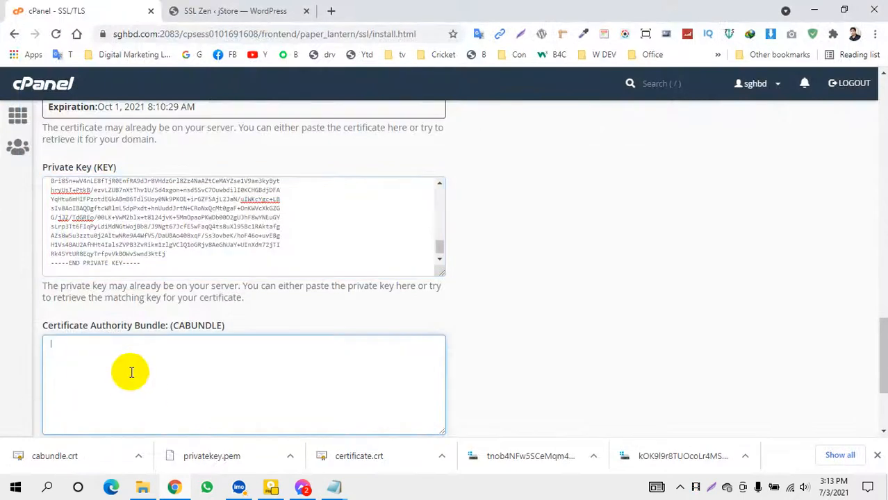
{"action": "key", "text": "ctrl+v"}
{"action": "scroll", "coordinate": [139, 393], "scroll_direction": "down", "scroll_amount": 1}
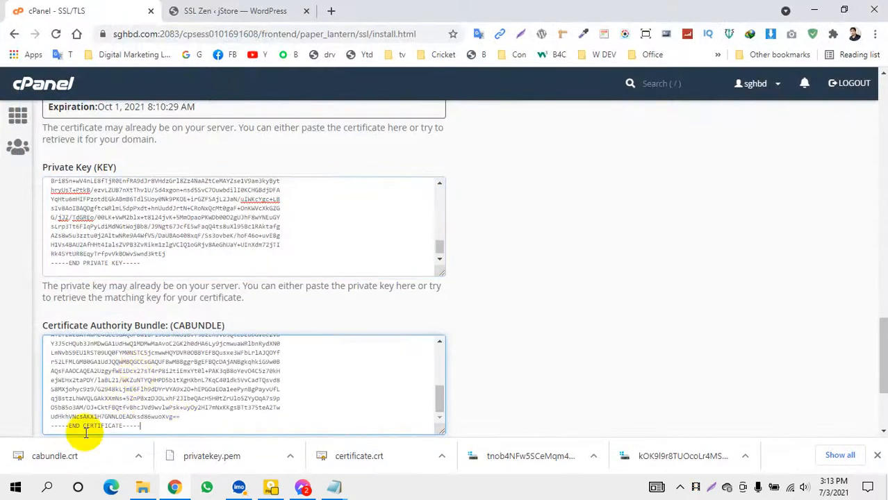
{"action": "scroll", "coordinate": [179, 358], "scroll_direction": "up", "scroll_amount": 5}
{"action": "scroll", "coordinate": [183, 395], "scroll_direction": "down", "scroll_amount": 2}
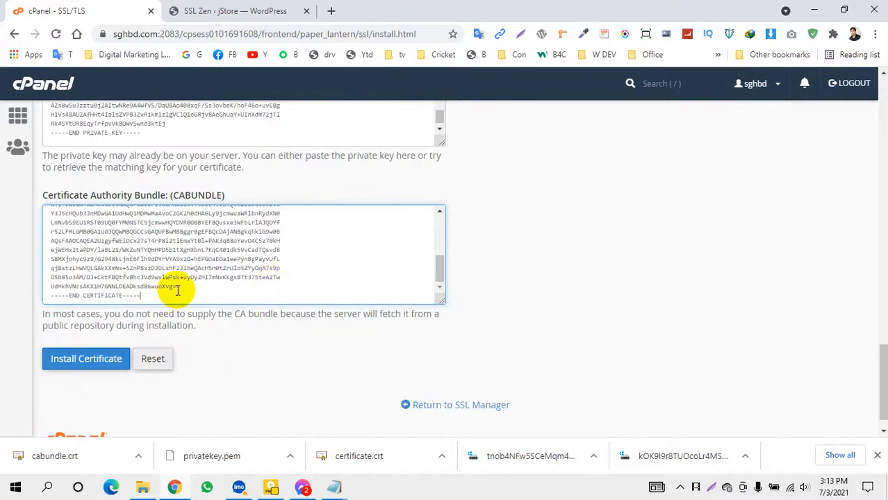
{"action": "scroll", "coordinate": [472, 293], "scroll_direction": "up", "scroll_amount": 10}
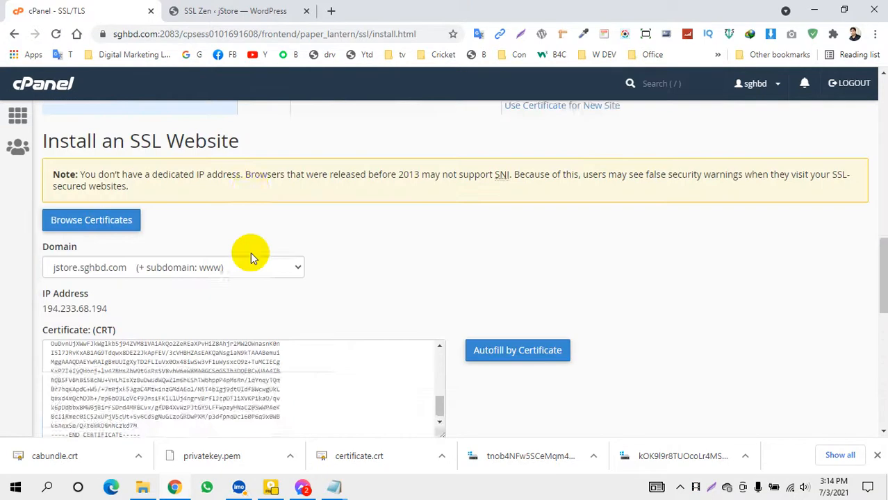
{"action": "scroll", "coordinate": [204, 311], "scroll_direction": "down", "scroll_amount": 3}
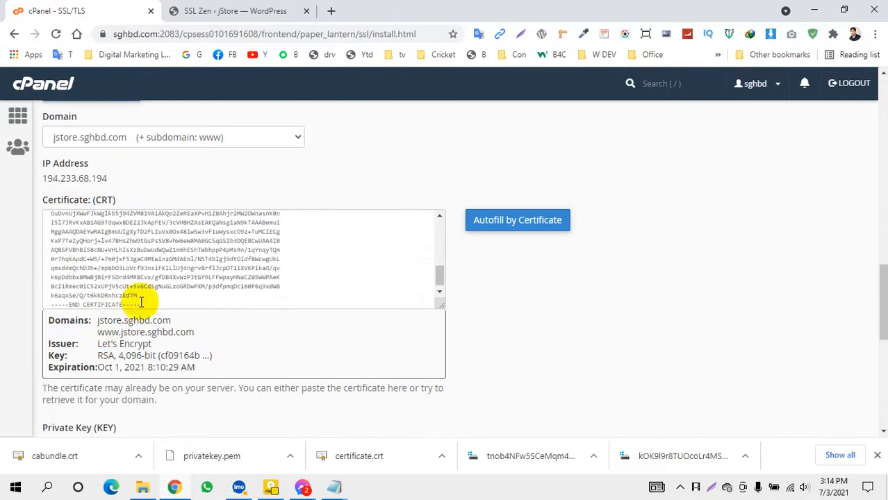
{"action": "scroll", "coordinate": [228, 346], "scroll_direction": "down", "scroll_amount": 6}
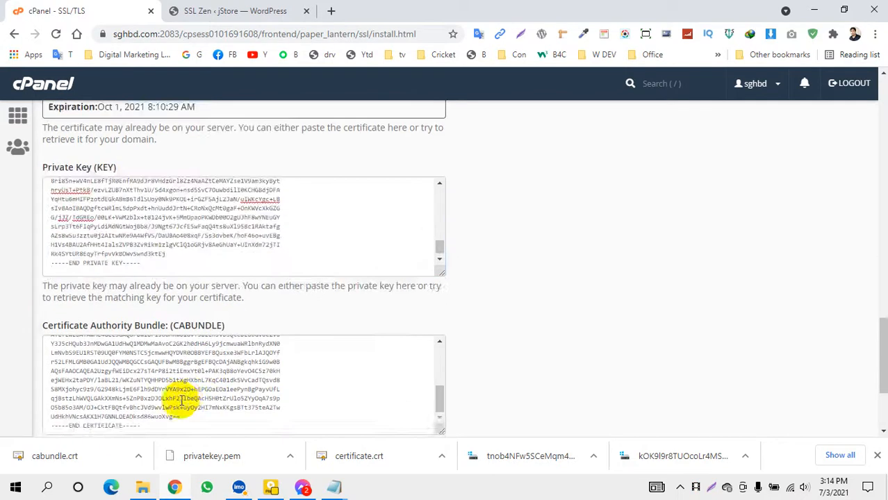
{"action": "left_click", "coordinate": [182, 240]}
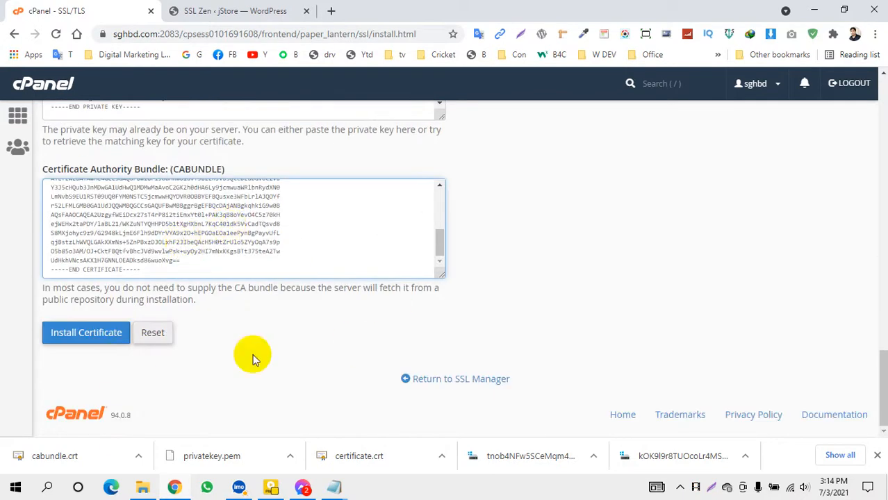
{"action": "left_click", "coordinate": [76, 335]}
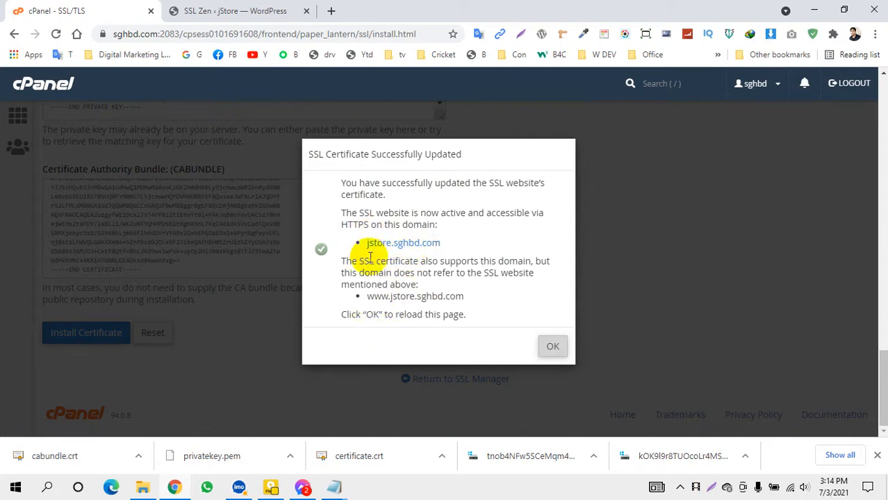
{"action": "left_click", "coordinate": [553, 348]}
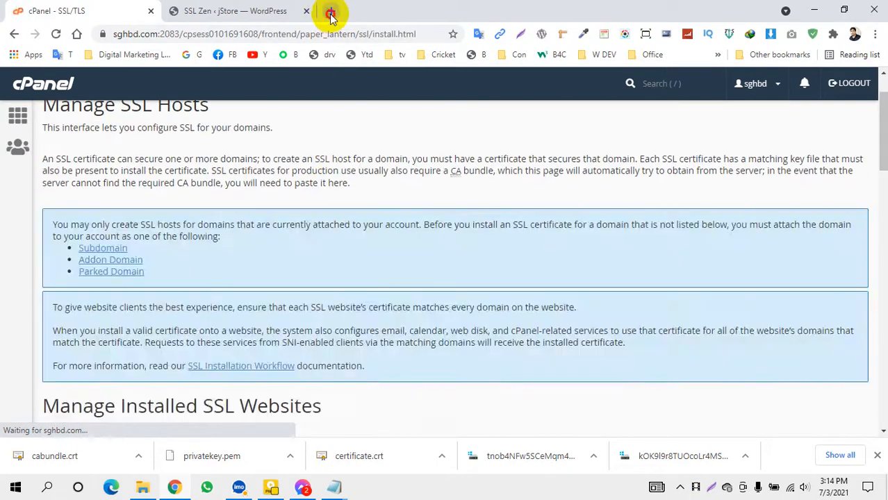
Return to the SSL Zen tab and click Next to reach the Activate SSL step
{"action": "left_click", "coordinate": [330, 10]}
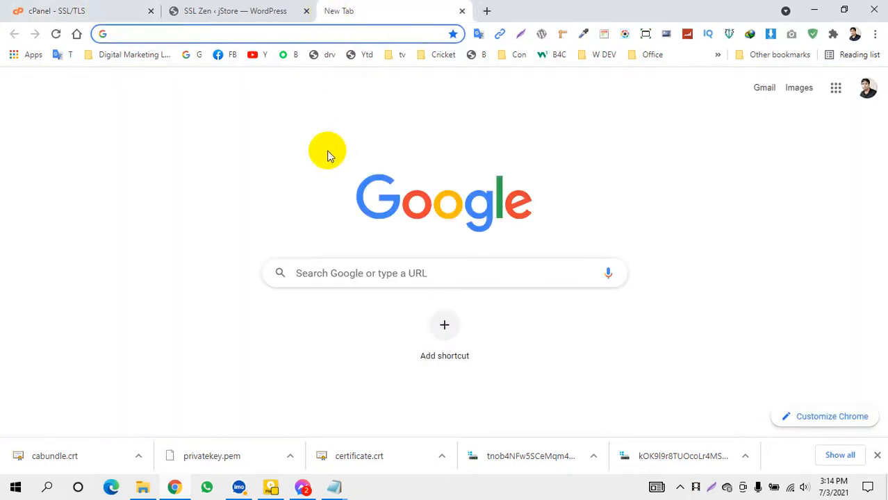
{"action": "key", "text": "ctrl+w"}
{"action": "scroll", "coordinate": [535, 270], "scroll_direction": "up", "scroll_amount": 2}
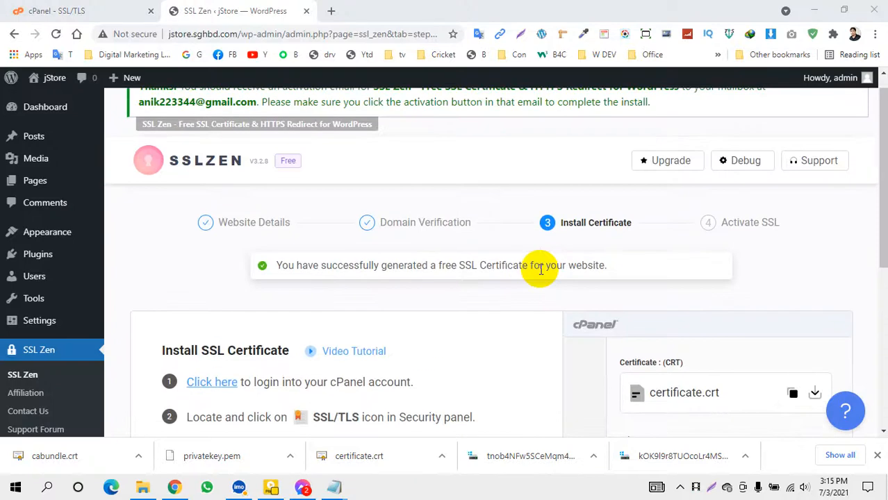
{"action": "scroll", "coordinate": [560, 281], "scroll_direction": "down", "scroll_amount": 4}
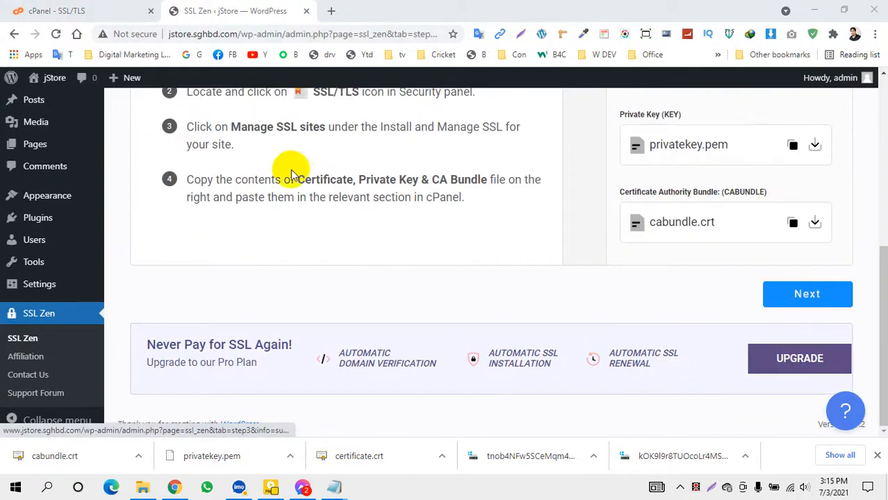
{"action": "left_click", "coordinate": [800, 293]}
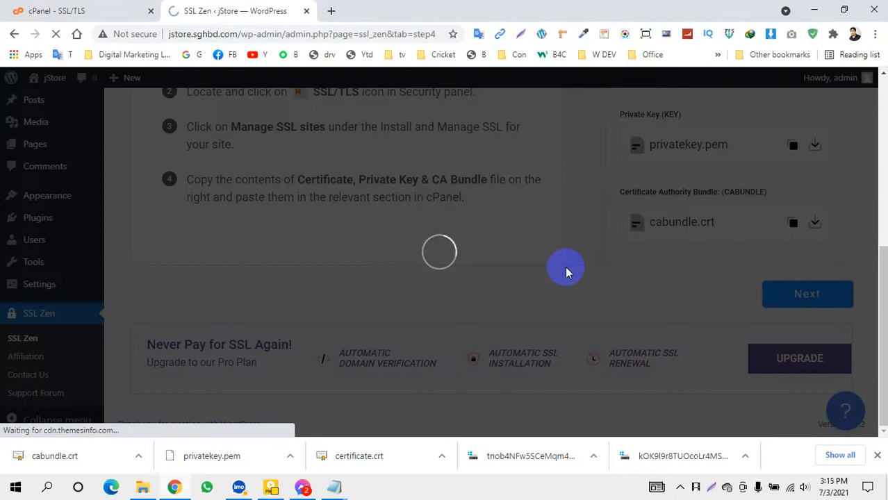
Tick the required 90-day renewal acknowledgement and submit the Activate SSL step
{"action": "scroll", "coordinate": [567, 267], "scroll_direction": "down", "scroll_amount": 3}
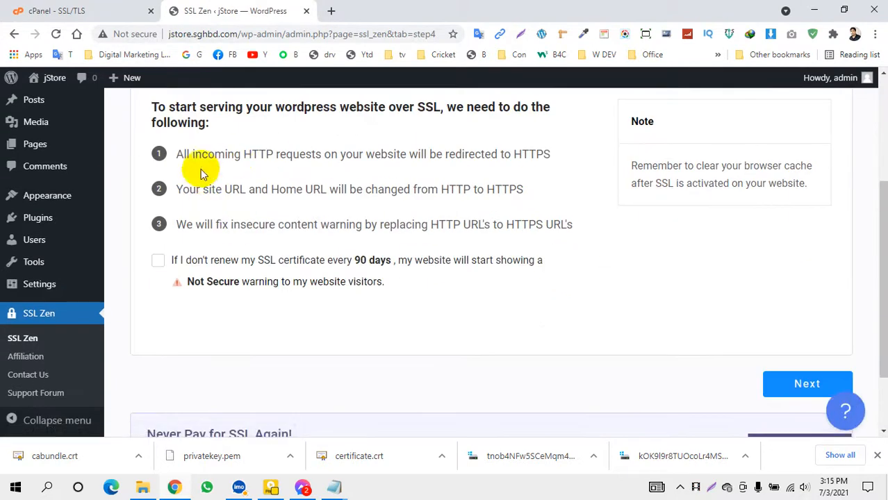
{"action": "scroll", "coordinate": [198, 223], "scroll_direction": "up", "scroll_amount": 1}
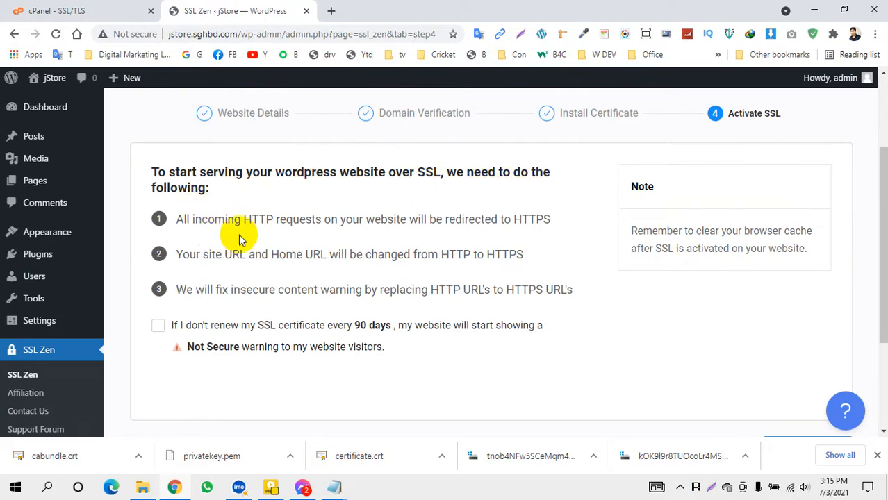
{"action": "scroll", "coordinate": [282, 270], "scroll_direction": "down", "scroll_amount": 2}
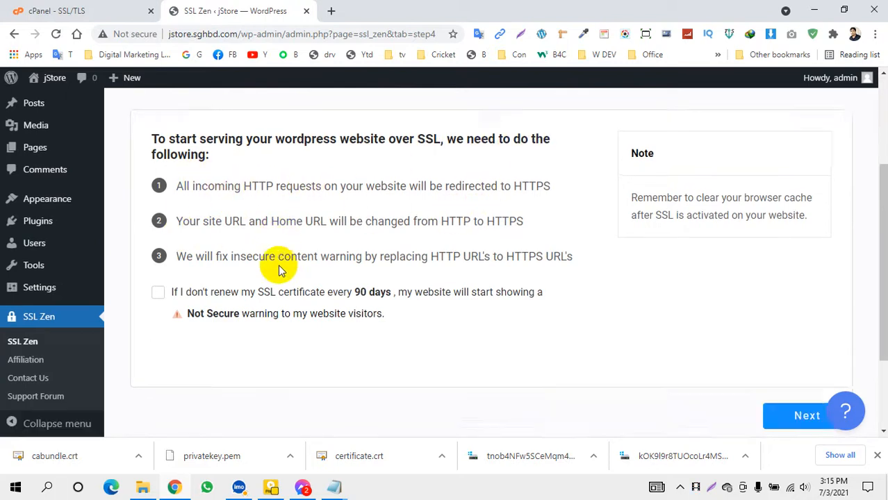
{"action": "scroll", "coordinate": [281, 269], "scroll_direction": "down", "scroll_amount": 3}
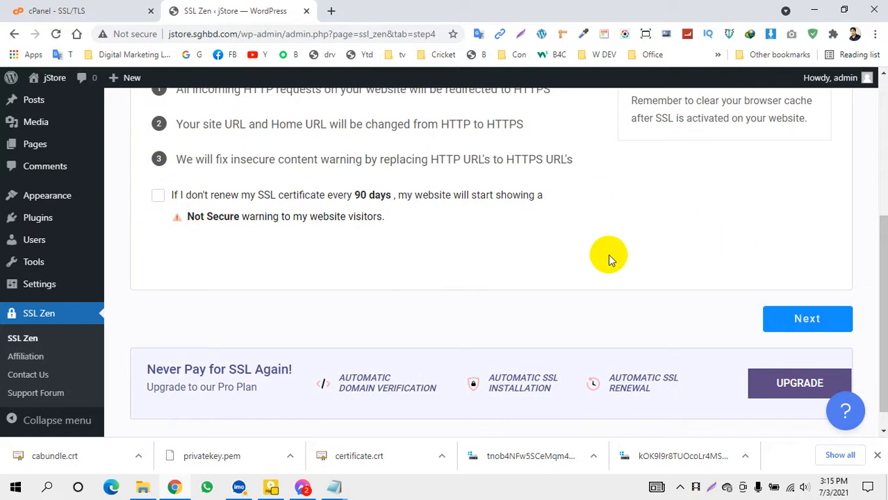
{"action": "scroll", "coordinate": [609, 254], "scroll_direction": "up", "scroll_amount": 3}
{"action": "scroll", "coordinate": [747, 327], "scroll_direction": "down", "scroll_amount": 3}
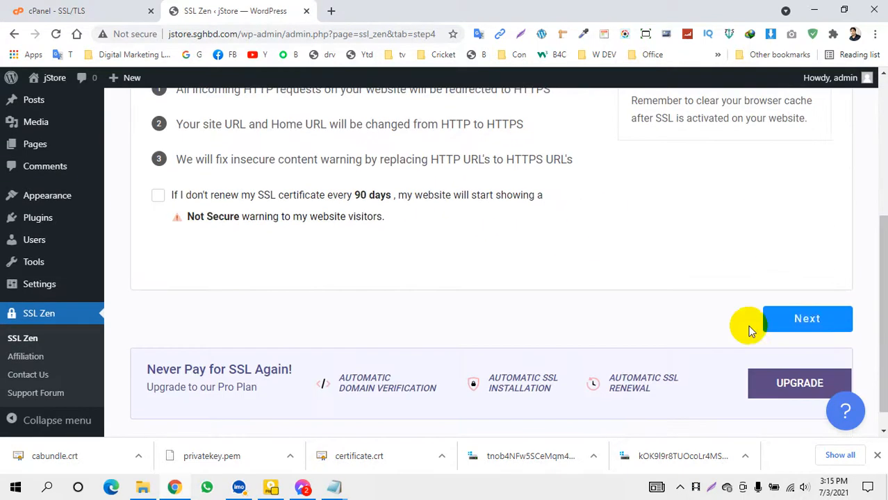
{"action": "left_click", "coordinate": [808, 322]}
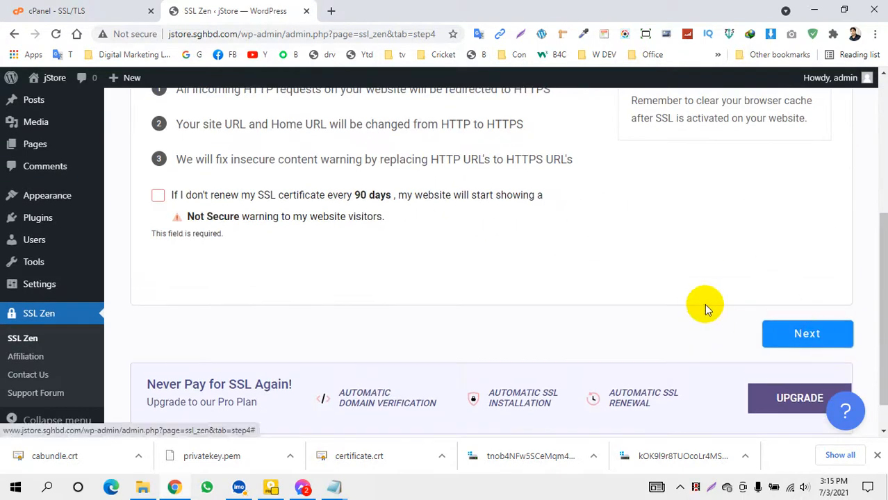
{"action": "left_click", "coordinate": [158, 196]}
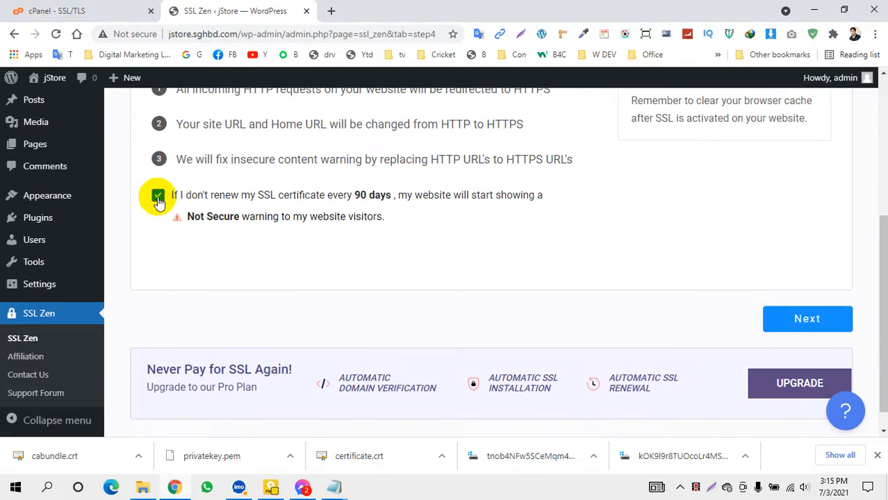
{"action": "left_click", "coordinate": [796, 321]}
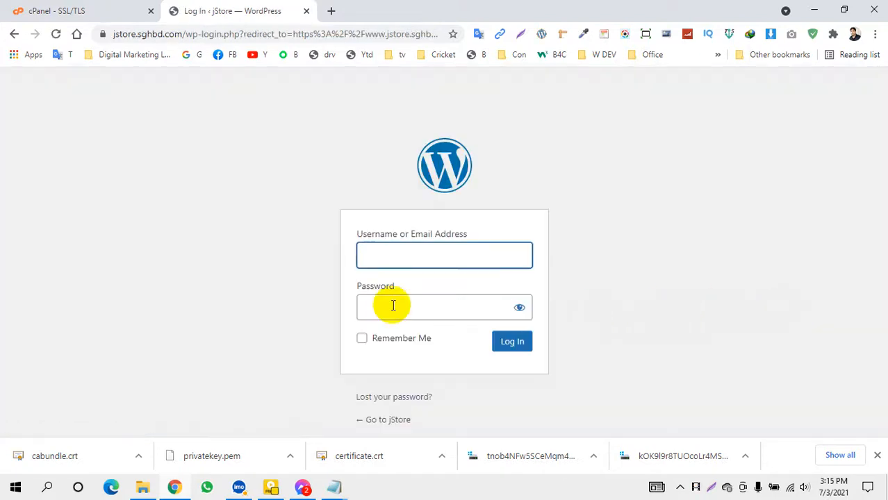
Start entering the admin username on the HTTPS WordPress login page
{"action": "left_click", "coordinate": [374, 255]}
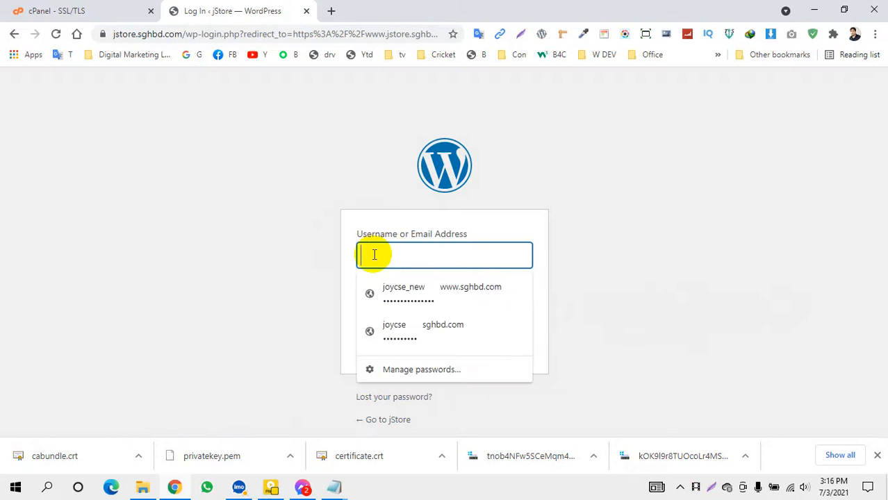
{"action": "type", "text": "a"}
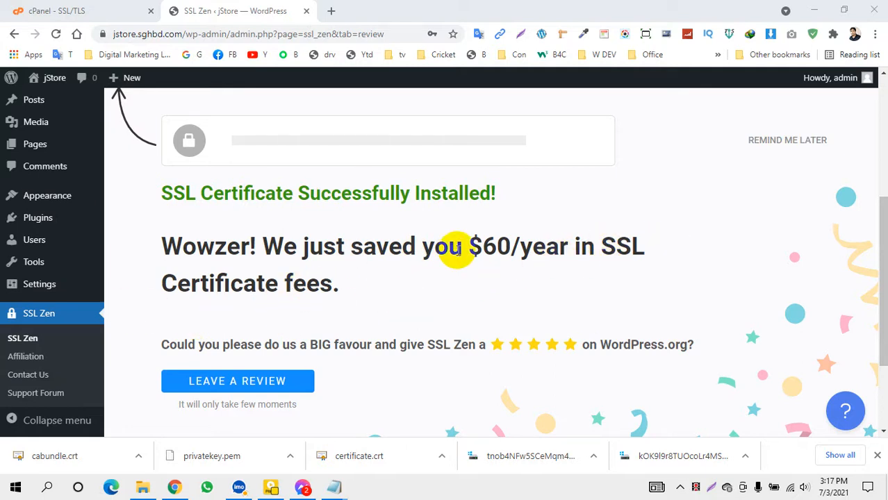
{"action": "scroll", "coordinate": [207, 342], "scroll_direction": "down", "scroll_amount": 2}
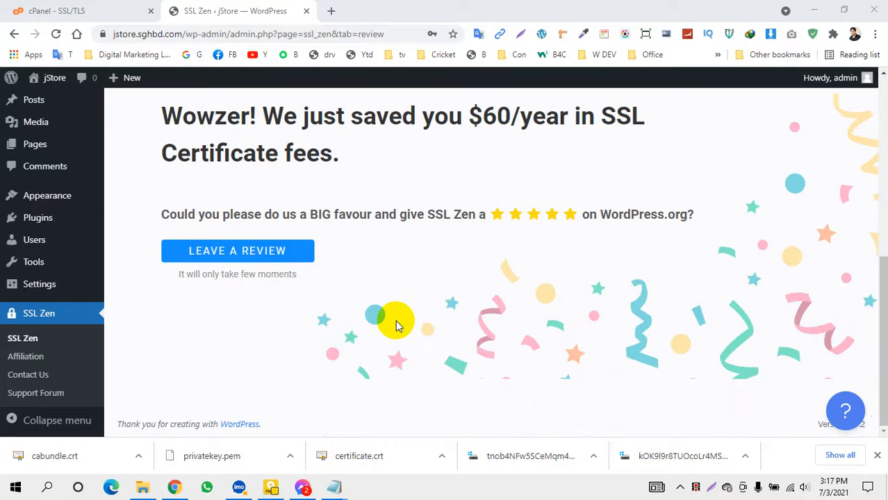
{"action": "scroll", "coordinate": [398, 326], "scroll_direction": "up", "scroll_amount": 5}
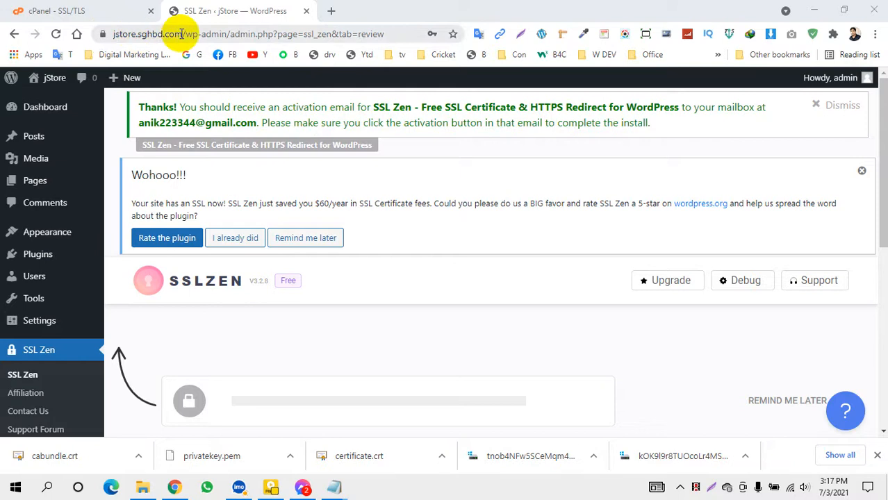
{"action": "left_click_drag", "start_coordinate": [182, 34], "coordinate": [113, 35]}
{"action": "key", "text": "ctrl+c"}
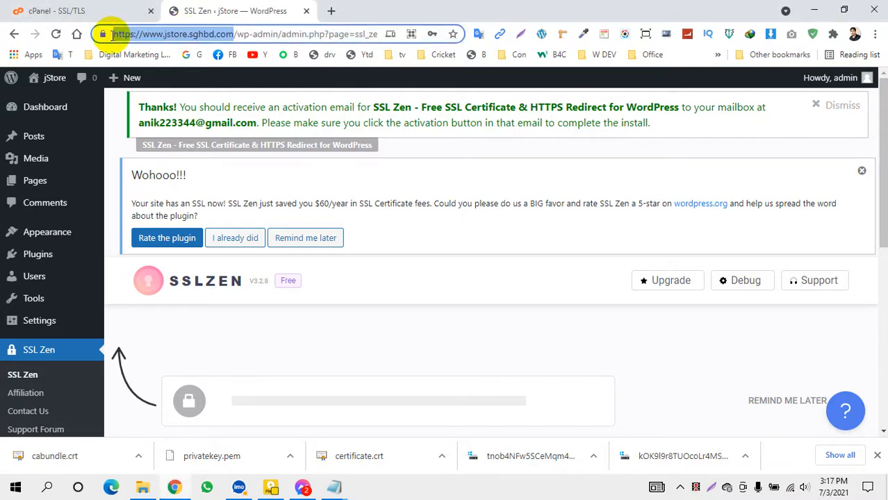
{"action": "left_click", "coordinate": [333, 10]}
{"action": "left_click", "coordinate": [182, 33]}
{"action": "key", "text": "ctrl+v"}
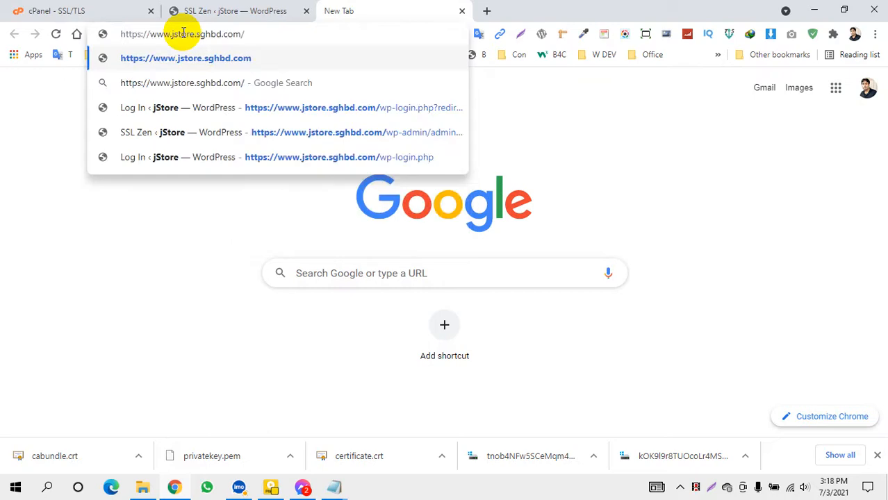
{"action": "key", "text": "Return"}
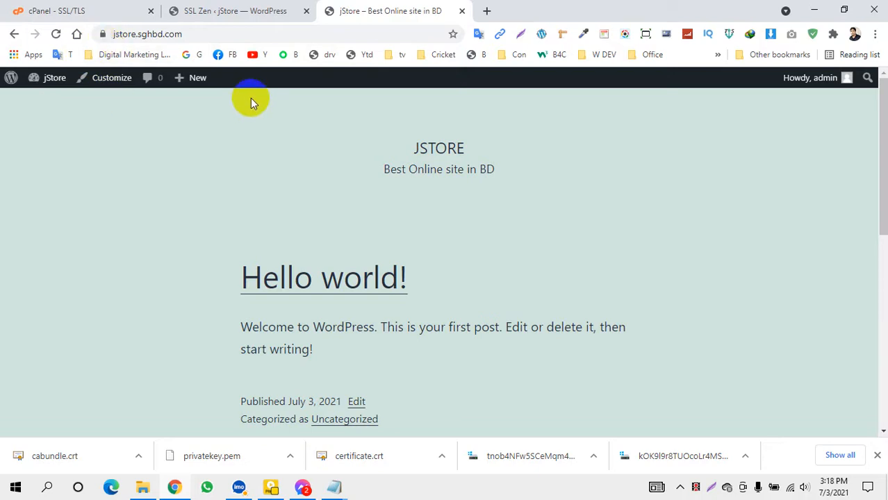
{"action": "left_click", "coordinate": [247, 10]}
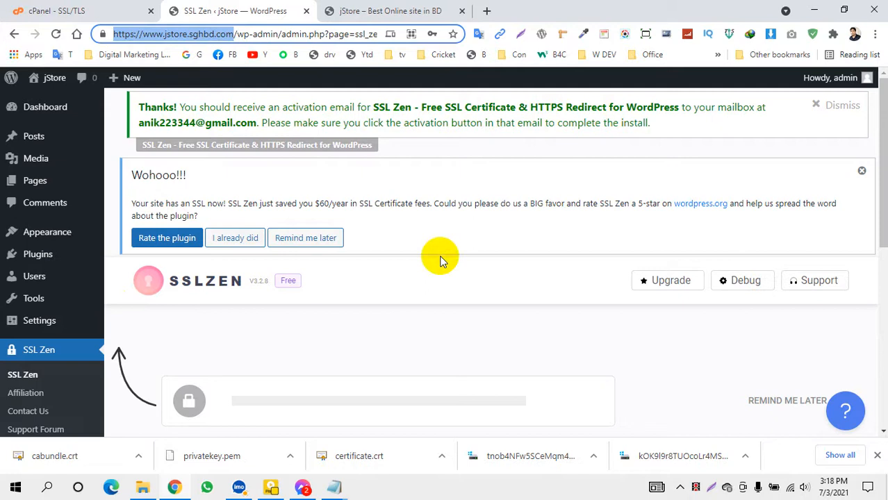
Check jstore.sghbd.com's installed certificate on cPanel's SSL/TLS page, then go back to the jStore homepage
{"action": "key", "text": "ctrl+shift+Tab"}
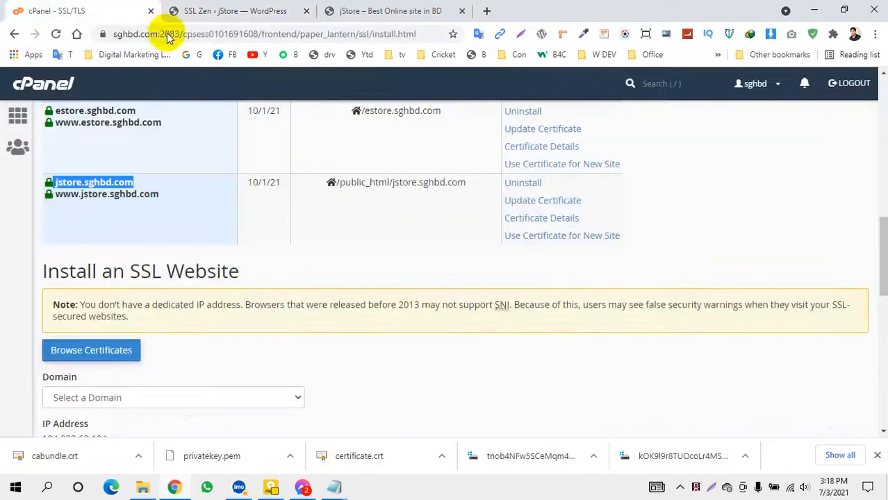
{"action": "scroll", "coordinate": [373, 298], "scroll_direction": "up", "scroll_amount": 4}
{"action": "scroll", "coordinate": [350, 299], "scroll_direction": "down", "scroll_amount": 8}
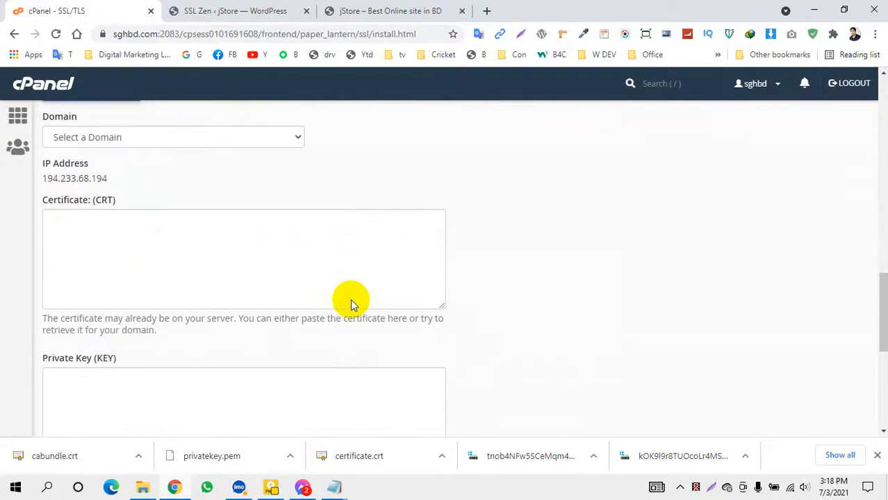
{"action": "left_click", "coordinate": [117, 250]}
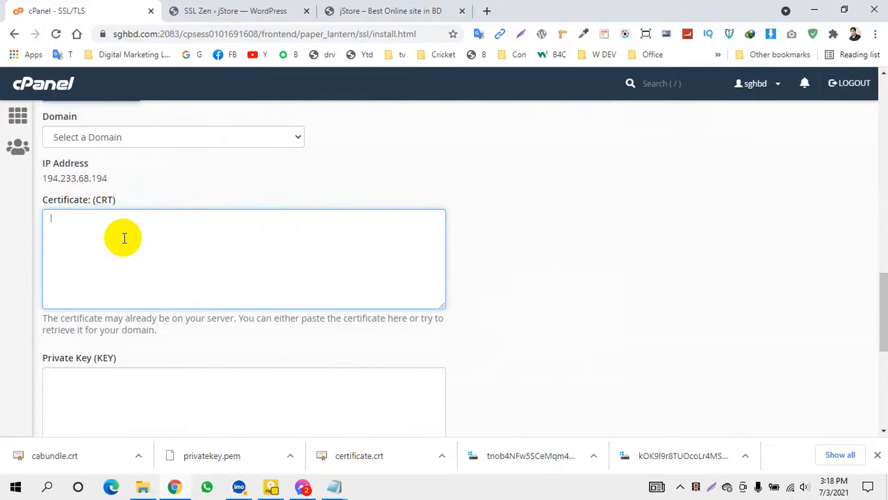
{"action": "scroll", "coordinate": [90, 257], "scroll_direction": "down", "scroll_amount": 5}
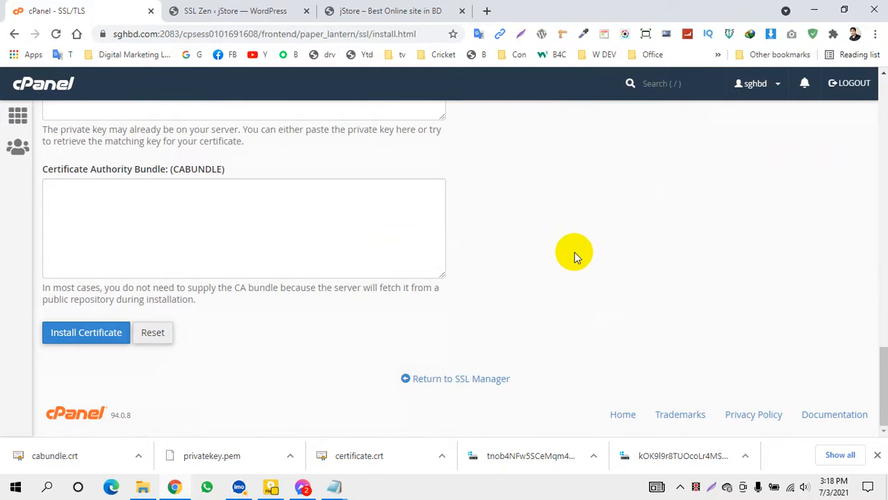
{"action": "scroll", "coordinate": [574, 257], "scroll_direction": "up", "scroll_amount": 15}
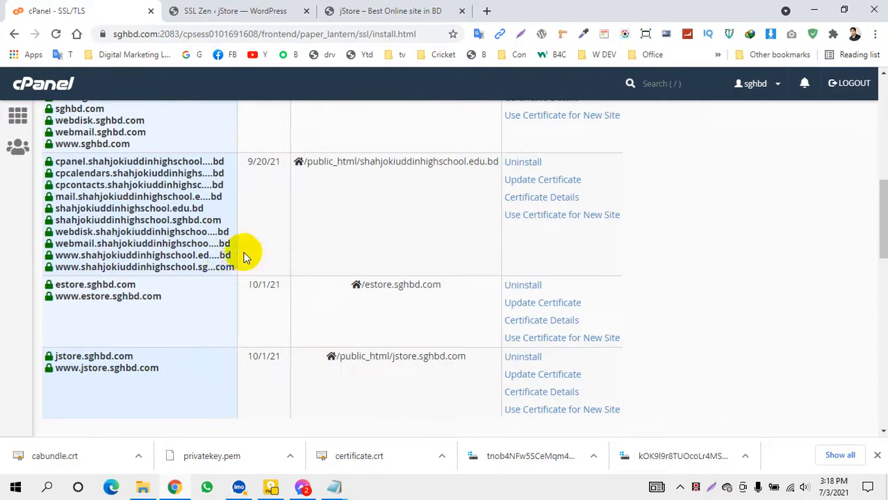
{"action": "scroll", "coordinate": [163, 287], "scroll_direction": "up", "scroll_amount": 8}
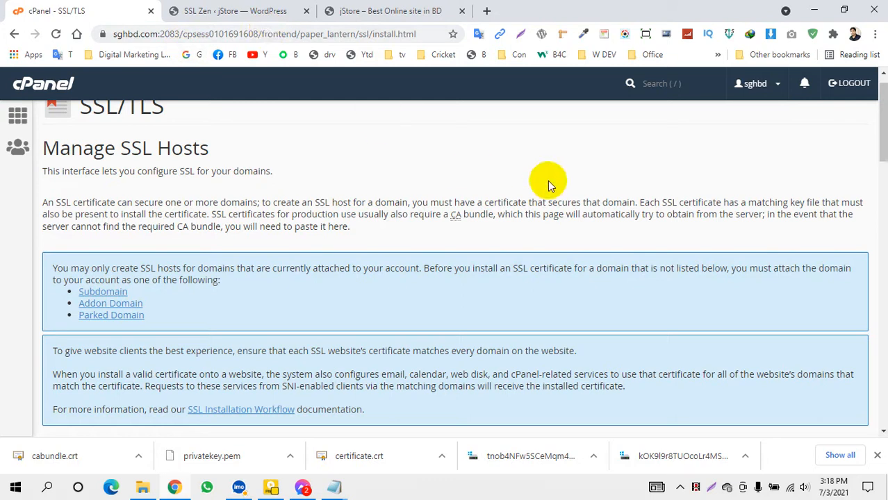
{"action": "left_click", "coordinate": [365, 10]}
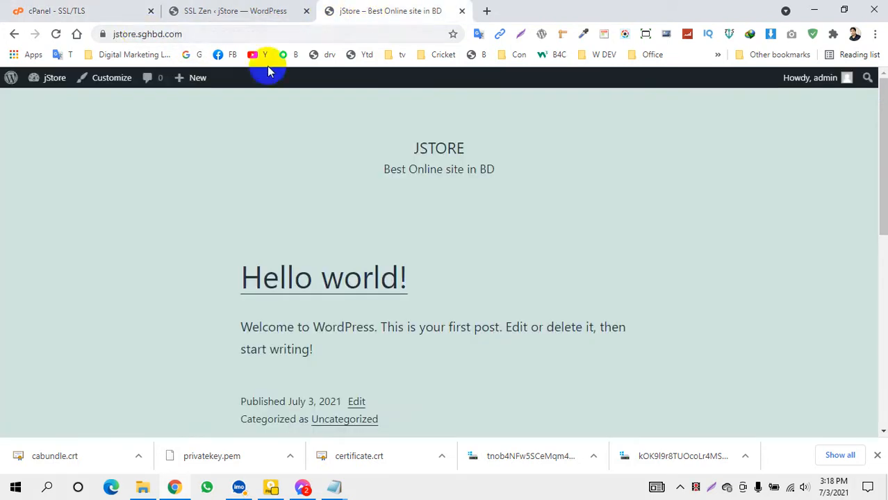